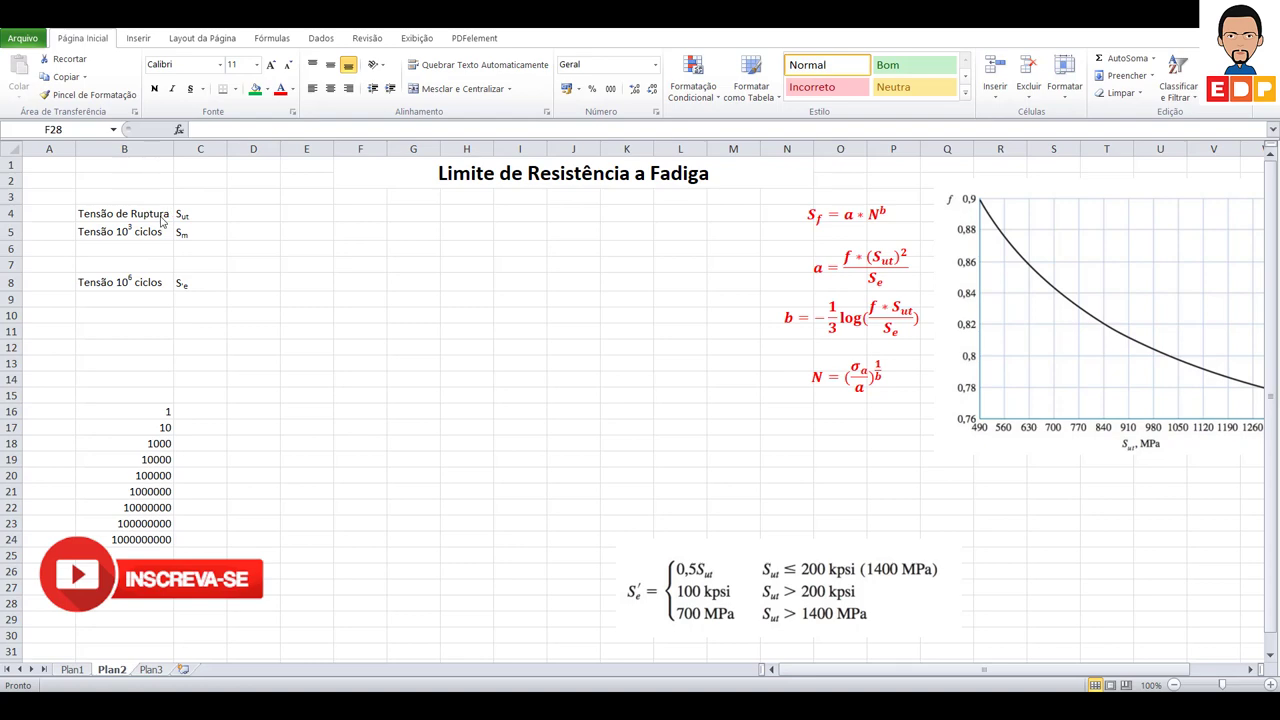
# Step: Enter 1400 as the ultimate tensile strength Sut in cell D4
pyautogui.click(241, 219)
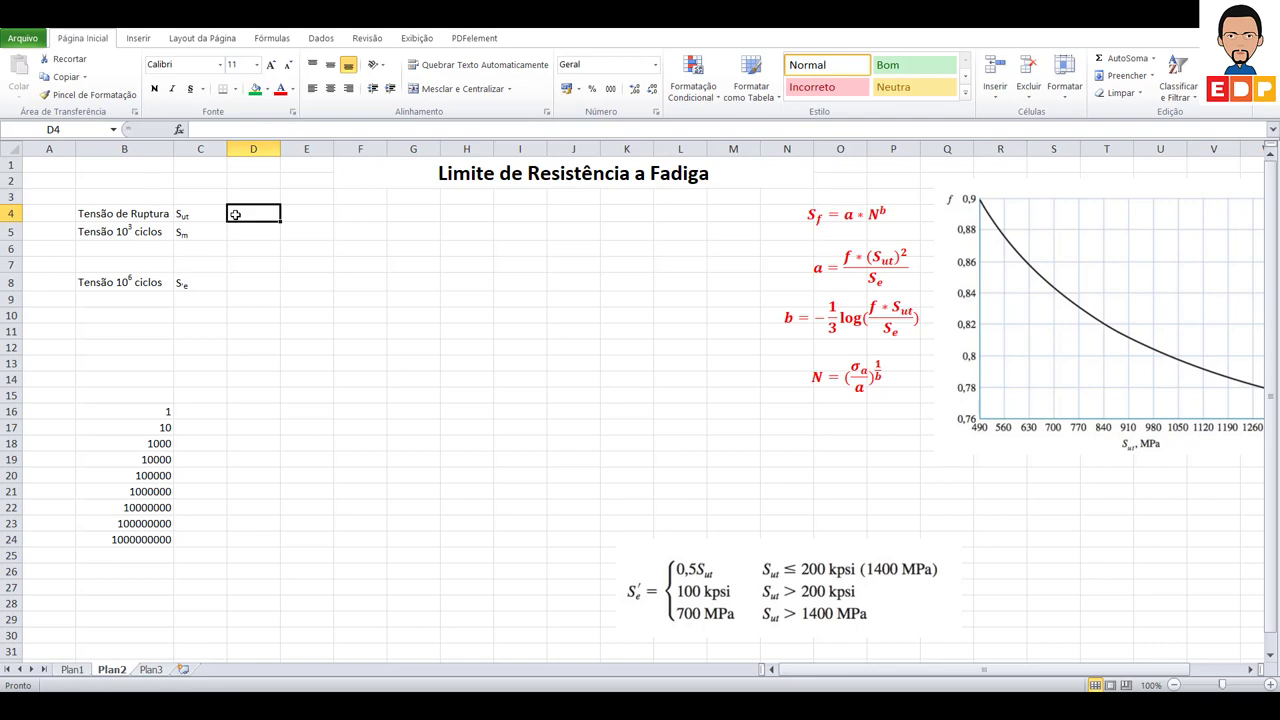
pyautogui.write('1')
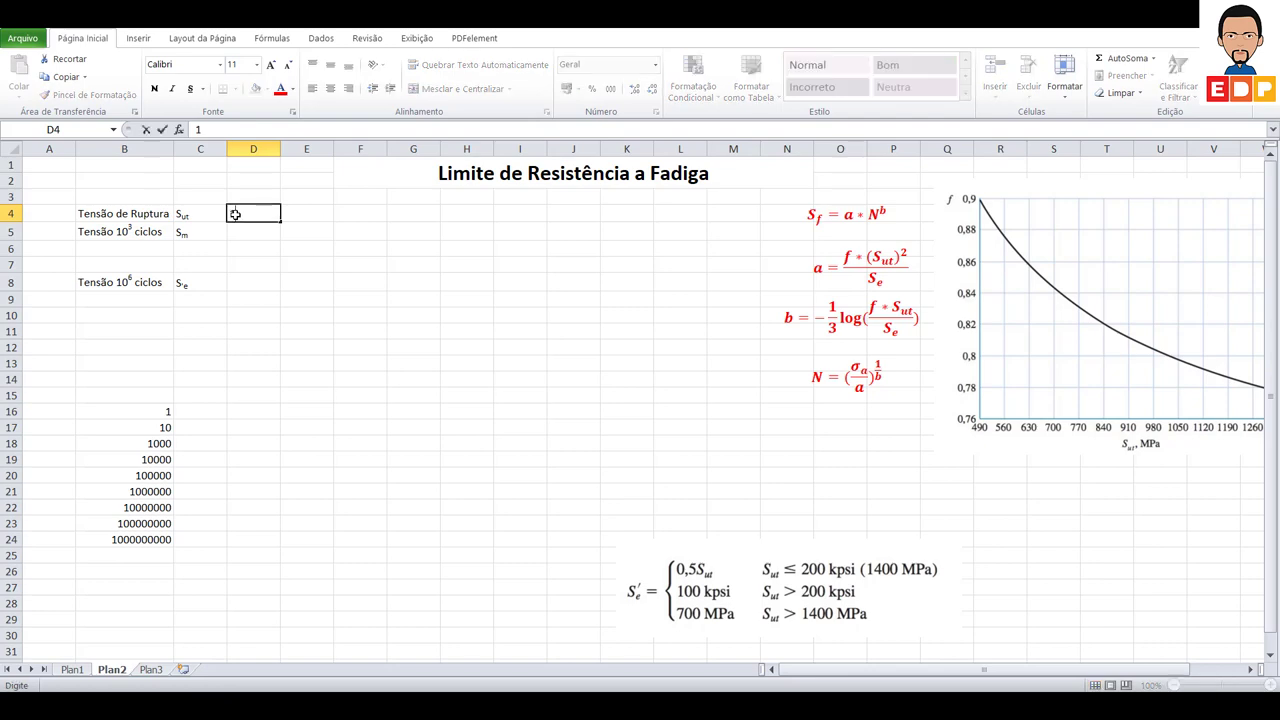
pyautogui.write('400')
pyautogui.press('Return')
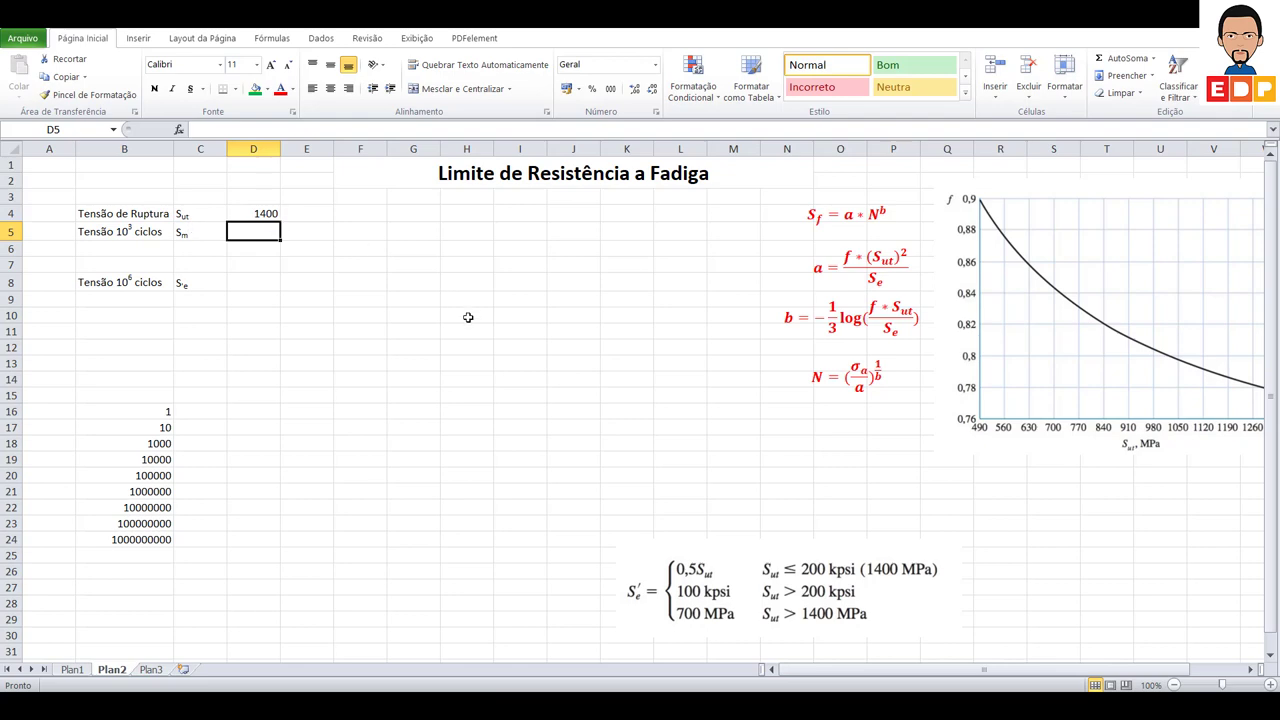
# Step: Enter the formula =0,9*D4 in D5 so Sm shows 1260
pyautogui.write('=')
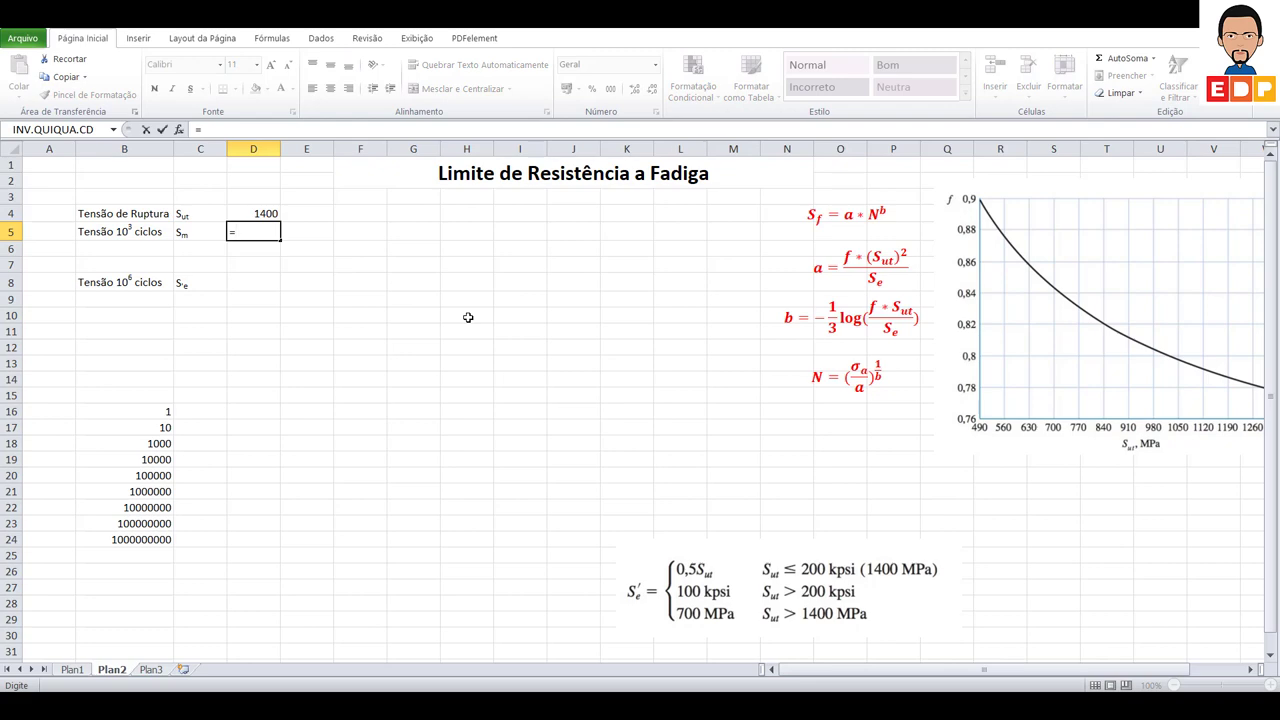
pyautogui.write('0,9')
pyautogui.write('*')
pyautogui.click(266, 212)
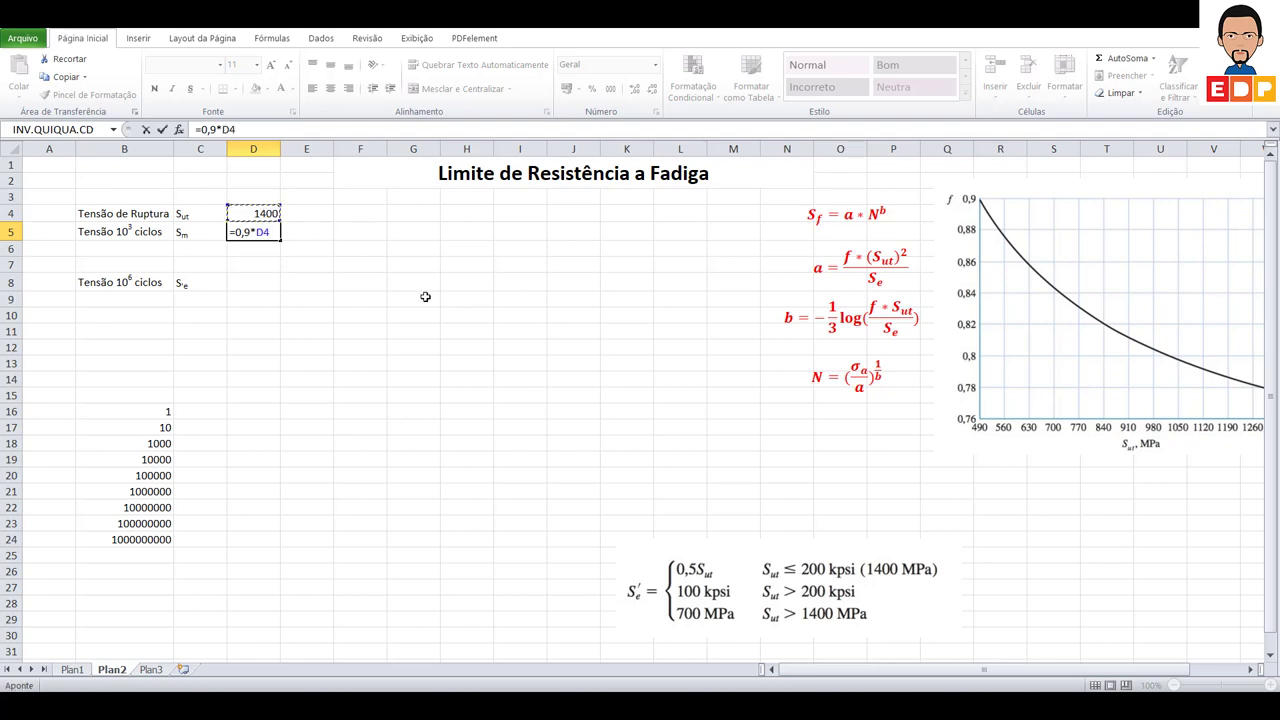
pyautogui.press('Return')
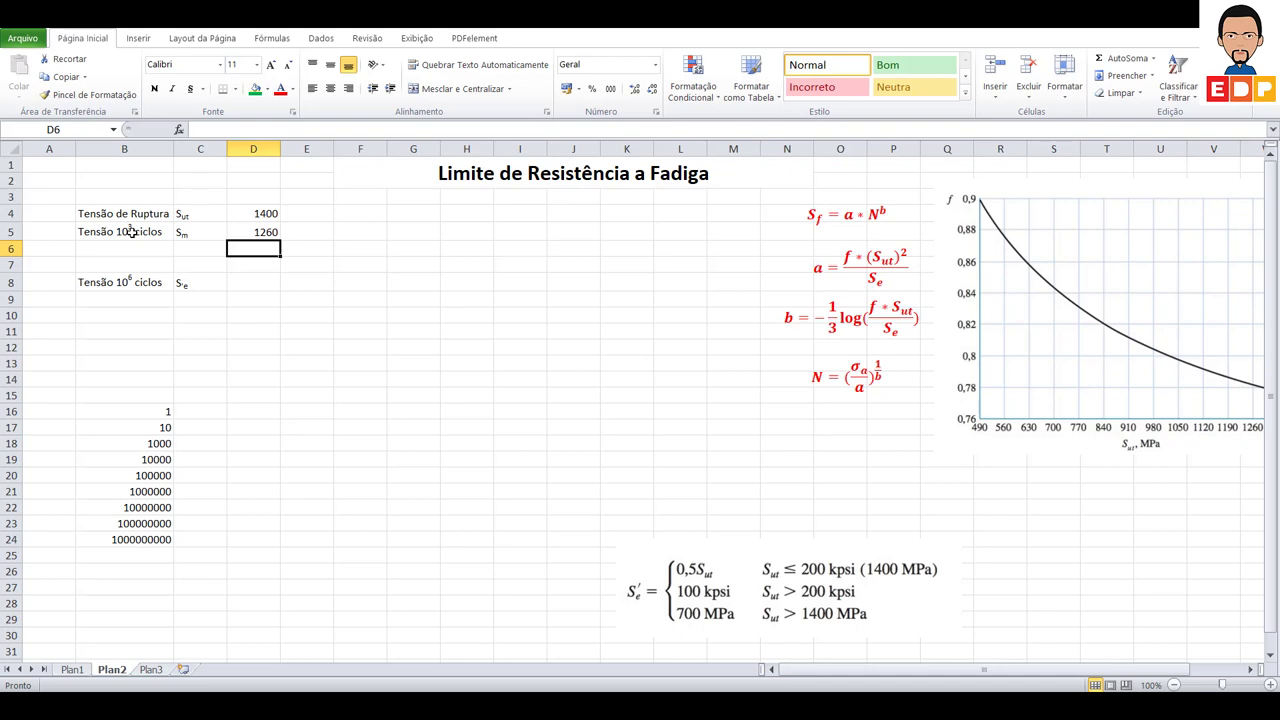
# Step: Start the a' label in cell B6 below the Sm row
pyautogui.click(133, 245)
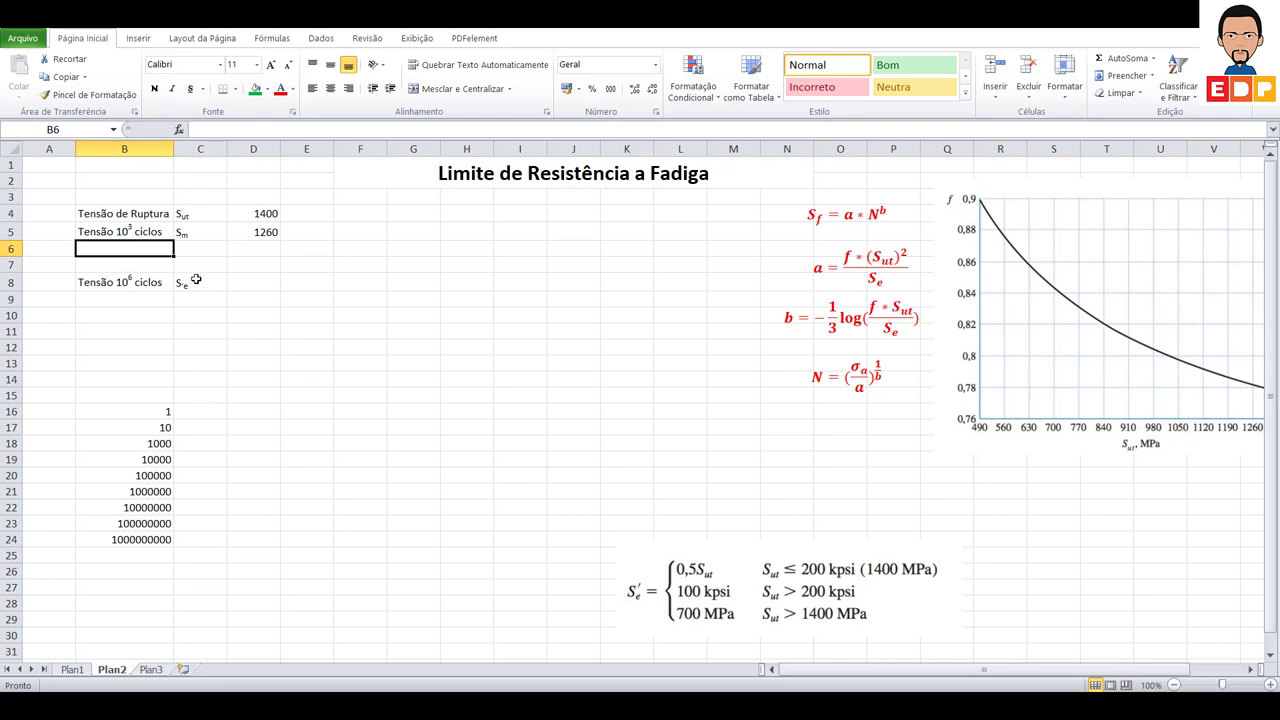
pyautogui.write('a')
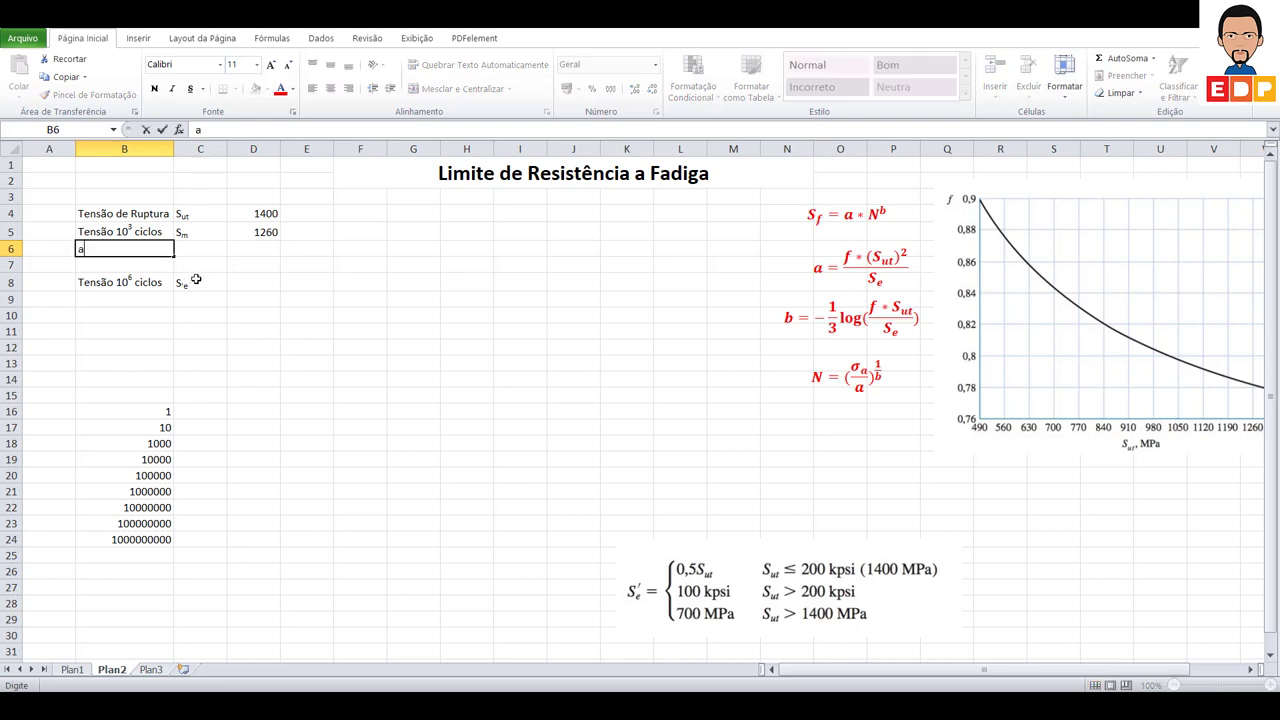
pyautogui.write("'")
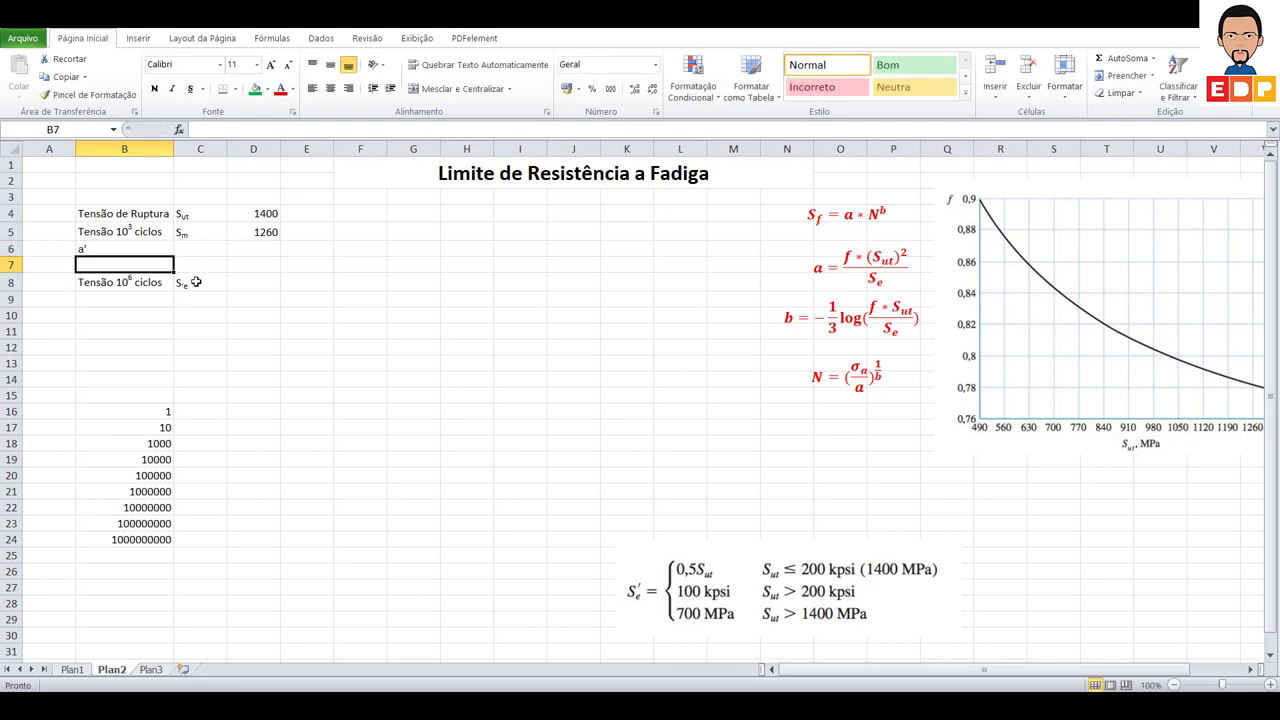
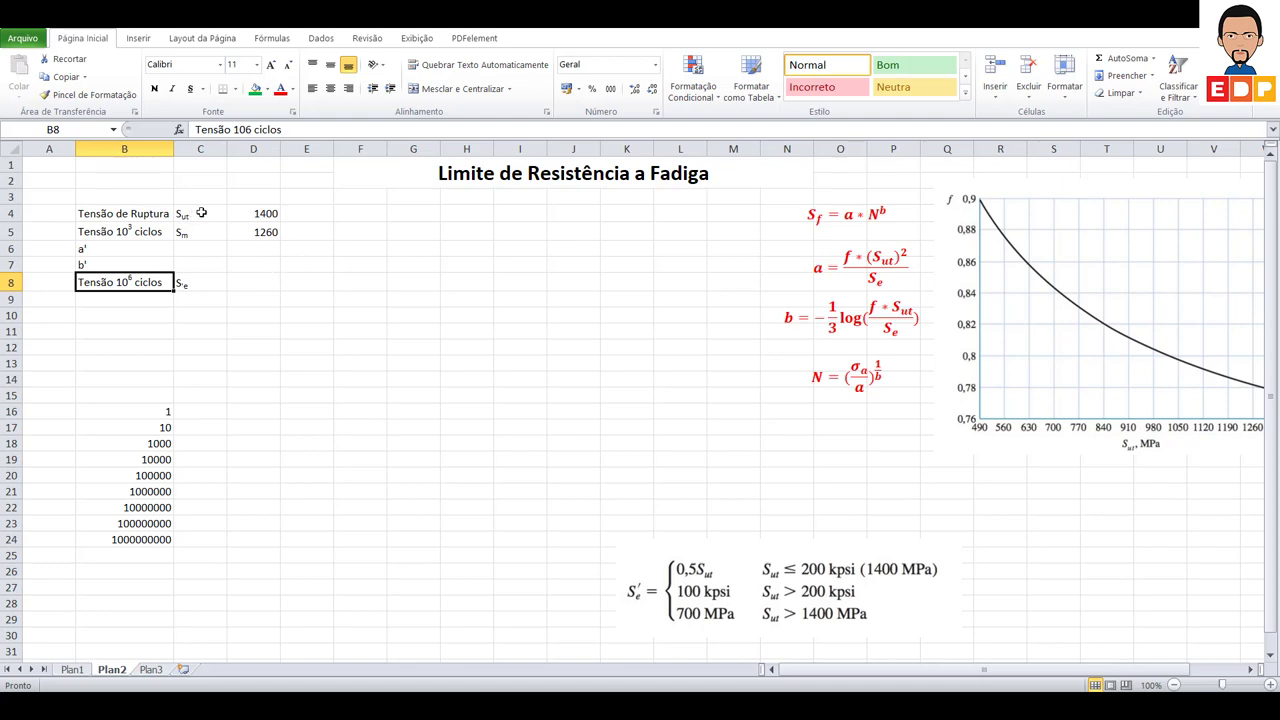
# Step: Set b' in D7 to the rupture stress with =D4
pyautogui.click(250, 265)
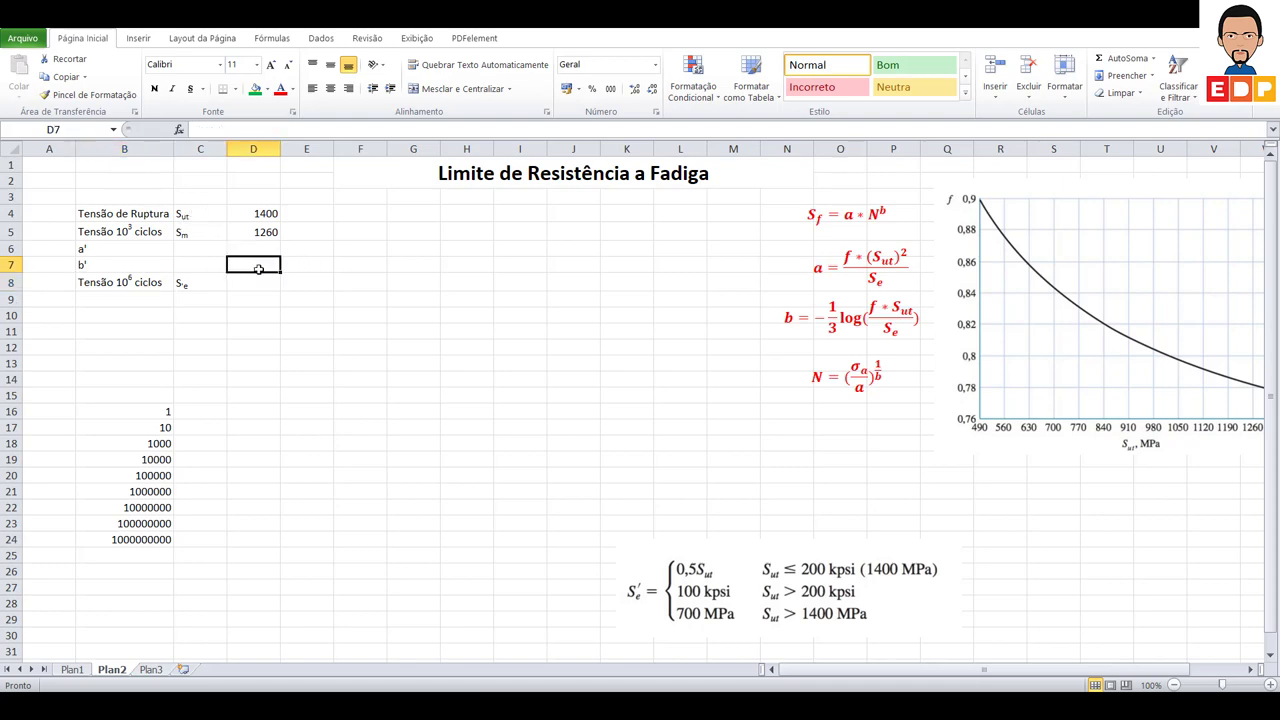
pyautogui.write('=')
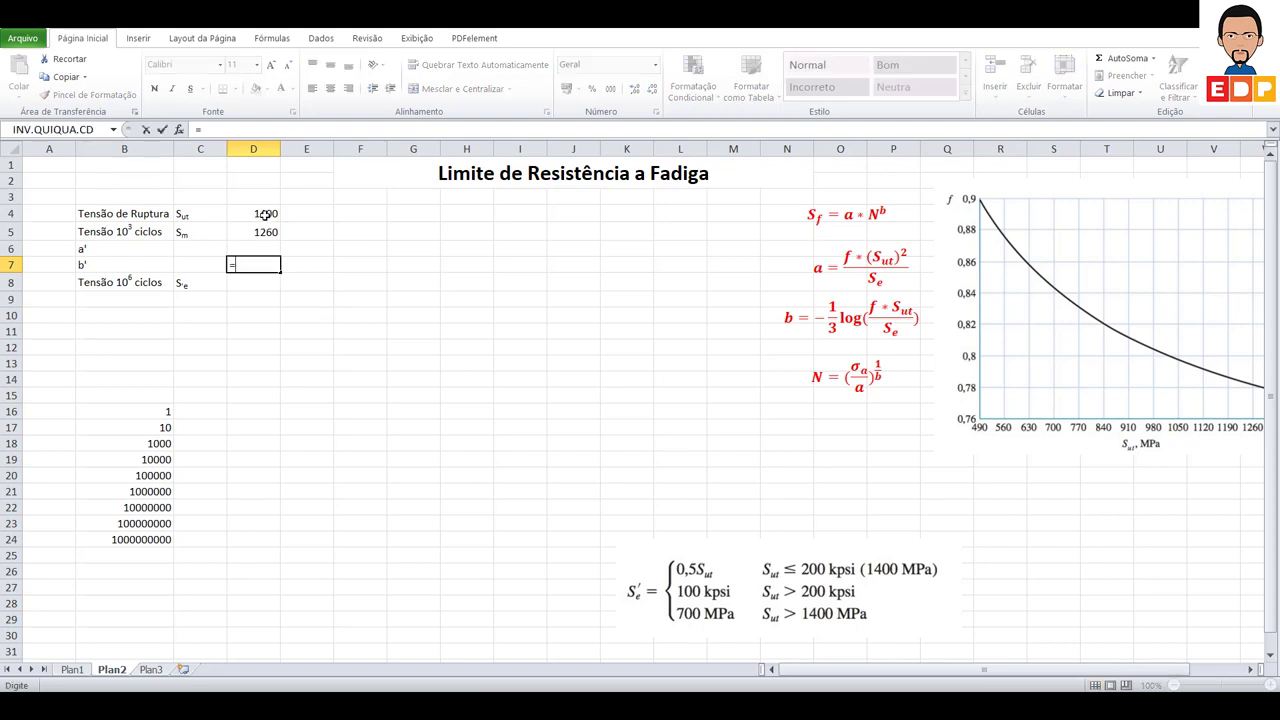
pyautogui.click(264, 214)
pyautogui.press('Return')
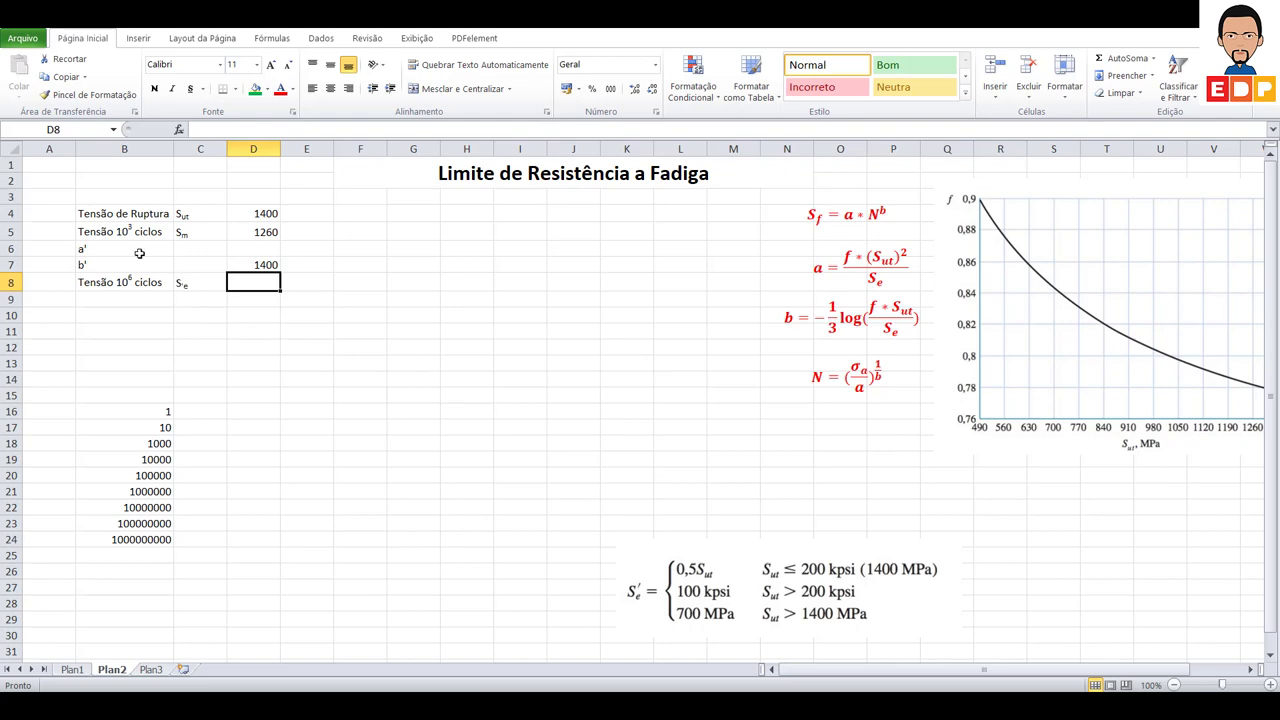
# Step: Enter a' in D6 as =(D5-D7)/1000, giving -0,14
pyautogui.click(249, 245)
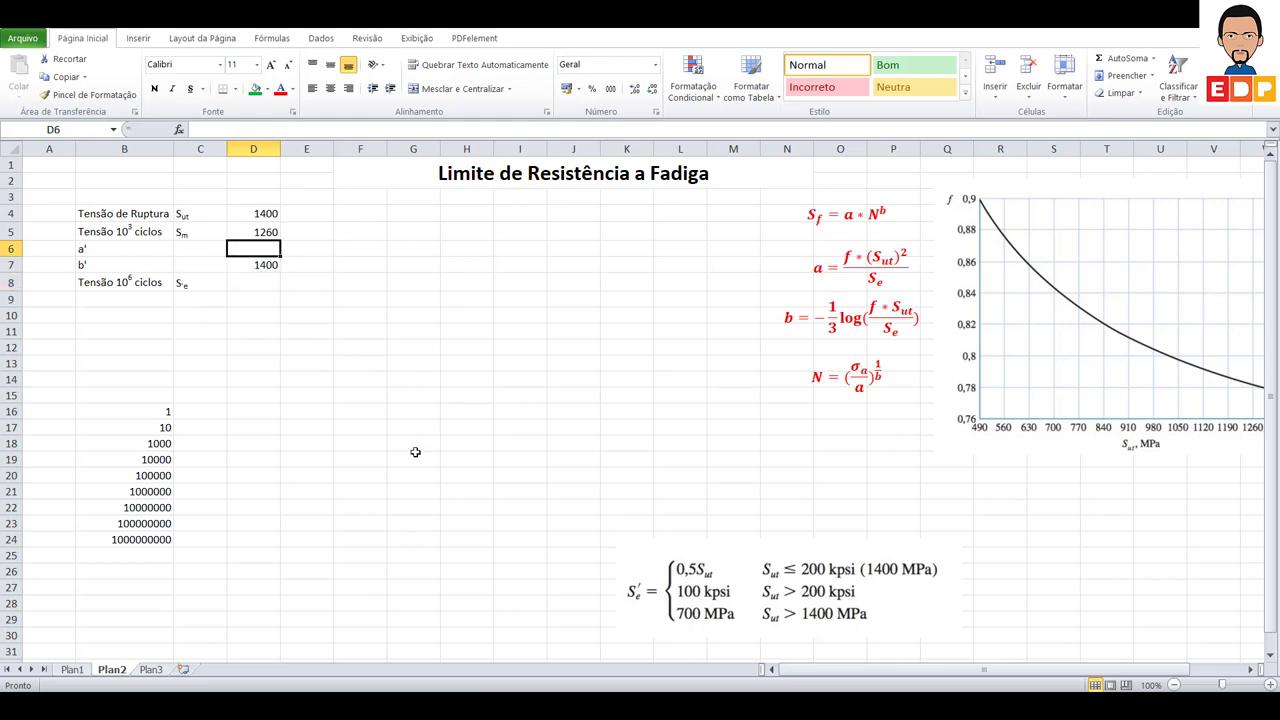
pyautogui.write('=')
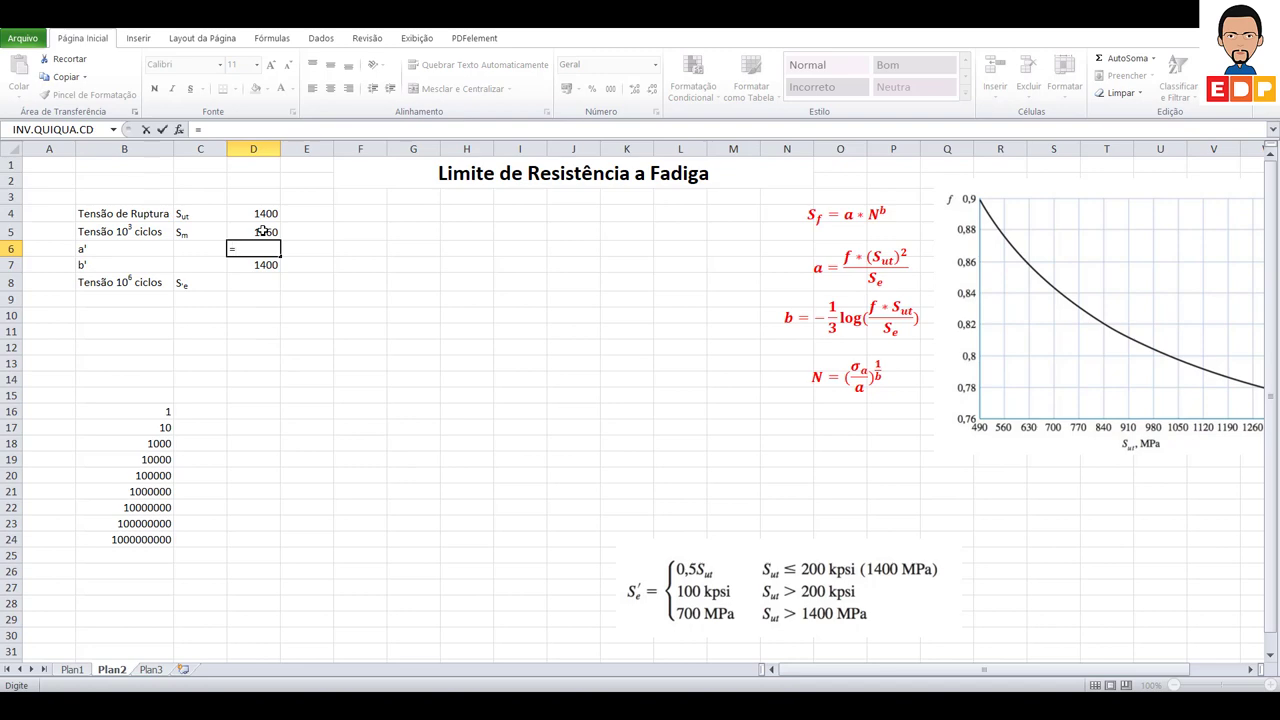
pyautogui.write('(')
pyautogui.click(262, 231)
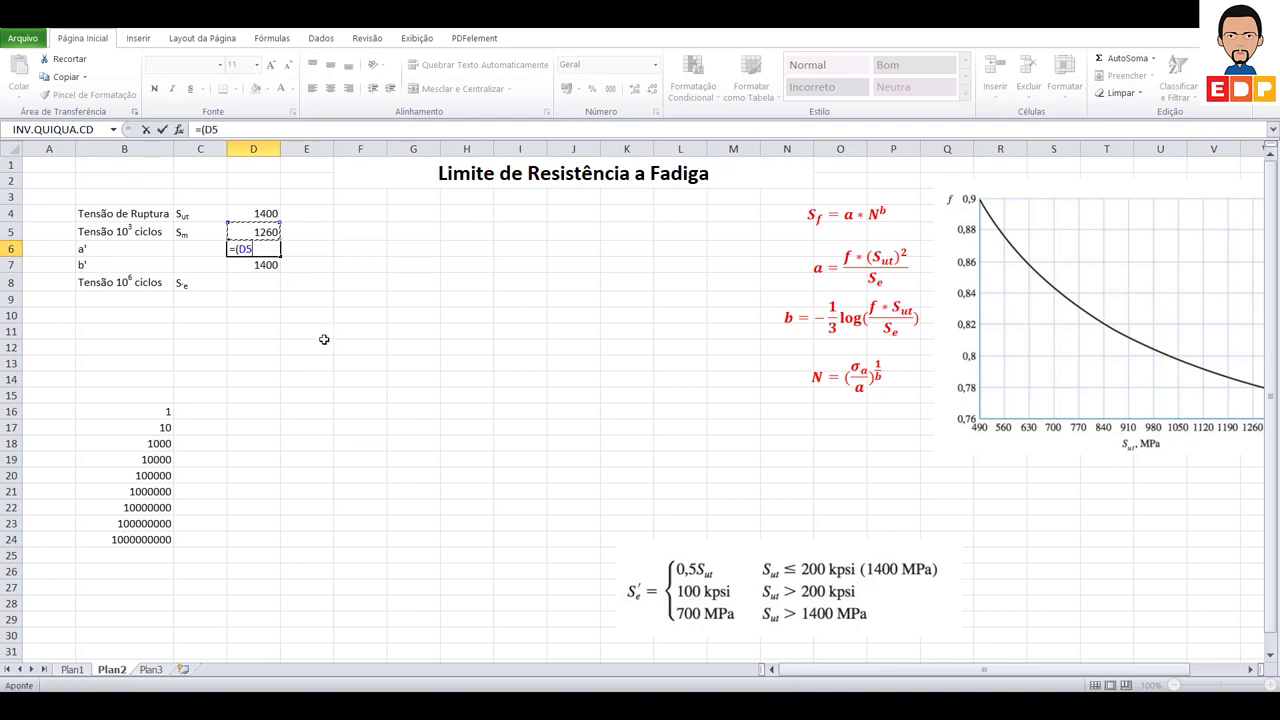
pyautogui.write('-')
pyautogui.click(257, 266)
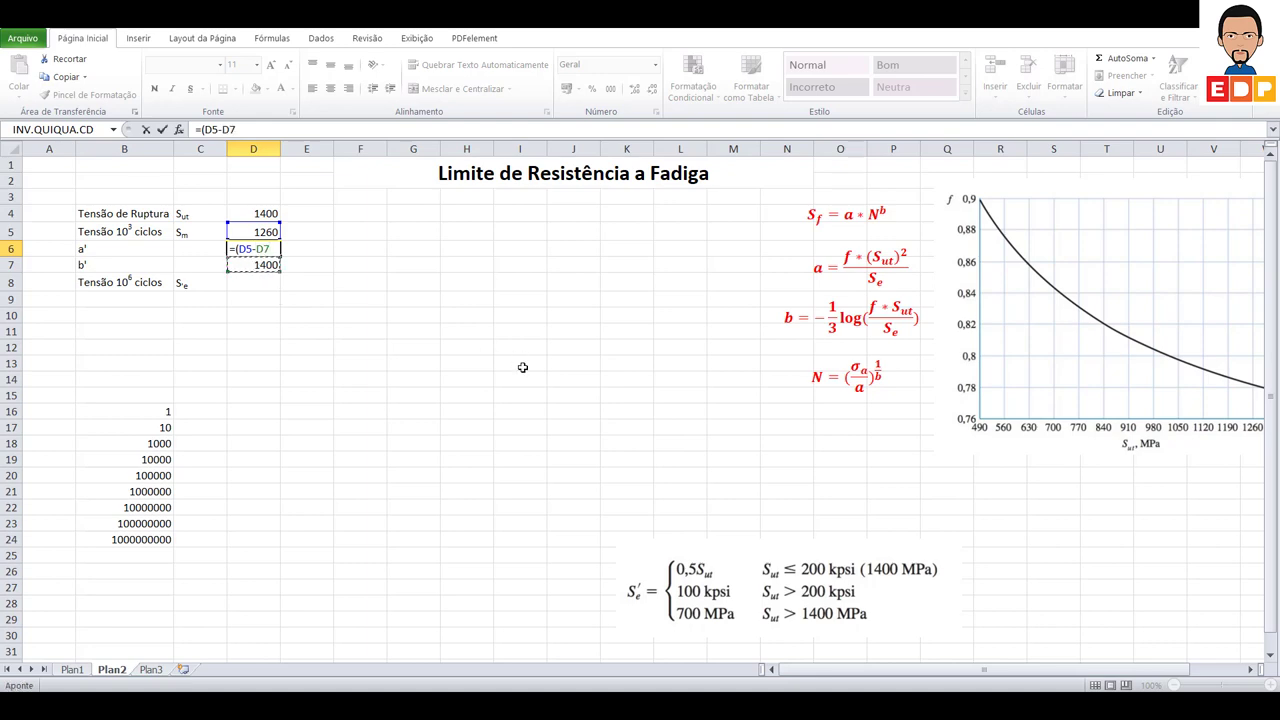
pyautogui.write(')')
pyautogui.write('/1')
pyautogui.write('000')
pyautogui.press('Return')
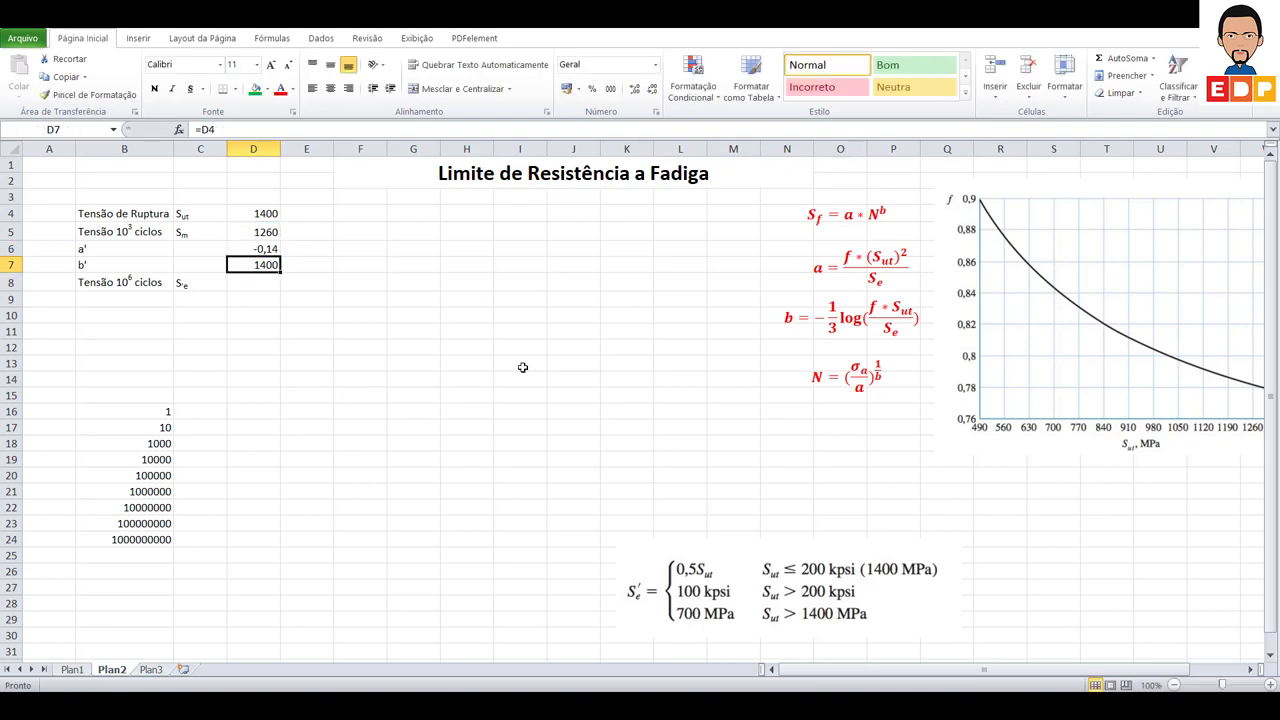
pyautogui.click(249, 250)
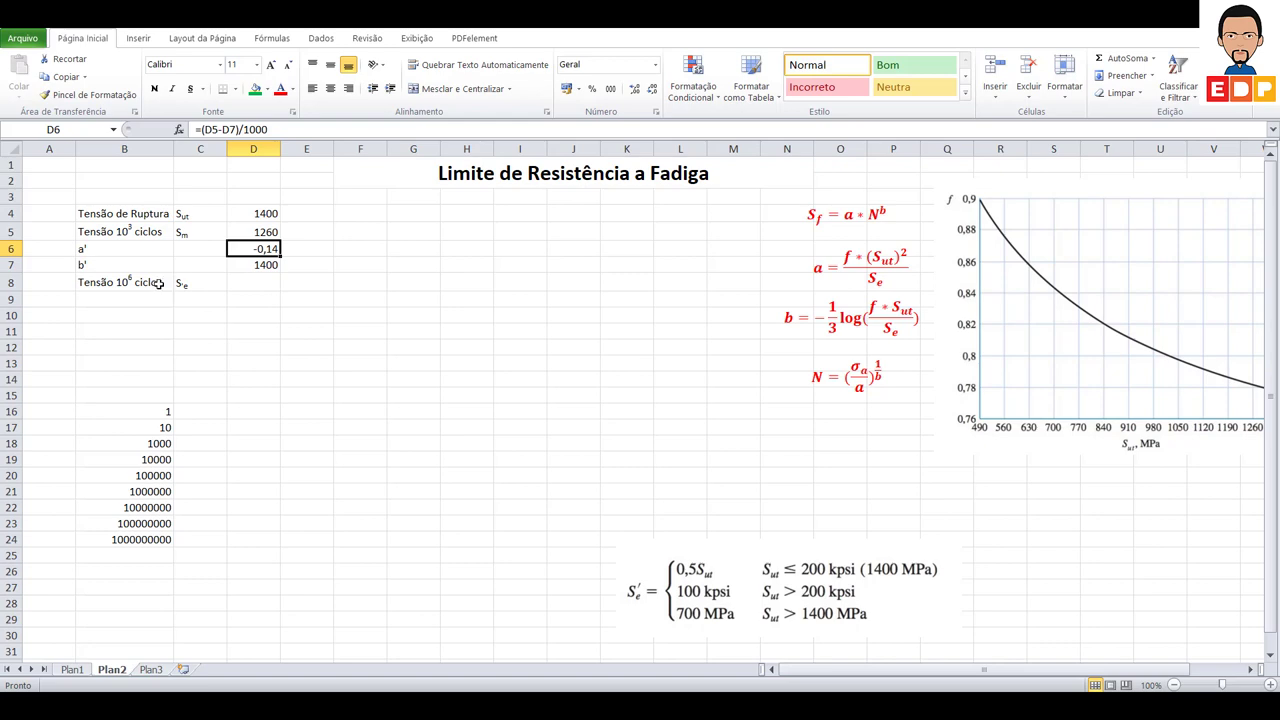
# Step: Move the Se' equation image up beside the inputs and enter =0,5*D4 in D8, giving 700
pyautogui.click(238, 285)
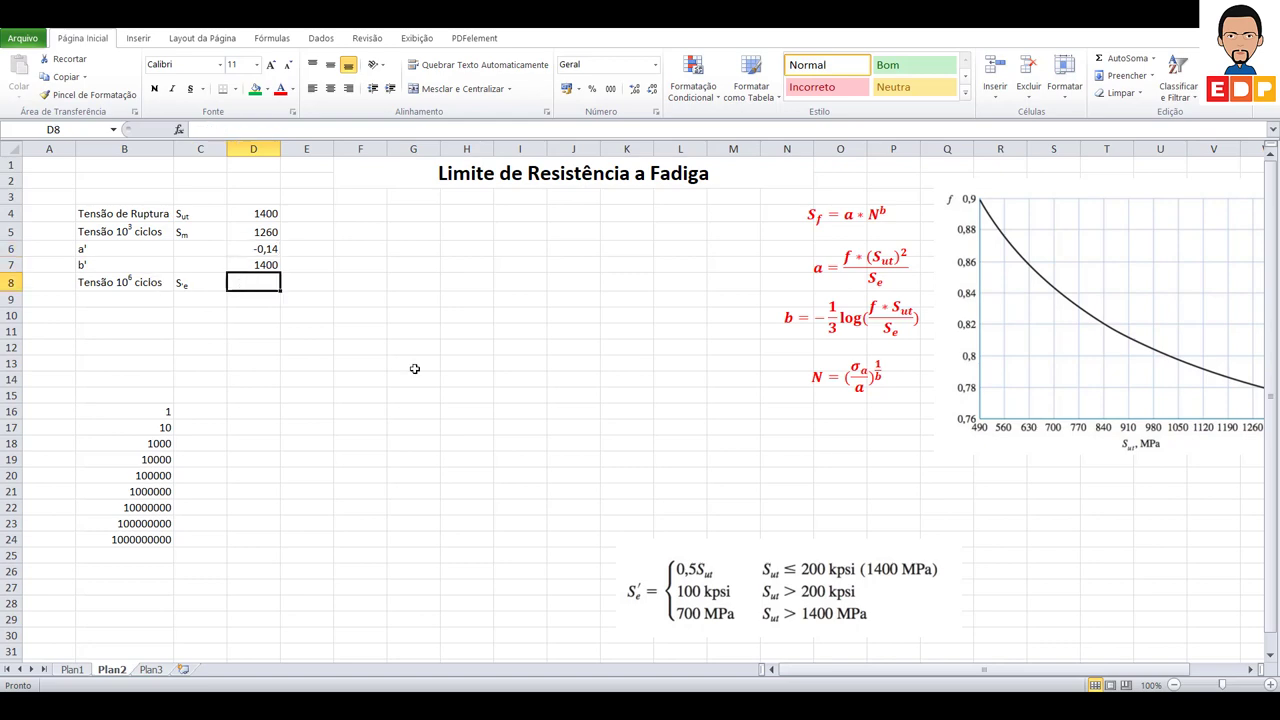
pyautogui.moveTo(724, 612); pyautogui.dragTo(561, 333)
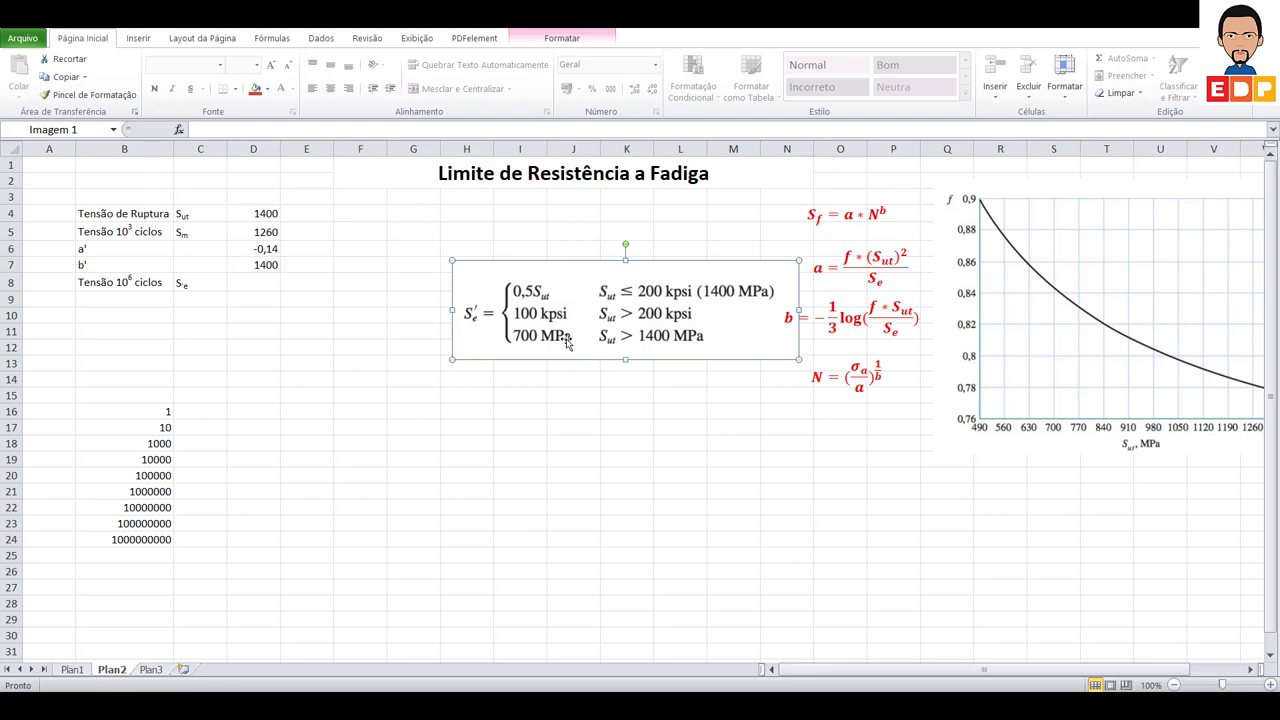
pyautogui.click(256, 280)
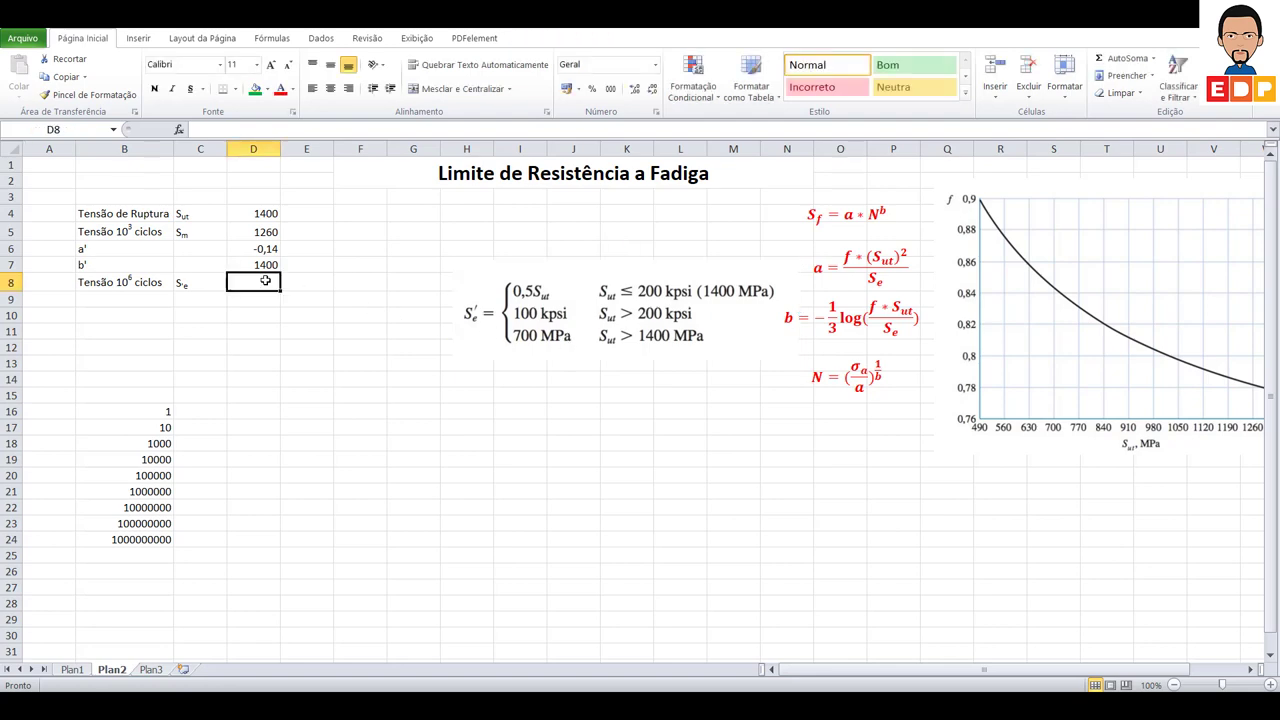
pyautogui.write('=')
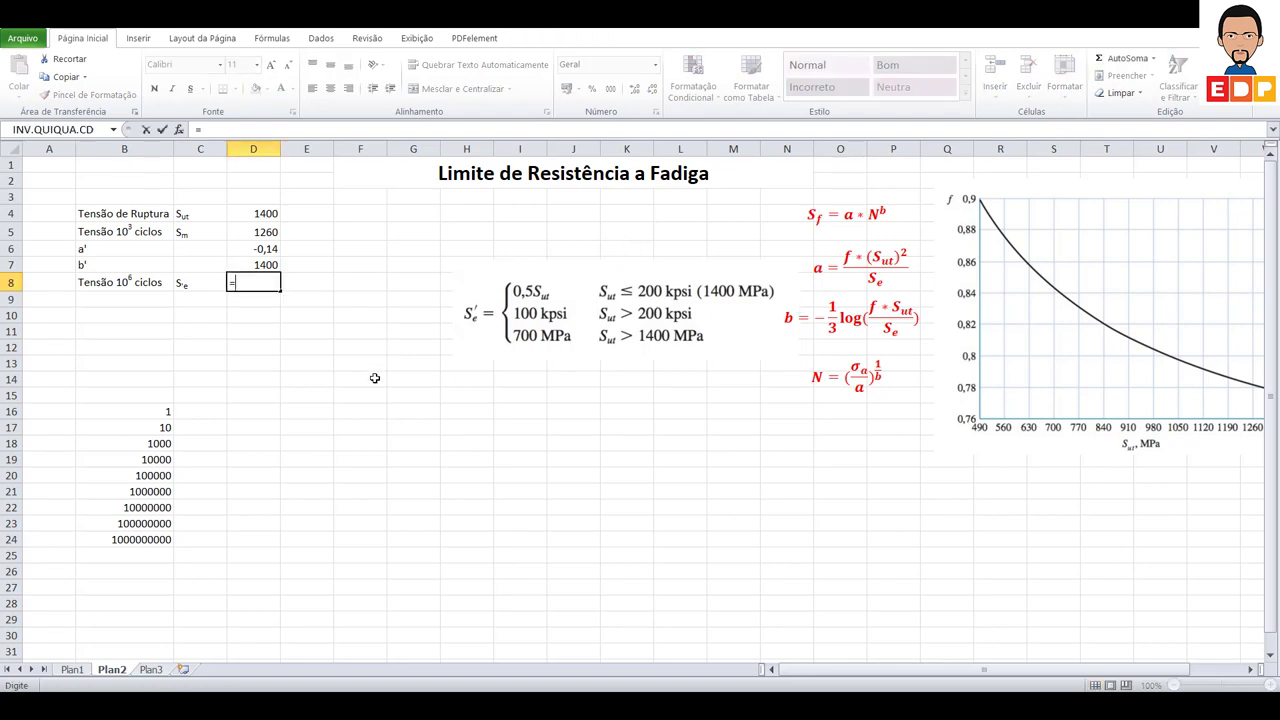
pyautogui.write('),')
pyautogui.write('5')
pyautogui.press('BackSpace')
pyautogui.press('BackSpace')
pyautogui.press('BackSpace')
pyautogui.write('0,5')
pyautogui.write('*')
pyautogui.click(271, 213)
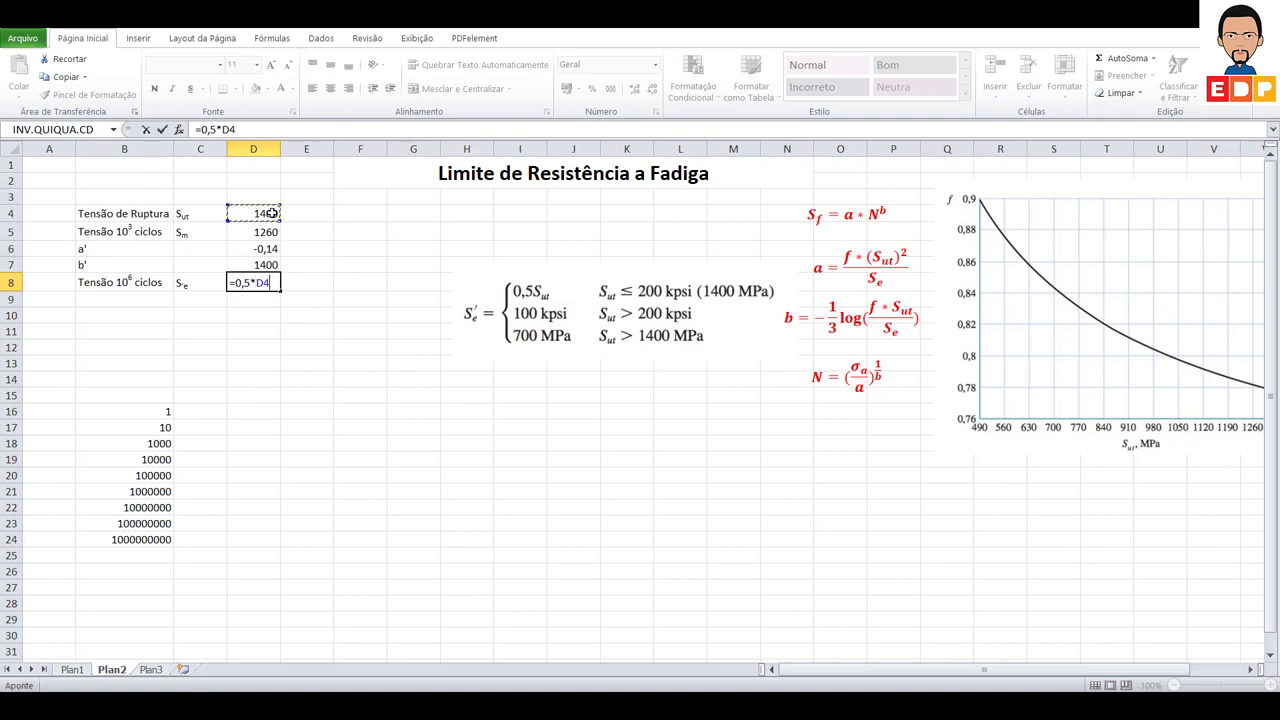
pyautogui.press('Return')
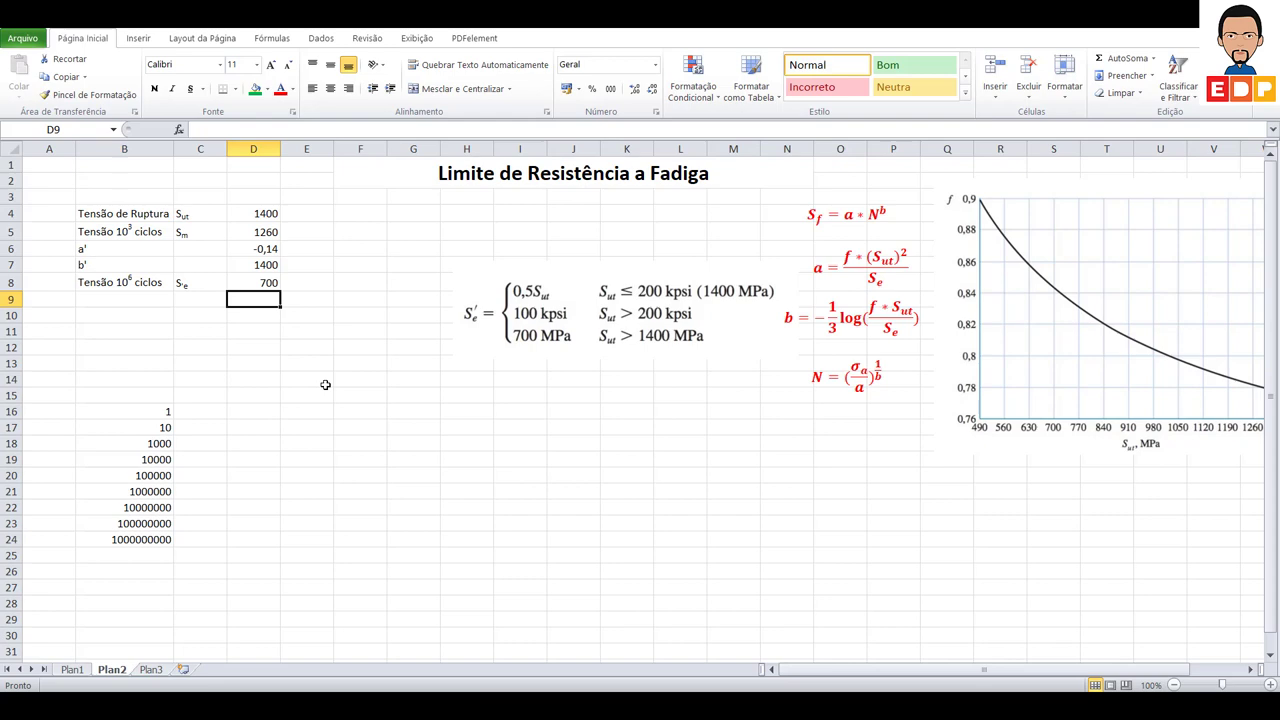
# Step: Label B9 and B10 as a' and b'
pyautogui.click(111, 304)
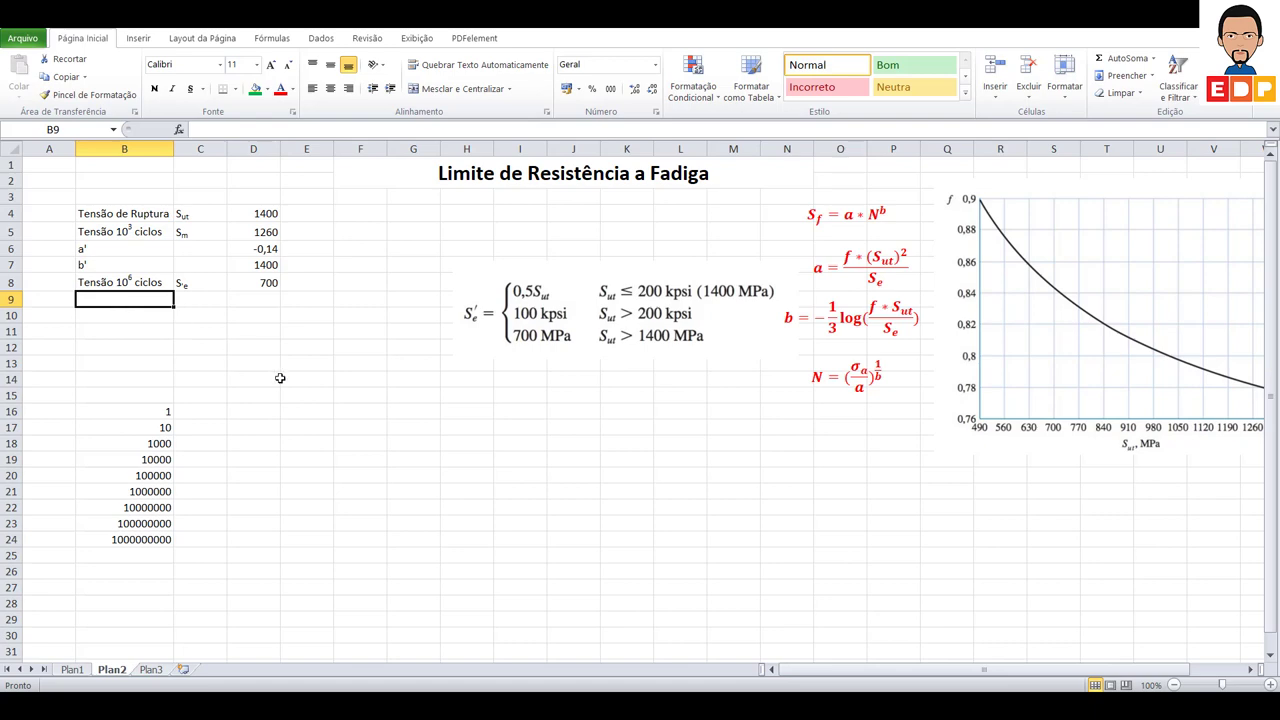
pyautogui.write("a'")
pyautogui.press('Return')
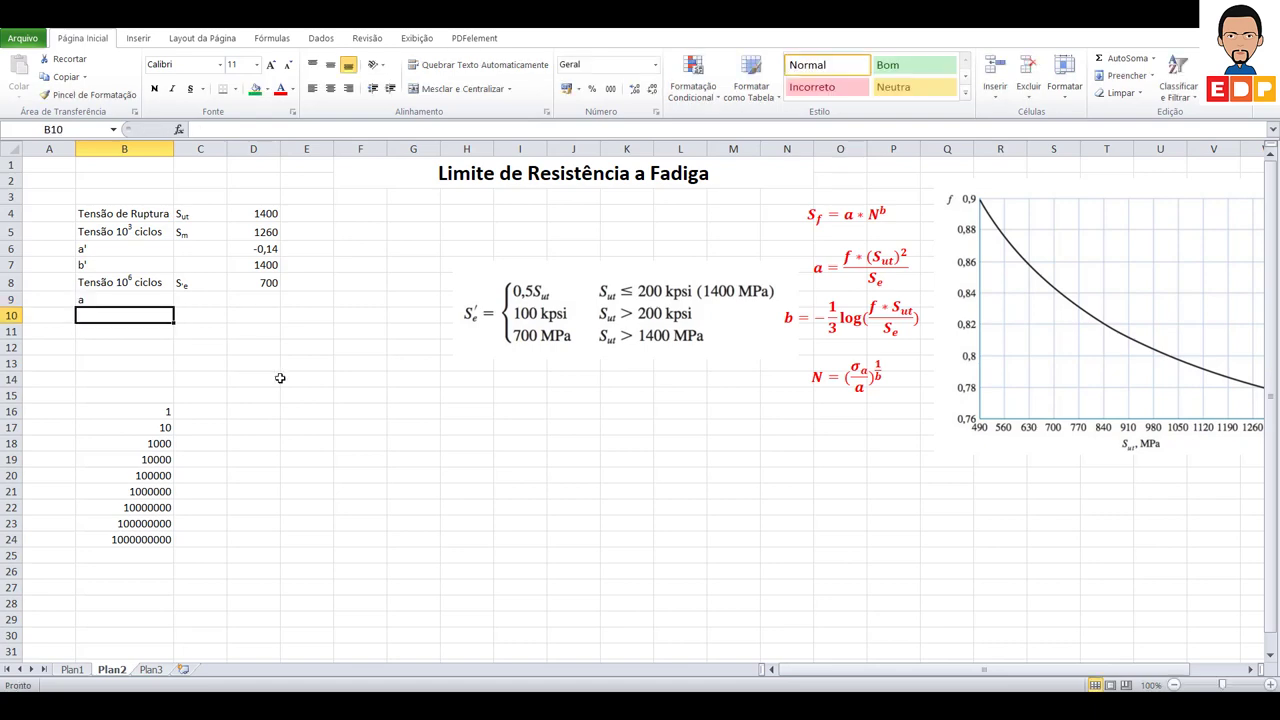
pyautogui.write("b'")
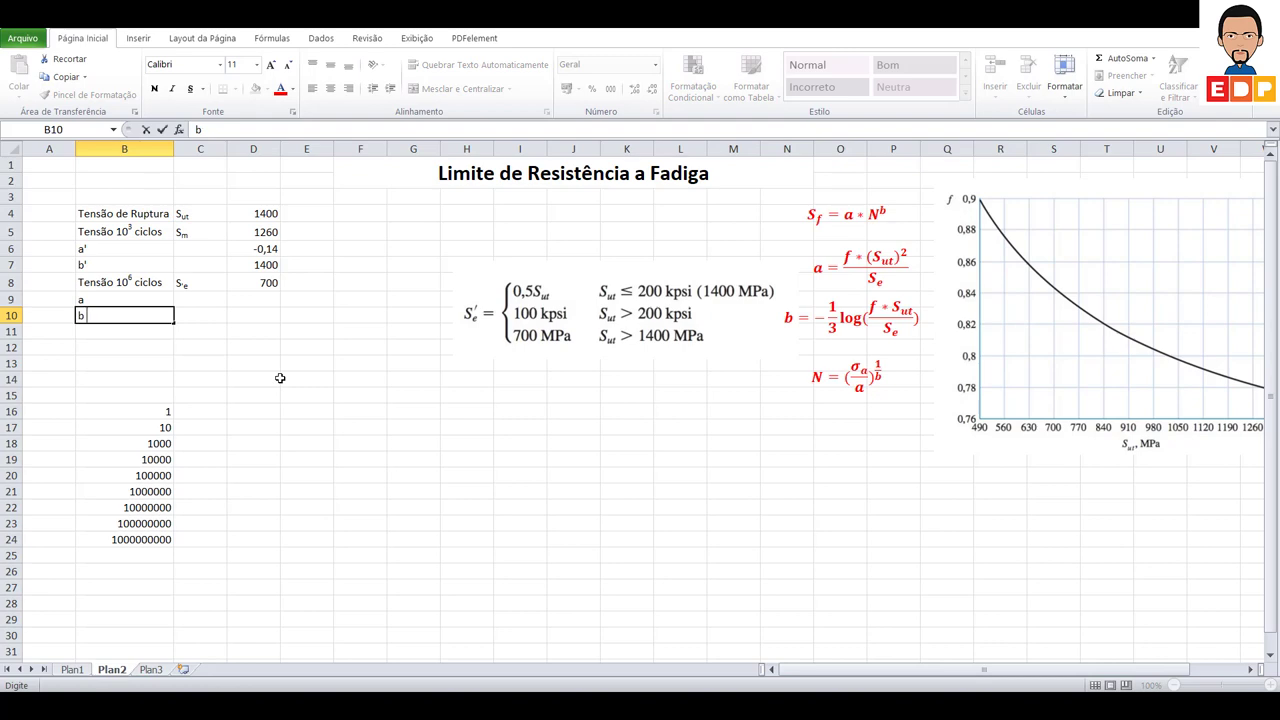
pyautogui.press('Return')
# Step: Move the Se' equation image lower on the sheet, below the formulas
pyautogui.moveTo(611, 354); pyautogui.dragTo(610, 462)
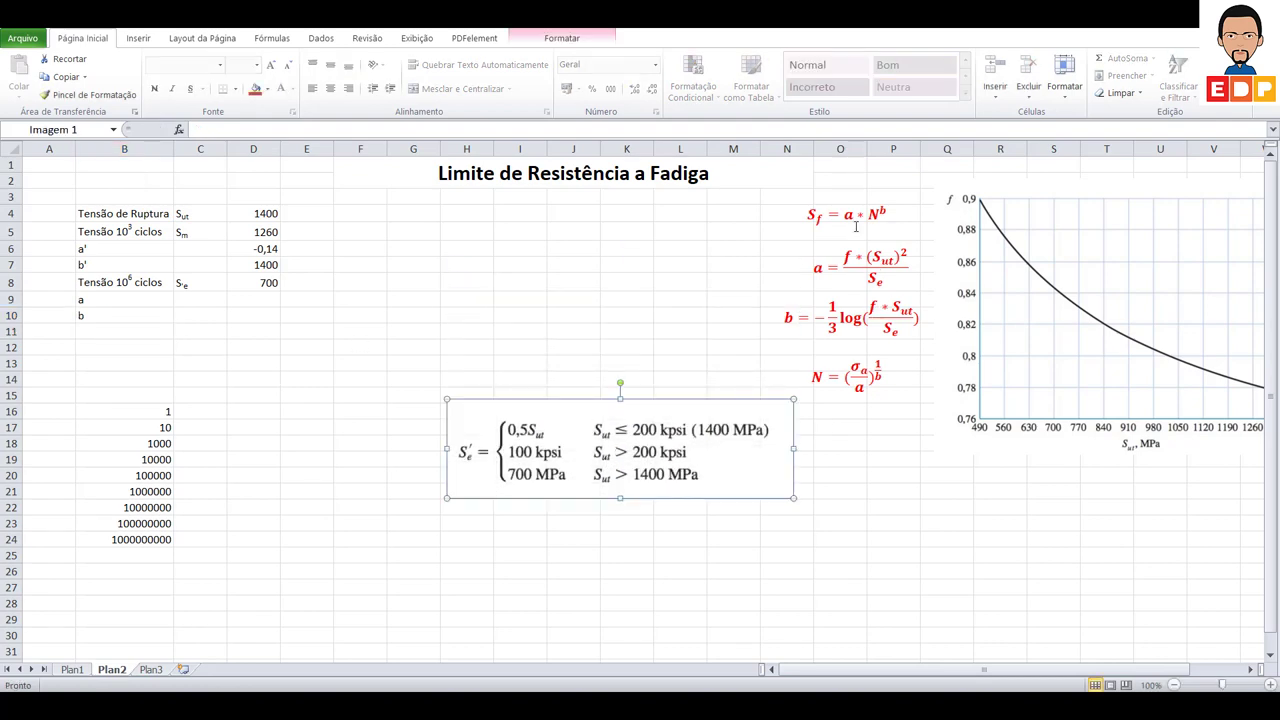
pyautogui.click(196, 302)
pyautogui.click(246, 305)
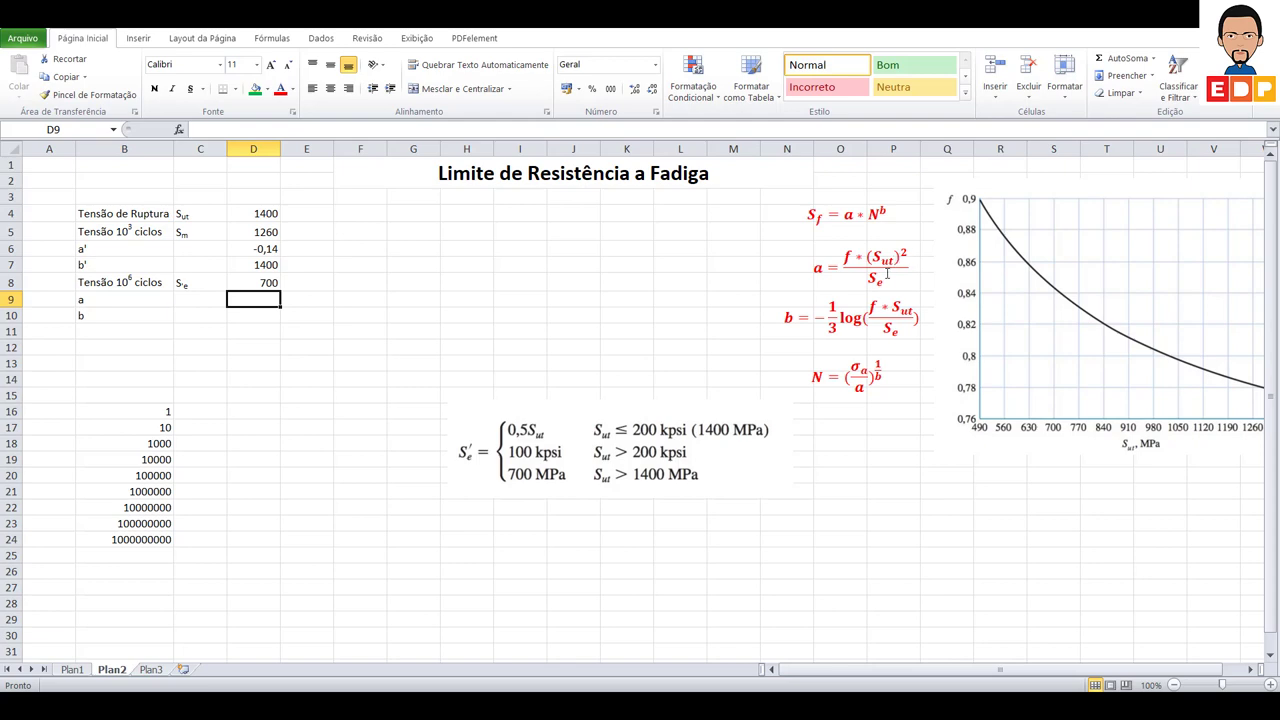
# Step: Reposition the fatigue chart lower on the right side of the sheet
pyautogui.moveTo(1045, 338)
pyautogui.mouseDown()
pyautogui.moveTo(696, 404)
pyautogui.moveTo(594, 382)
pyautogui.mouseUp()
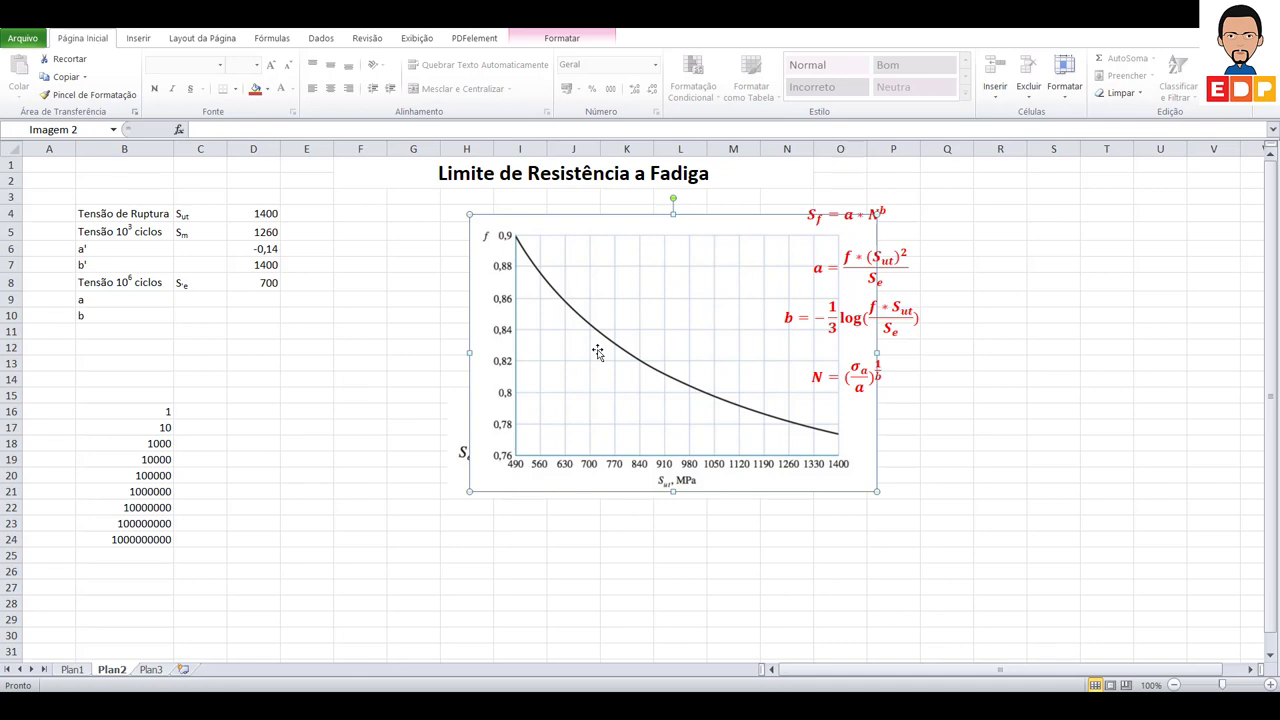
pyautogui.moveTo(546, 327)
pyautogui.mouseDown()
pyautogui.moveTo(922, 453)
pyautogui.moveTo(1050, 276)
pyautogui.mouseUp()
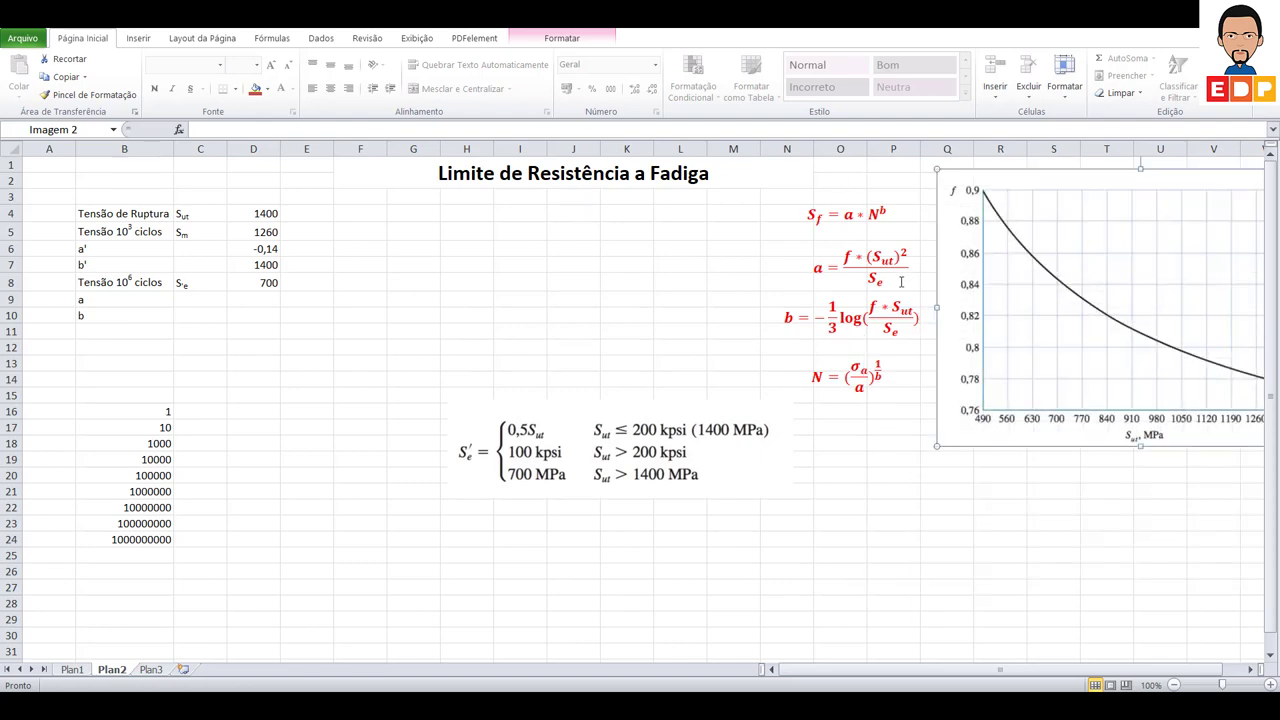
pyautogui.click(262, 300)
pyautogui.moveTo(1026, 402); pyautogui.dragTo(588, 408)
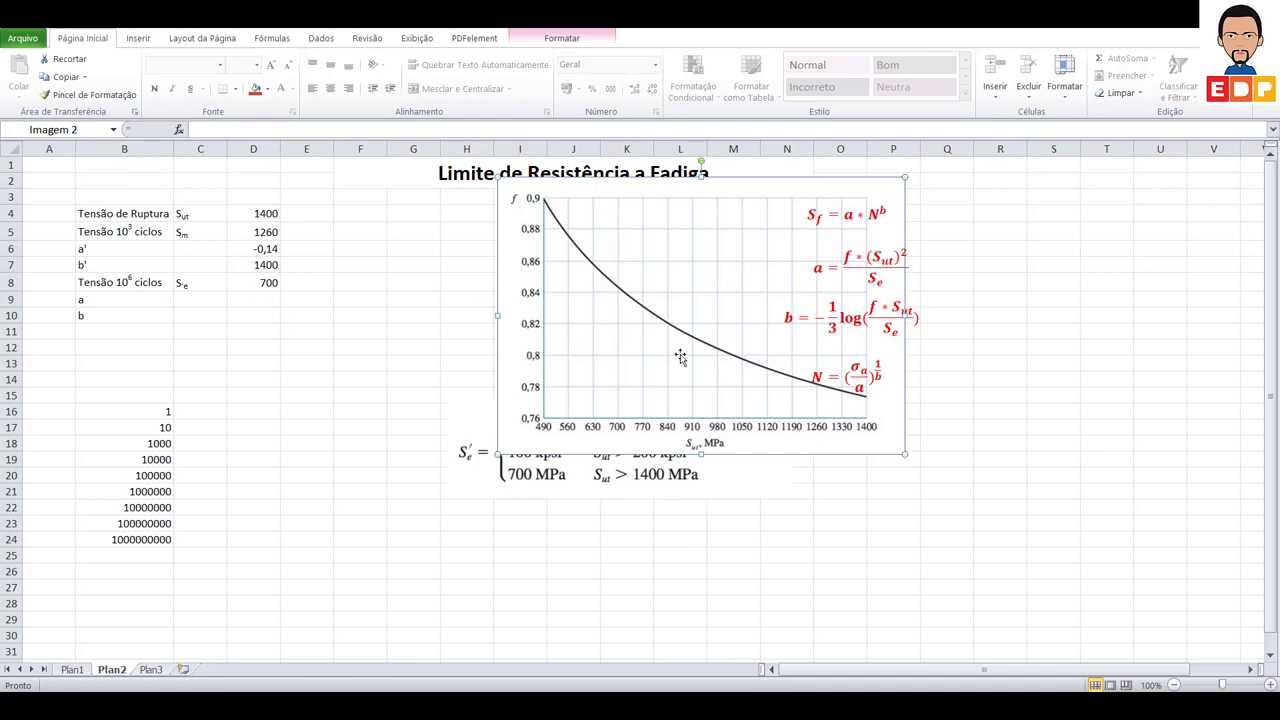
pyautogui.moveTo(680, 355); pyautogui.dragTo(1156, 471)
# Step: Enter coefficient a in D9 as =(0,77*(D4)^2)/D8, giving 2156
pyautogui.click(264, 302)
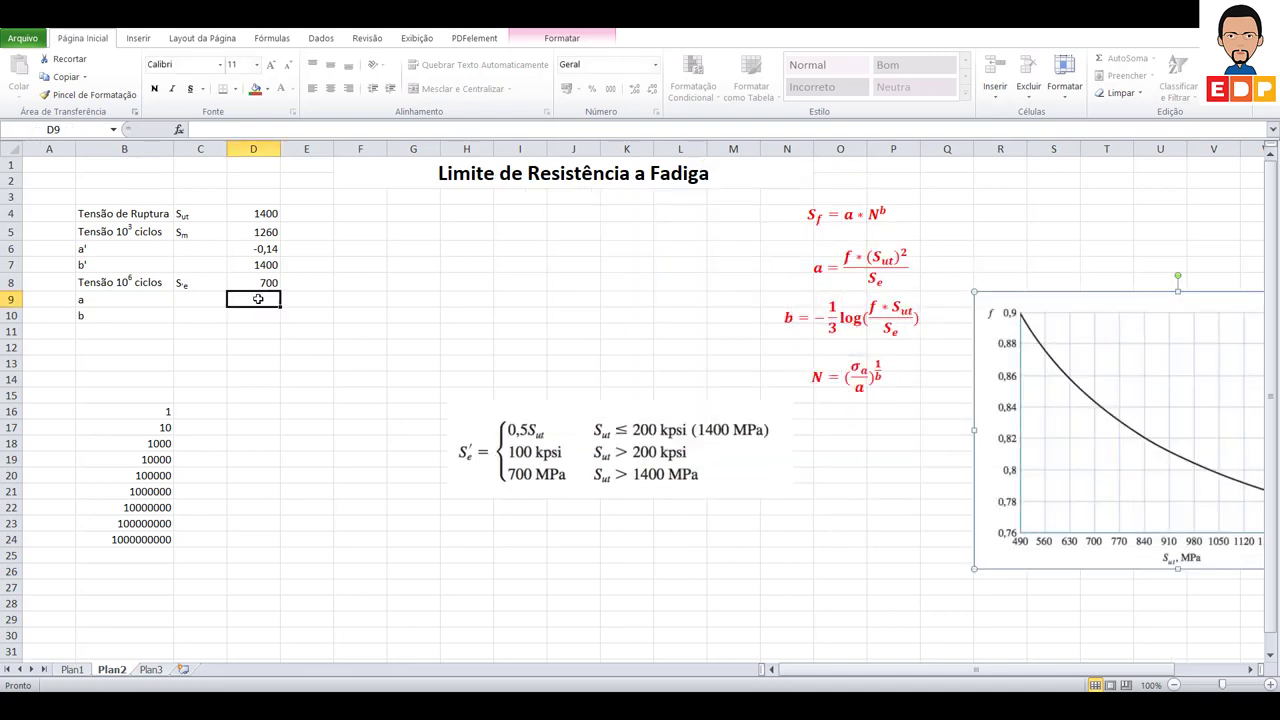
pyautogui.write('=')
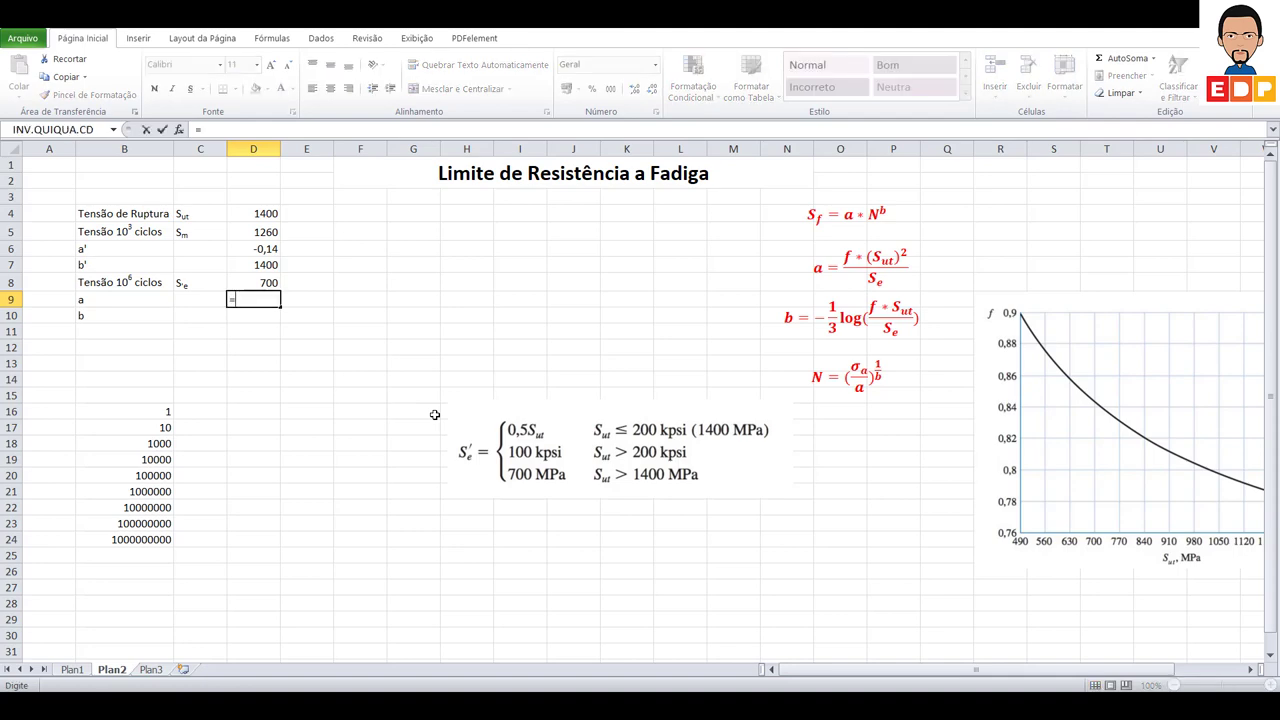
pyautogui.write('0')
pyautogui.write(',77')
pyautogui.write('*')
pyautogui.write('(')
pyautogui.click(265, 213)
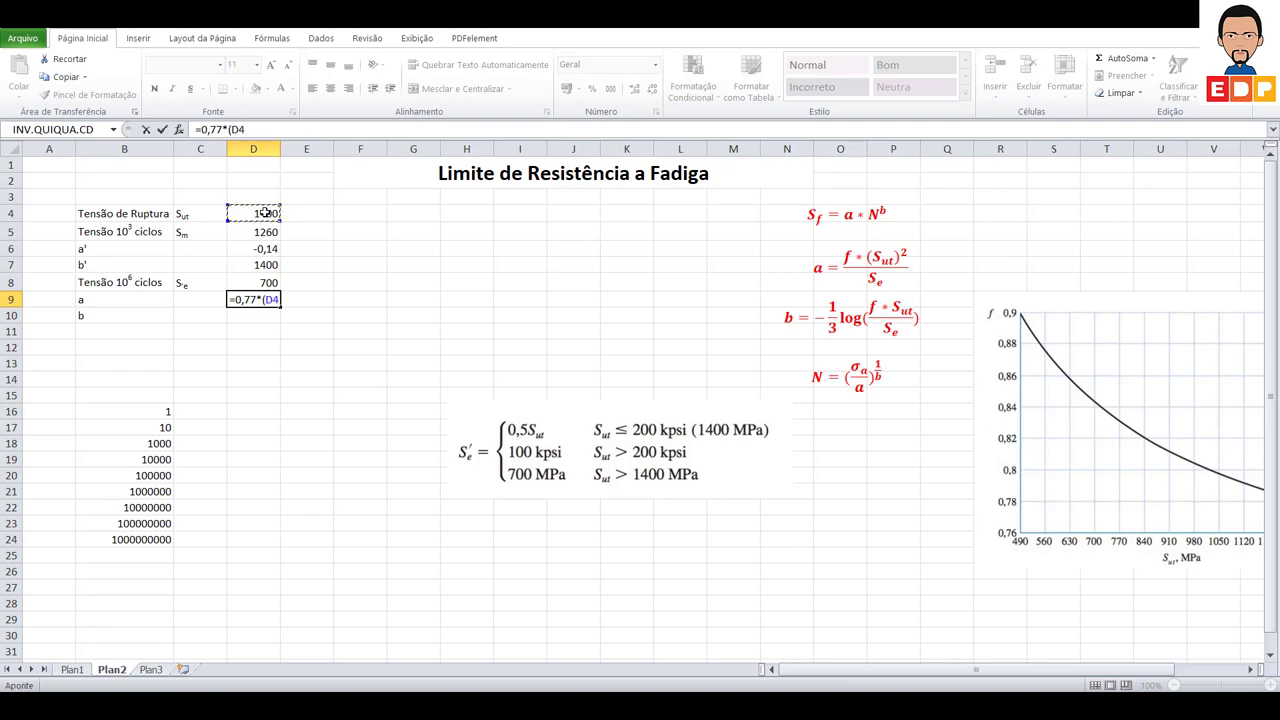
pyautogui.write(')')
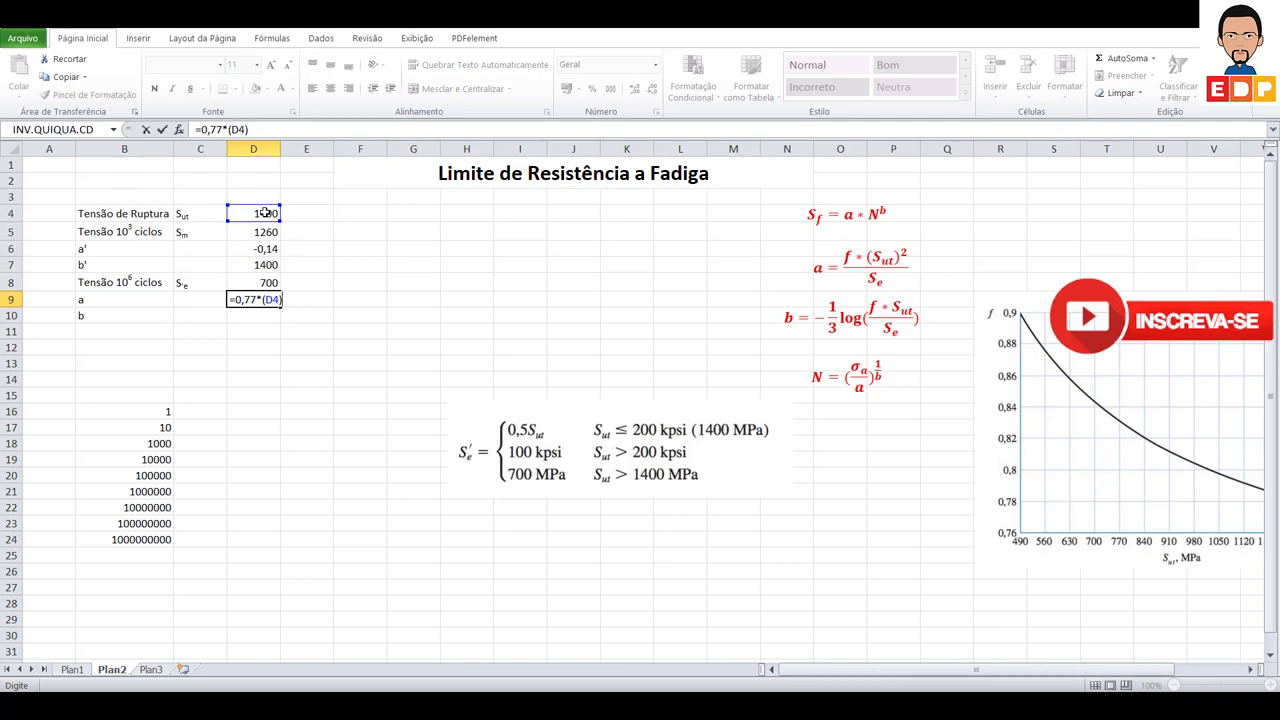
pyautogui.write('^2')
pyautogui.press('BackSpace')
pyautogui.press('BackSpace')
pyautogui.write('^2')
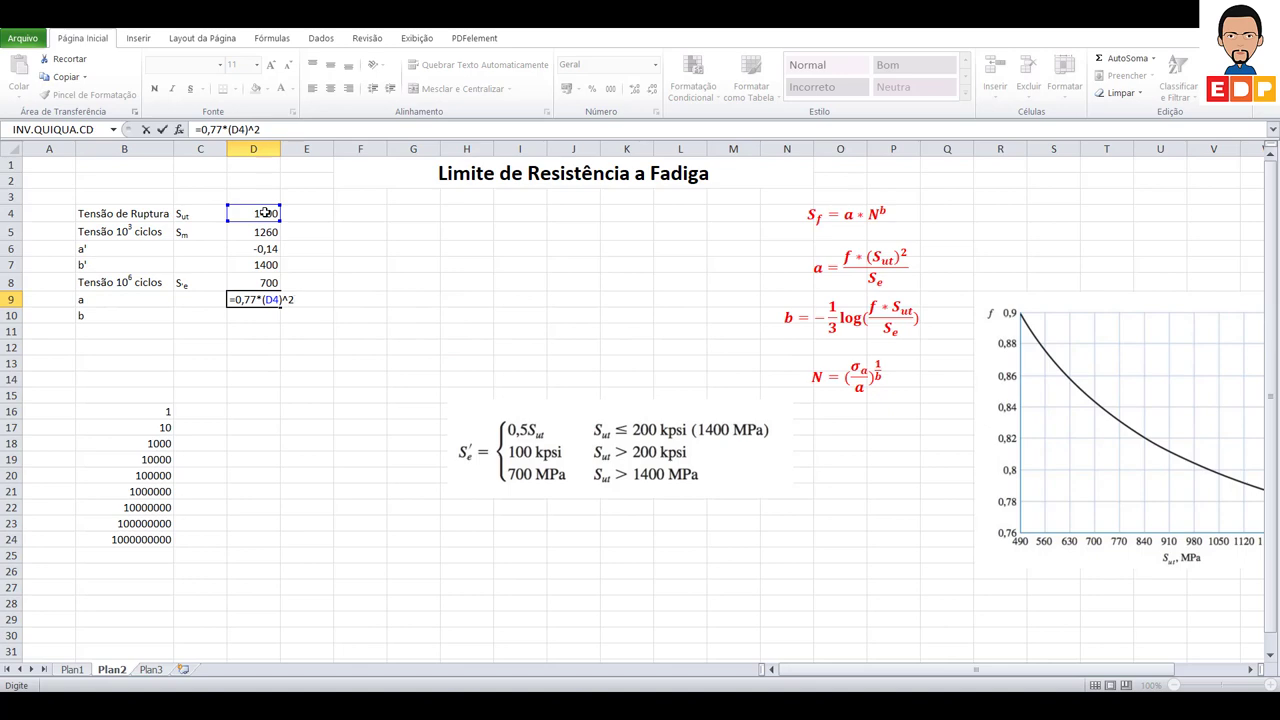
pyautogui.click(232, 299)
pyautogui.write('(')
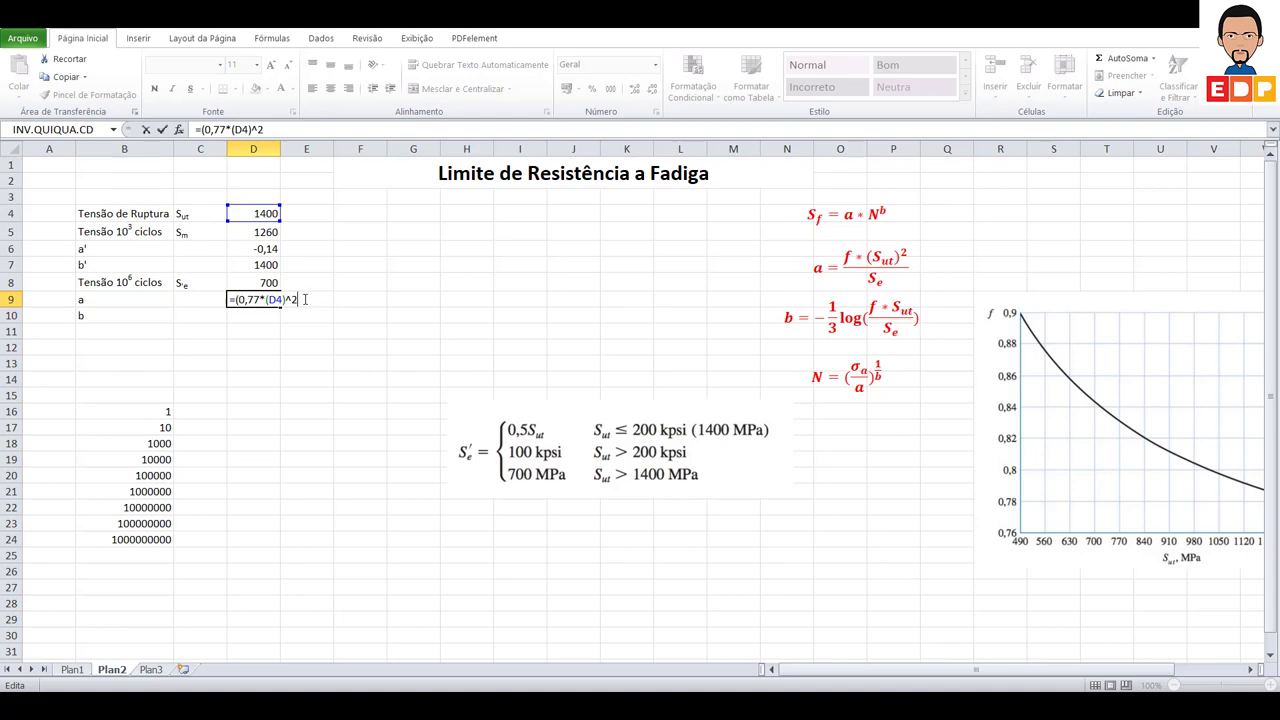
pyautogui.write(')')
pyautogui.write('/')
pyautogui.click(271, 283)
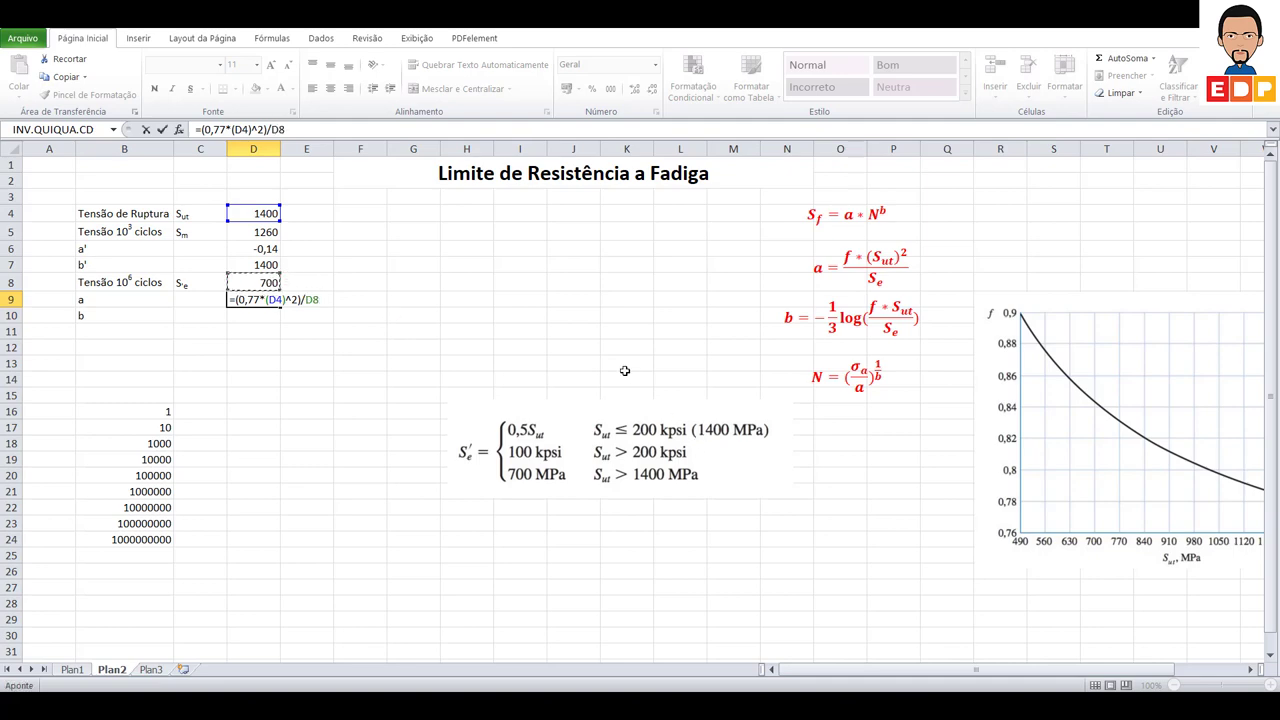
pyautogui.press('Return')
pyautogui.click(390, 392)
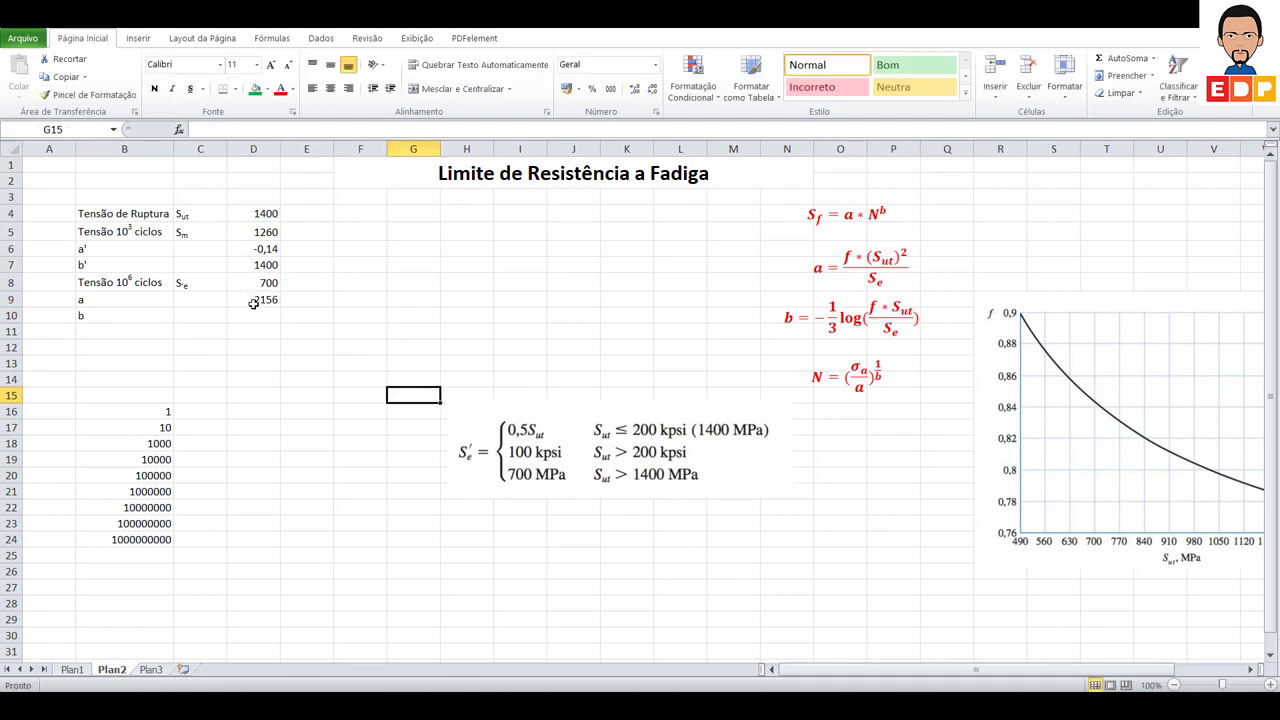
pyautogui.click(253, 300)
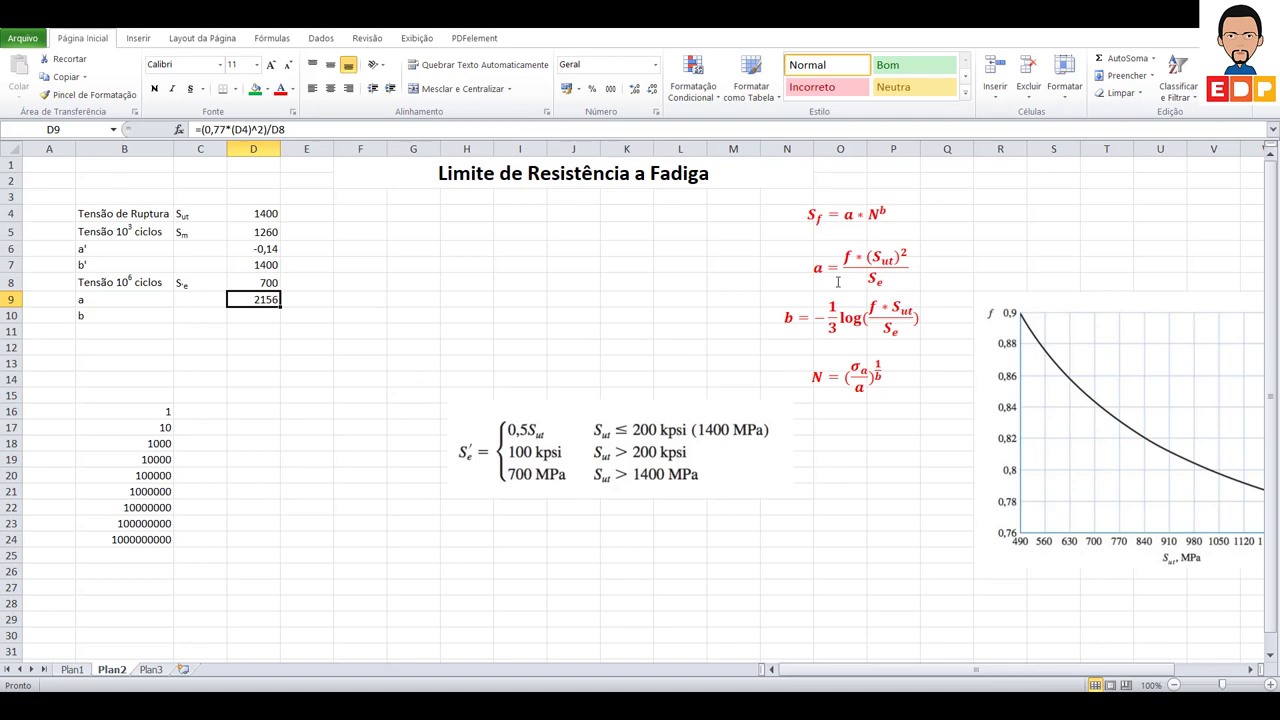
pyautogui.click(268, 315)
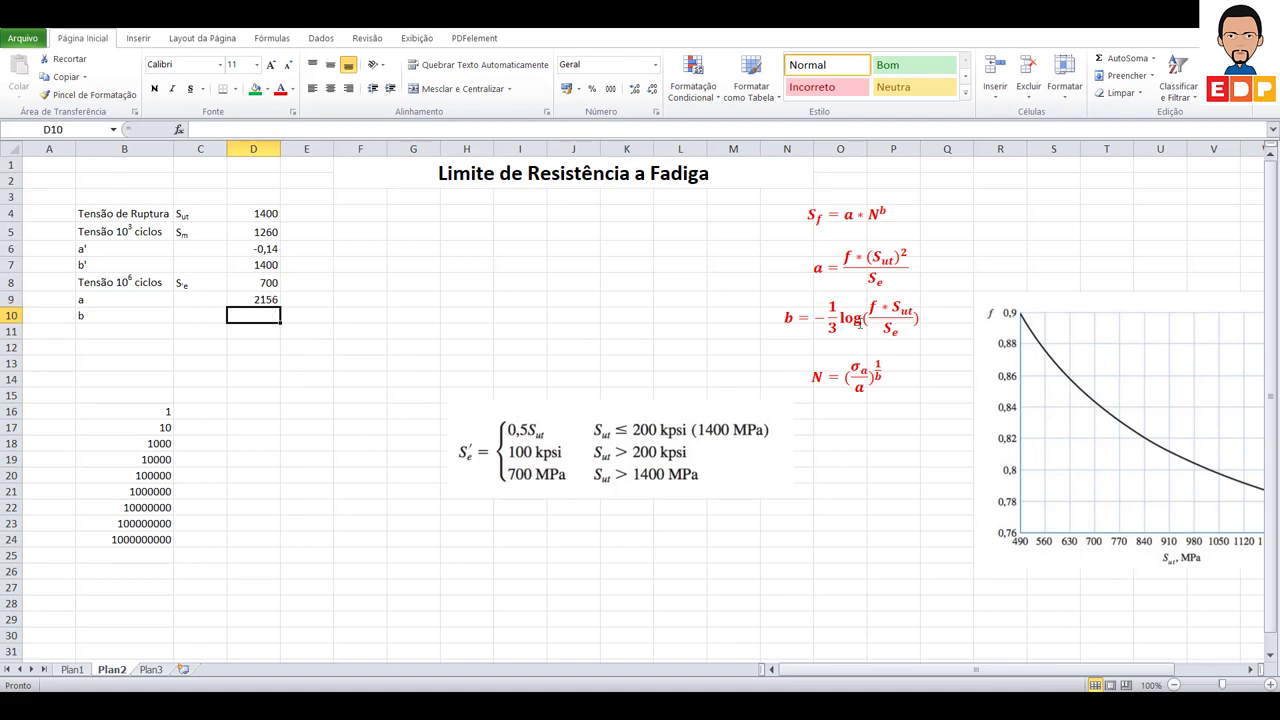
# Step: Enter exponent b in D10 as =(-1/3)*LOG((0,77*D4)/D8), giving -0,06251
pyautogui.write('=')
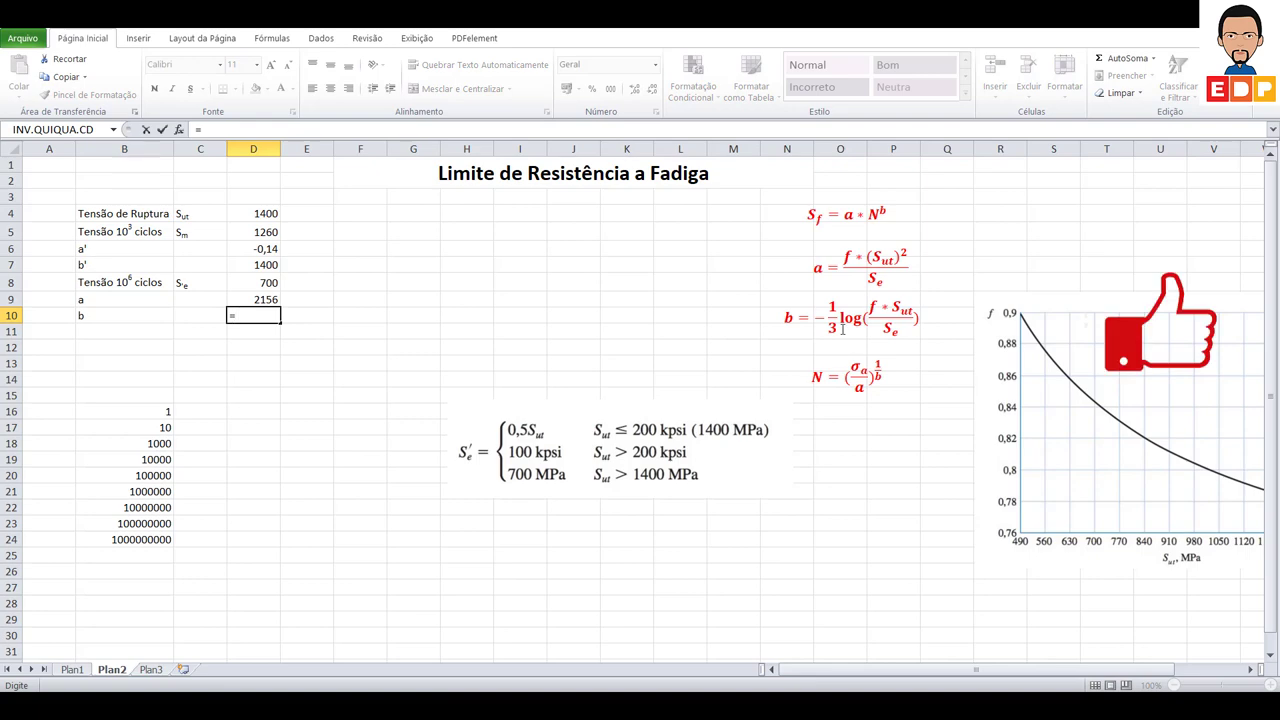
pyautogui.write('(-1')
pyautogui.write('/3)*')
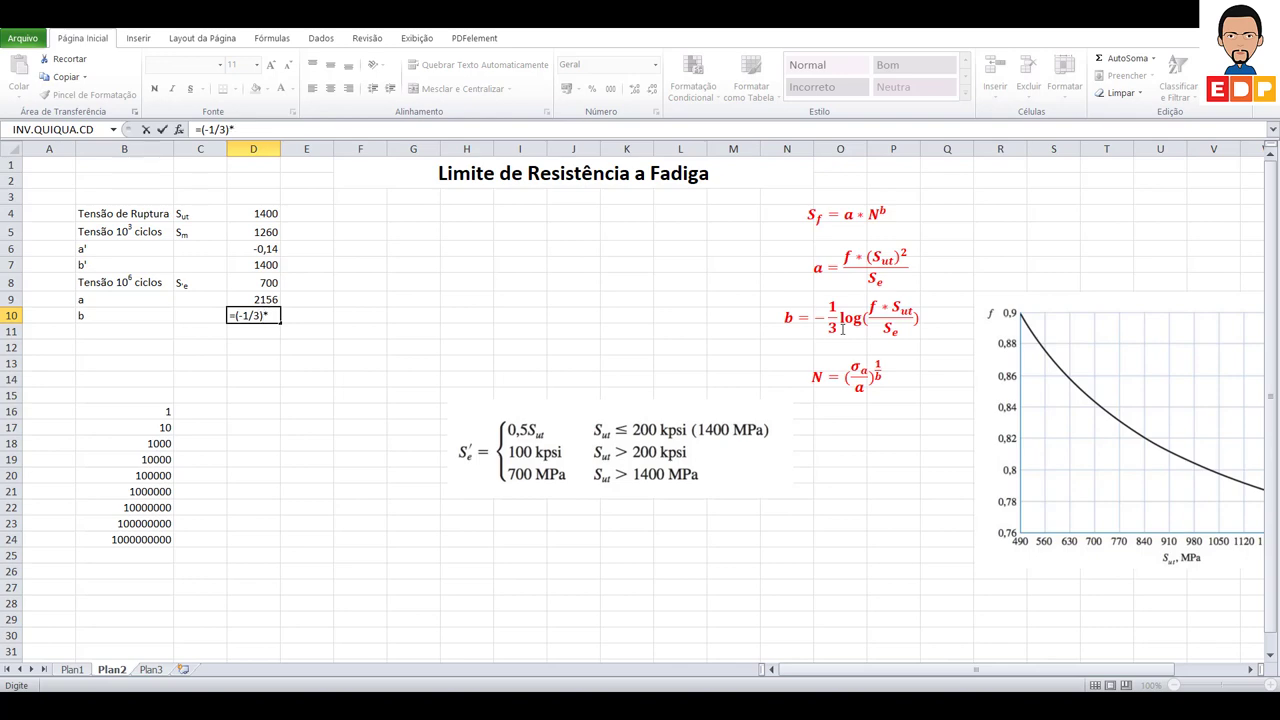
pyautogui.write('log(9')
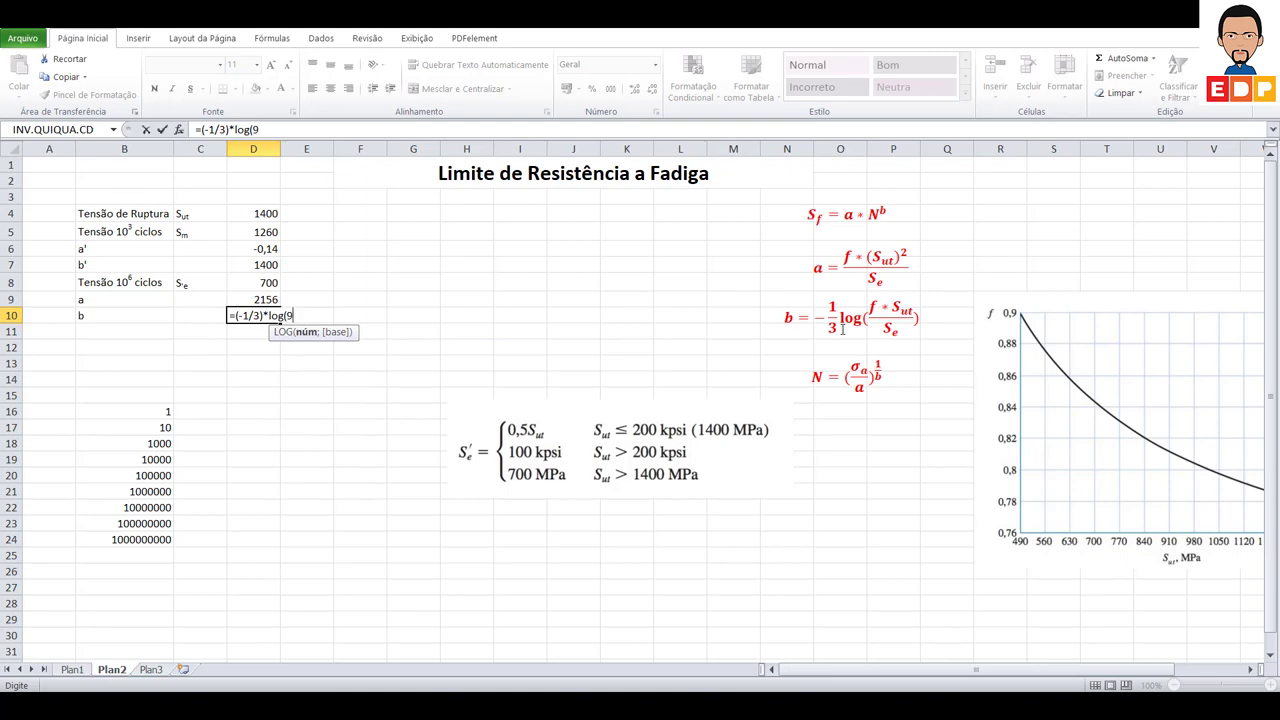
pyautogui.press('BackSpace')
pyautogui.write('(')
pyautogui.write('0,')
pyautogui.write('77*')
pyautogui.click(264, 214)
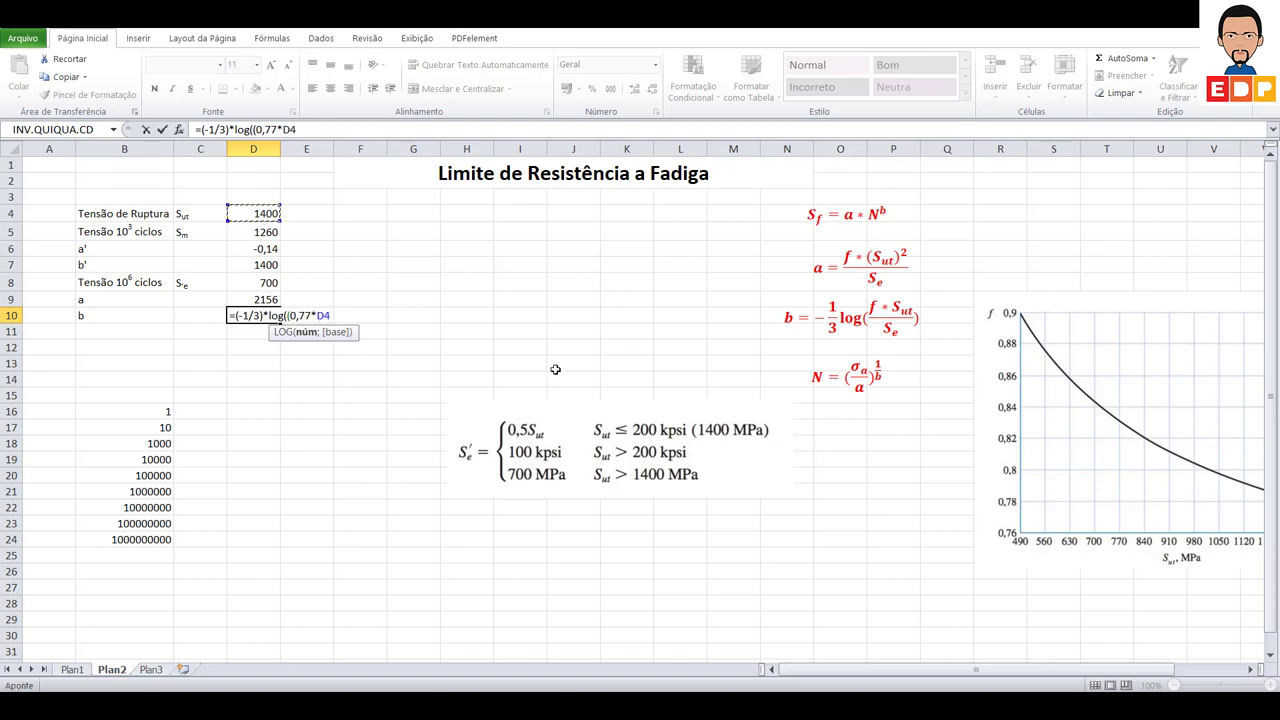
pyautogui.write(')/')
pyautogui.click(271, 284)
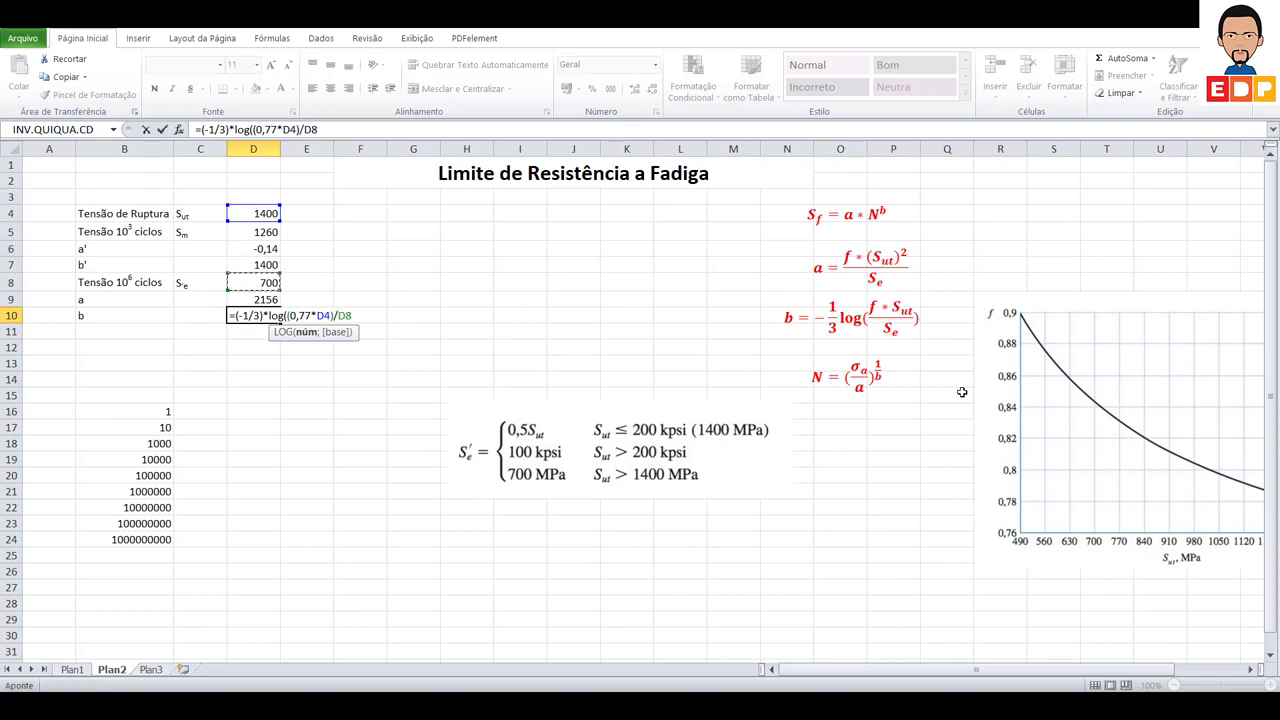
pyautogui.write(')')
pyautogui.press('Return')
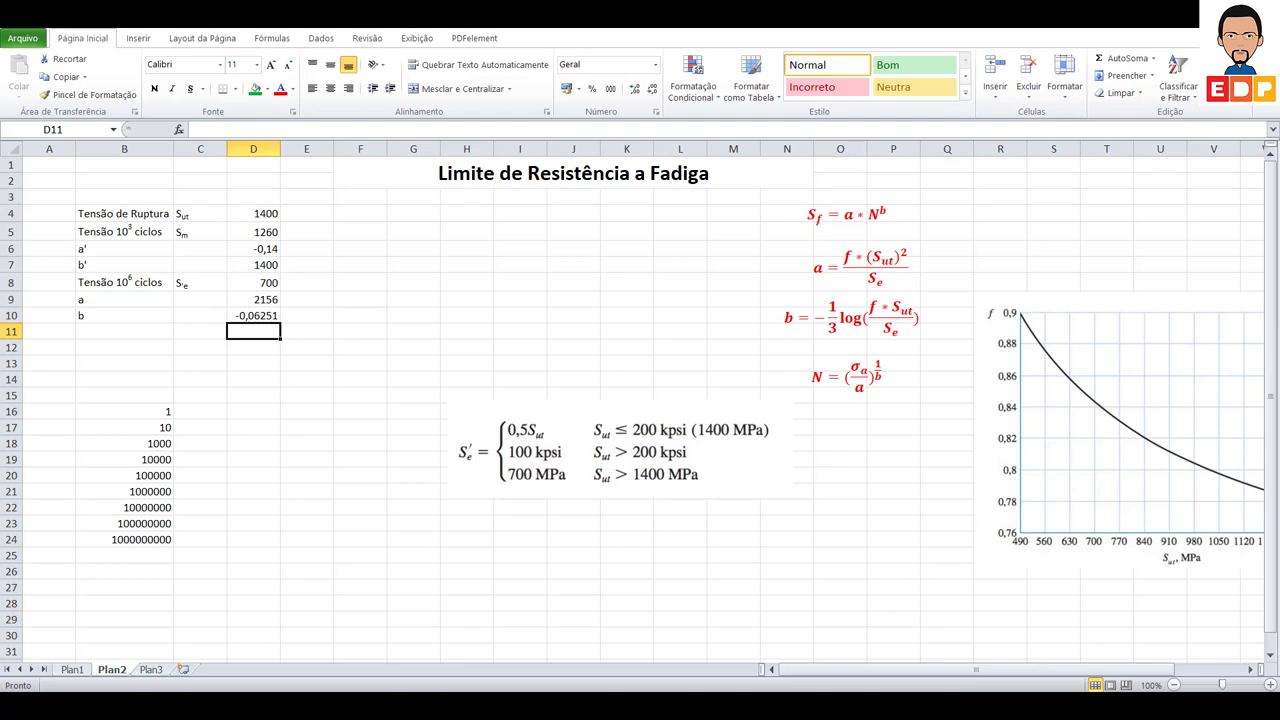
pyautogui.click(268, 315)
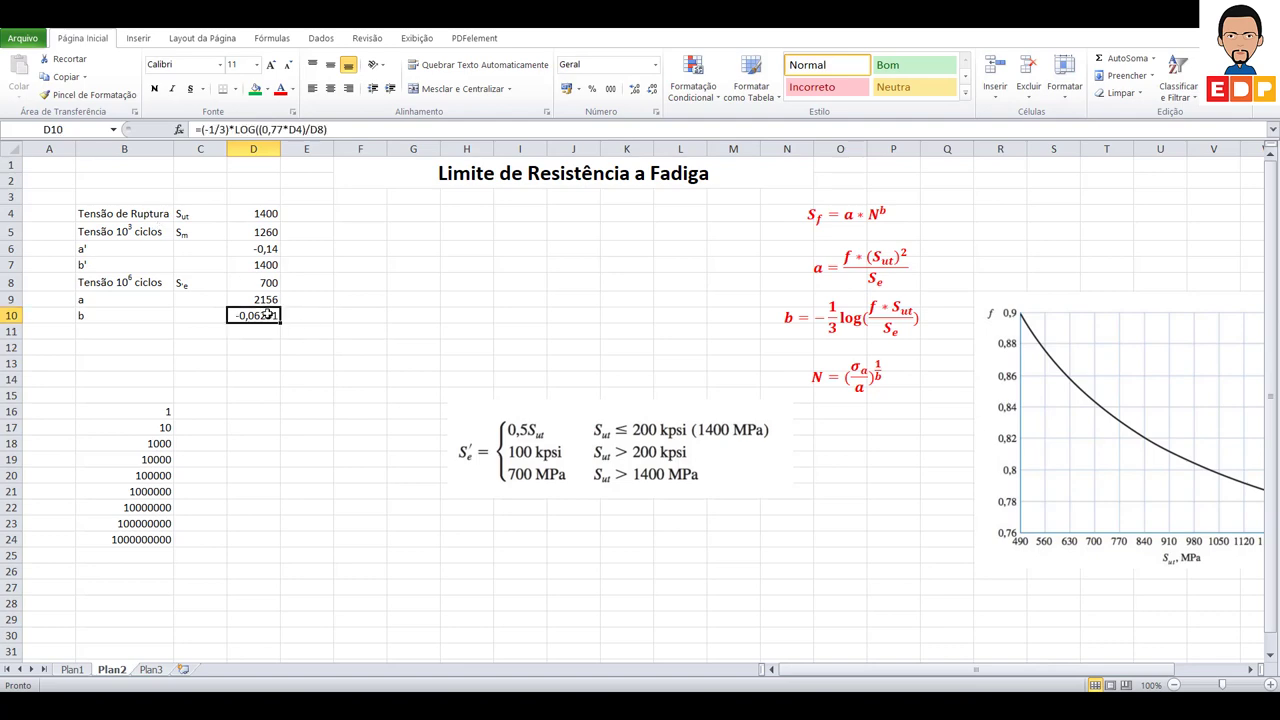
pyautogui.click(140, 332)
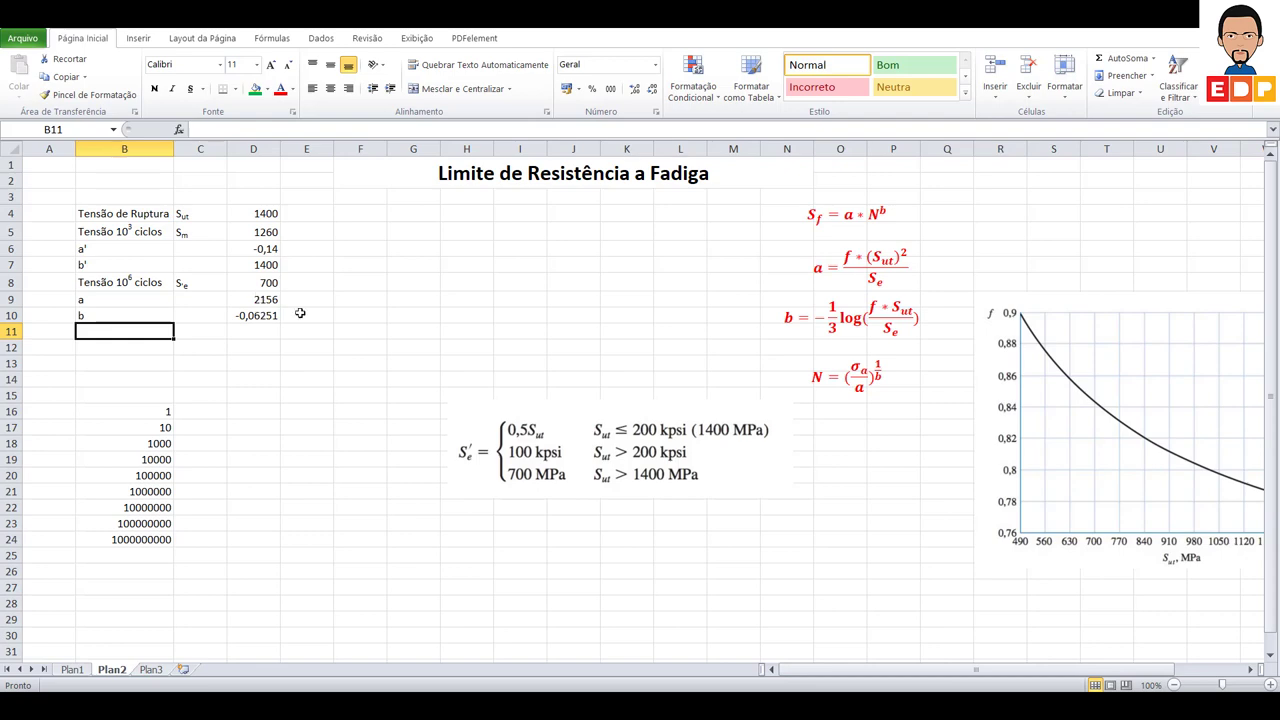
# Step: Select then deselect the Sf equation box, and pick cell B15 for the header
pyautogui.click(832, 231)
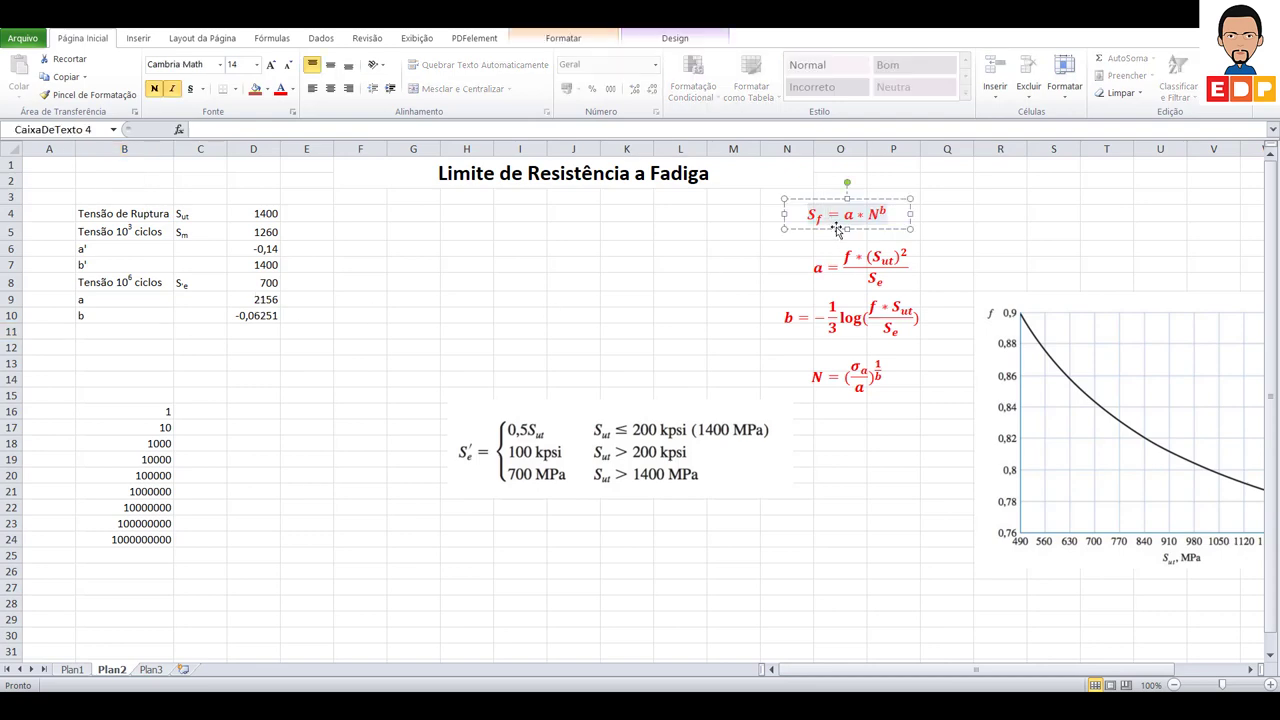
pyautogui.click(836, 228)
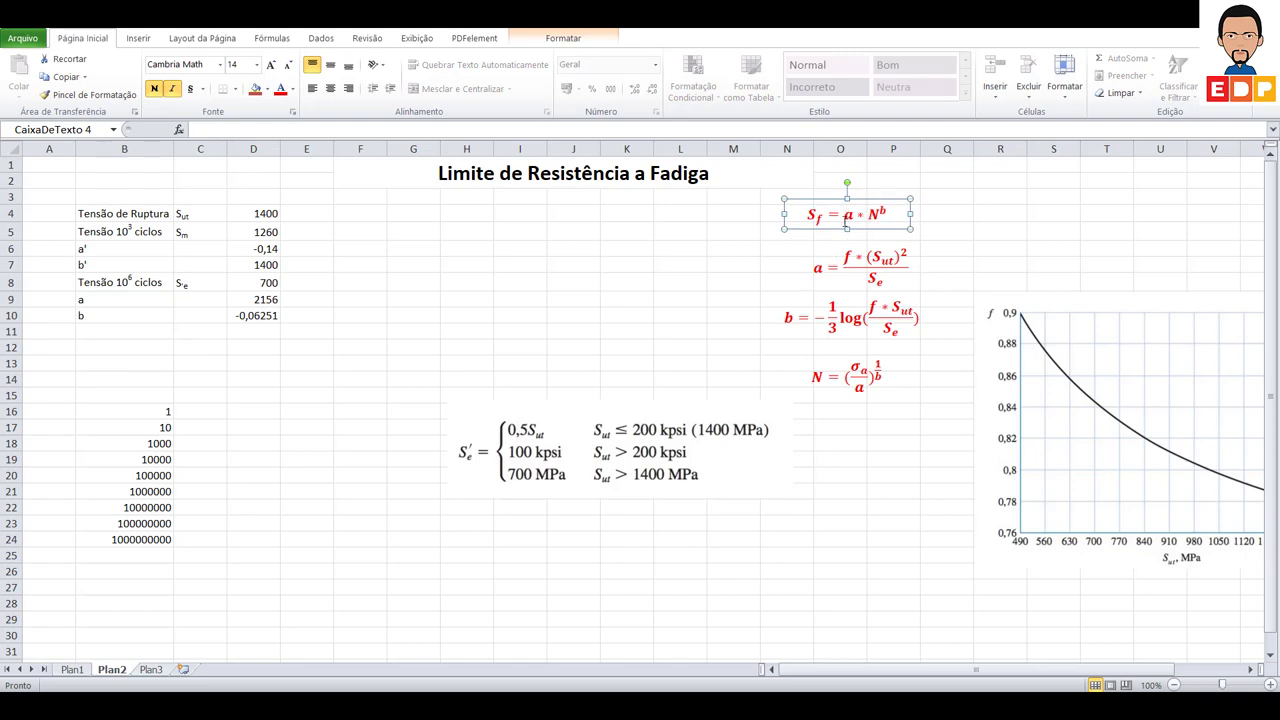
pyautogui.click(354, 368)
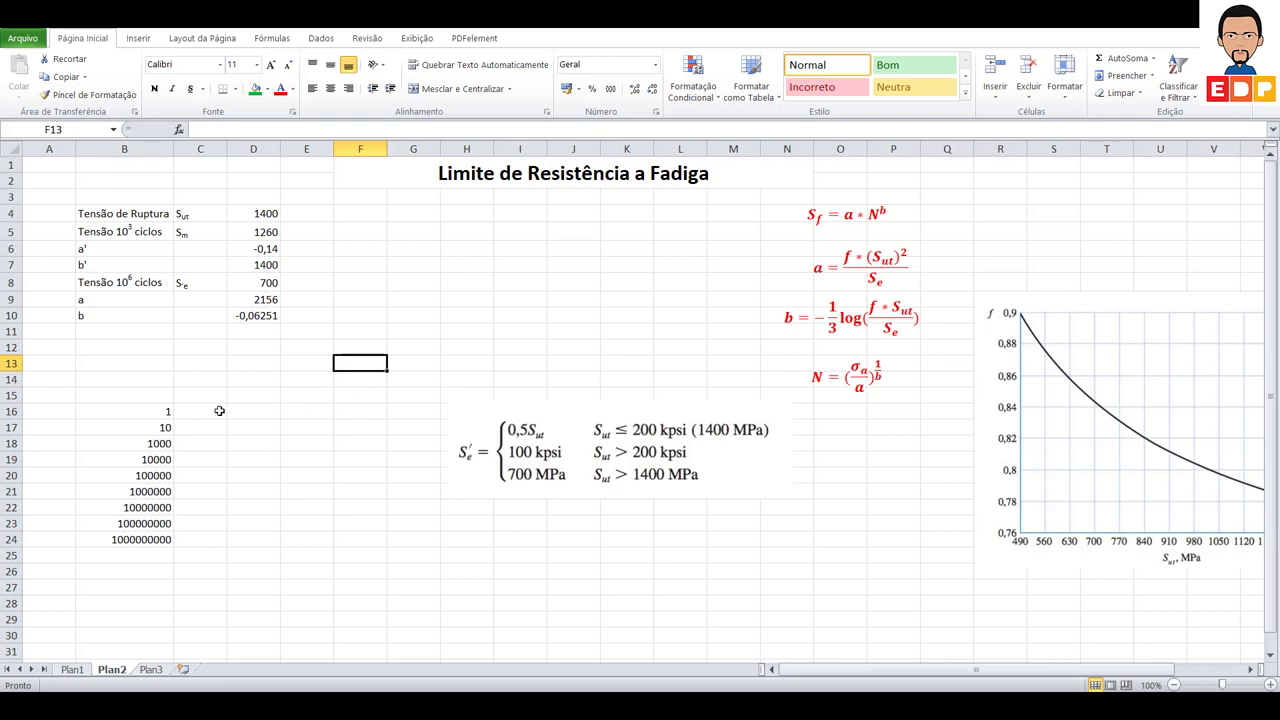
pyautogui.click(154, 397)
# Step: Enter the header N in B15 and link C16 to D4, showing 1400
pyautogui.write('N')
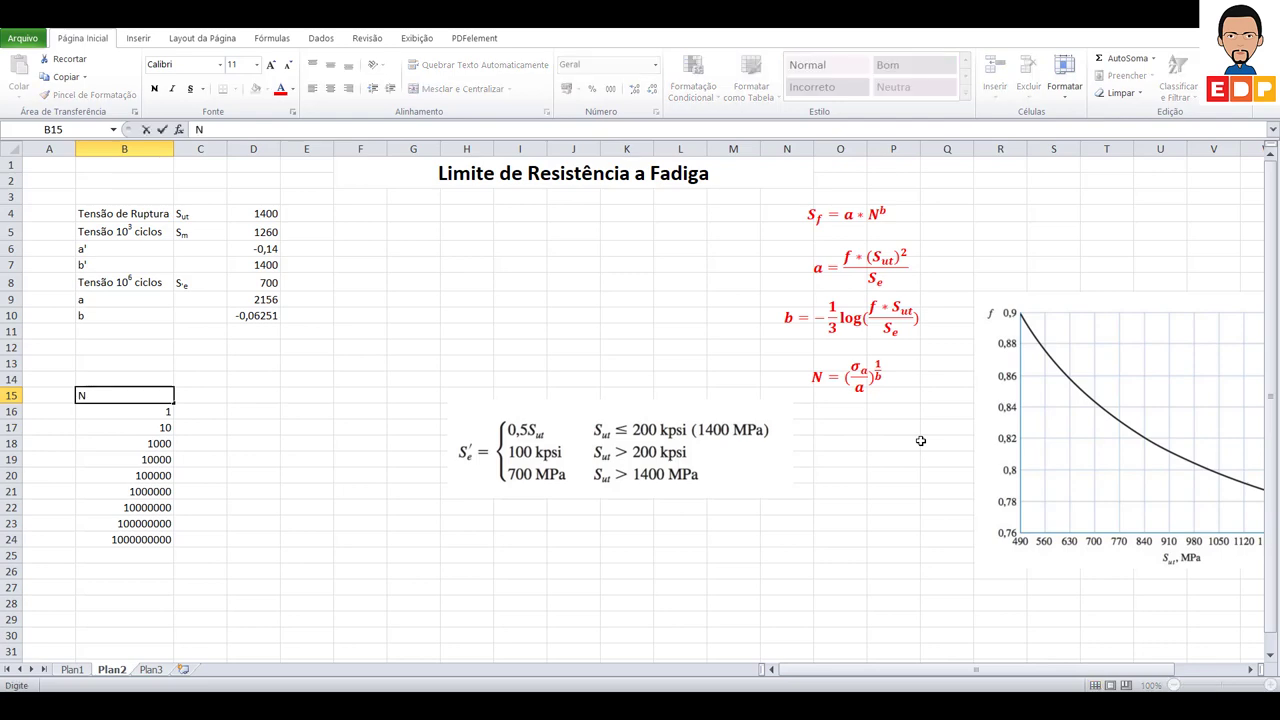
pyautogui.press('Return')
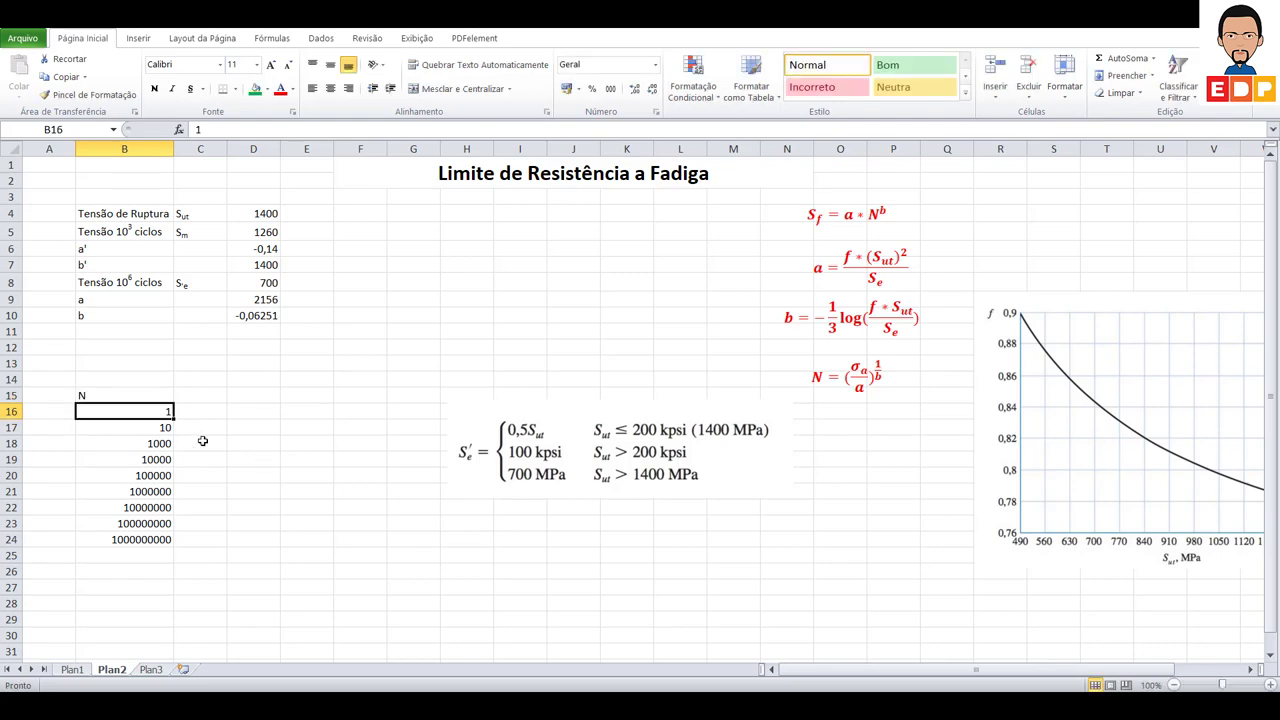
pyautogui.click(216, 414)
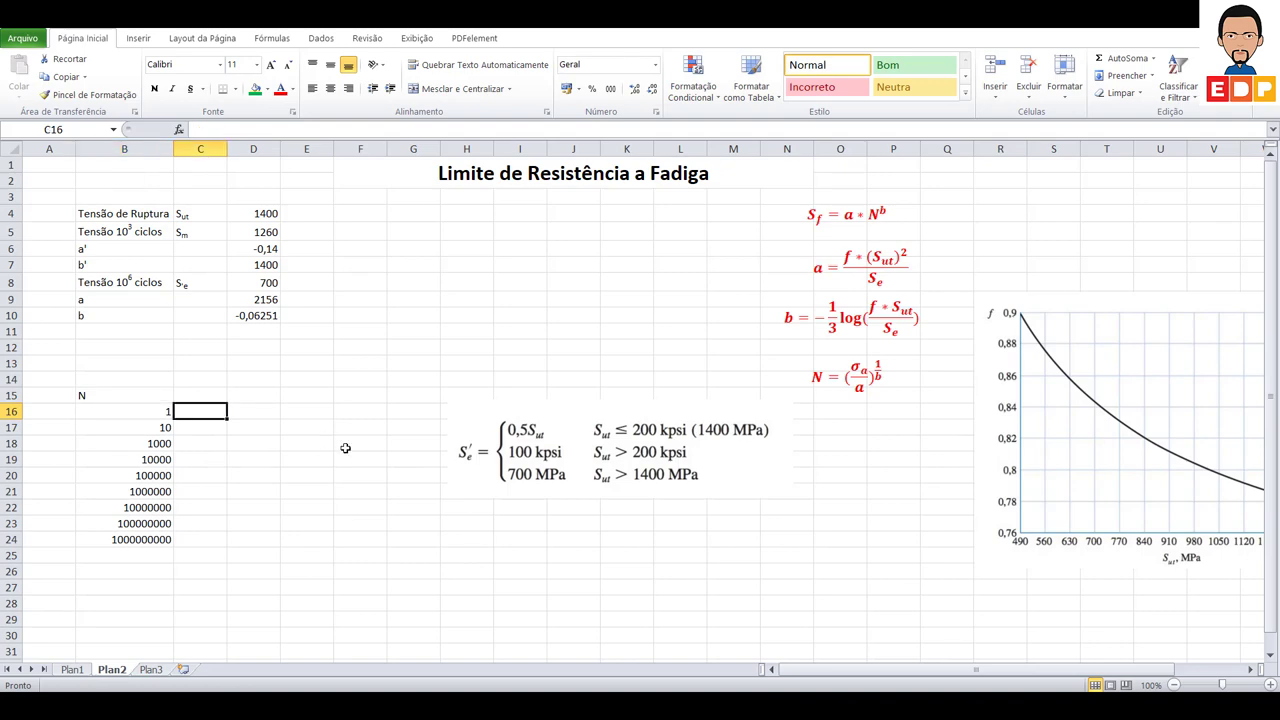
pyautogui.write('=')
pyautogui.click(258, 214)
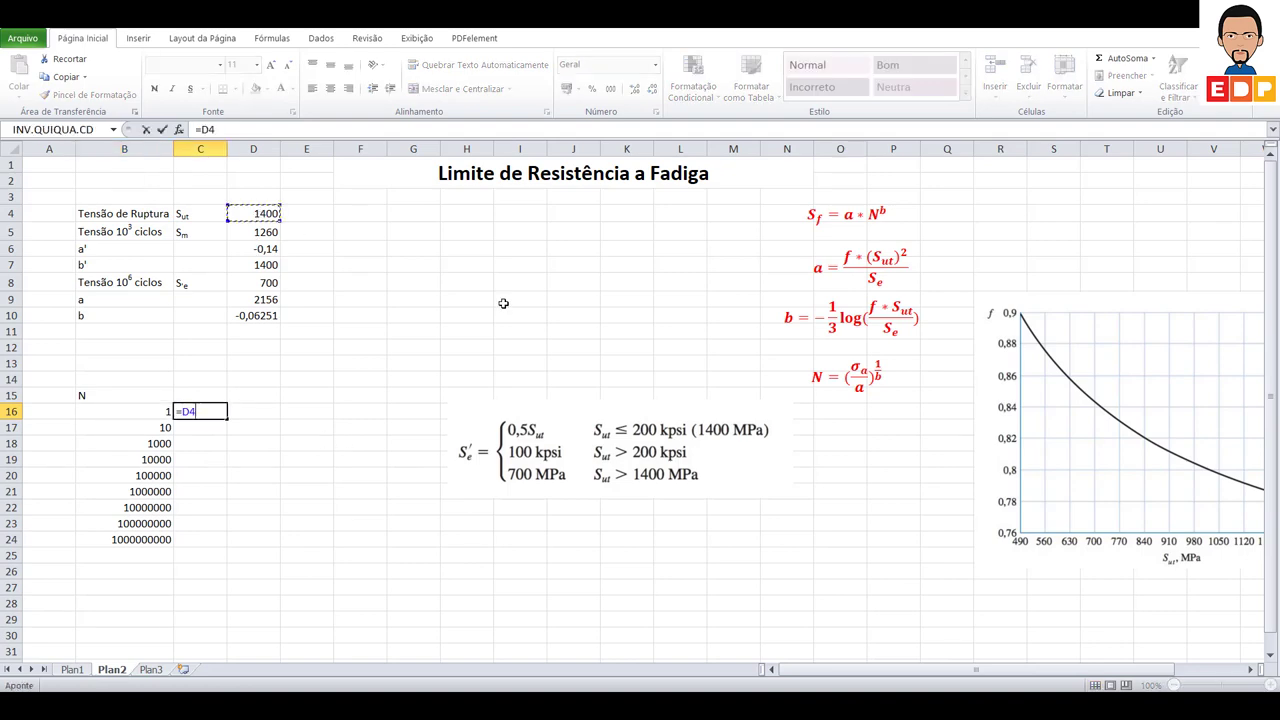
pyautogui.press('Return')
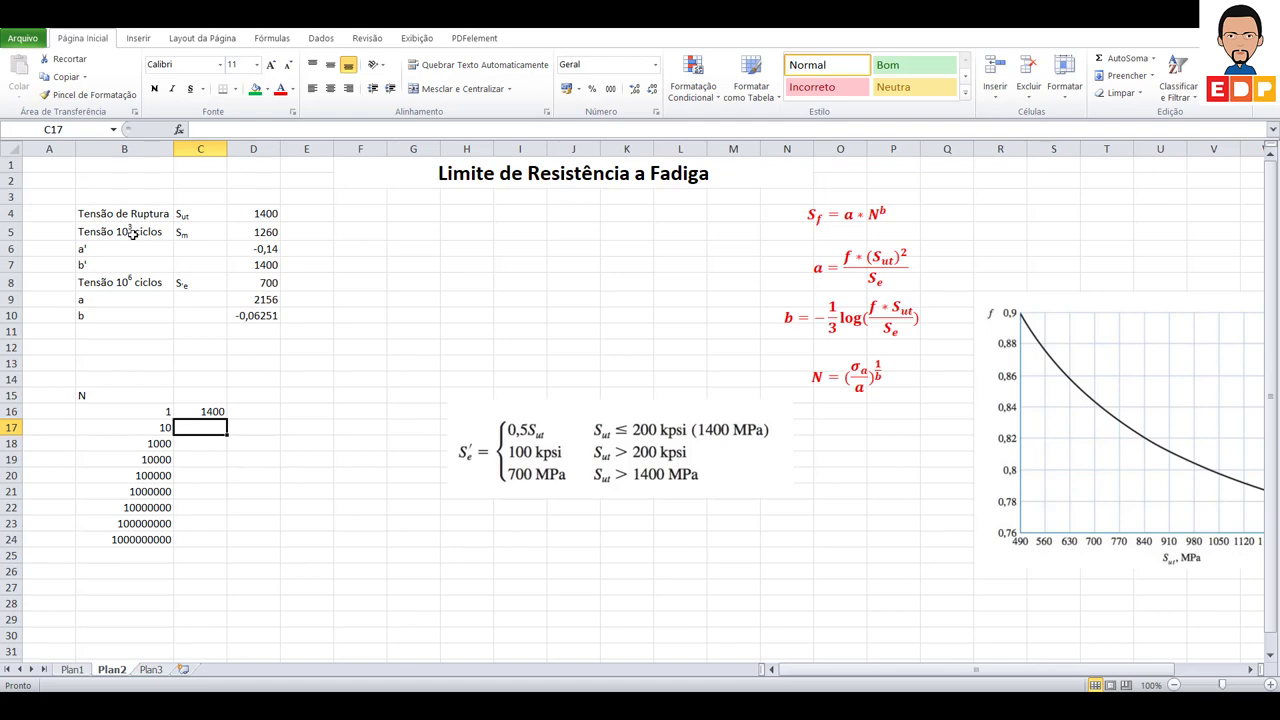
# Step: Link the 1000-cycle stress in C18 to D5, showing 1260
pyautogui.click(198, 443)
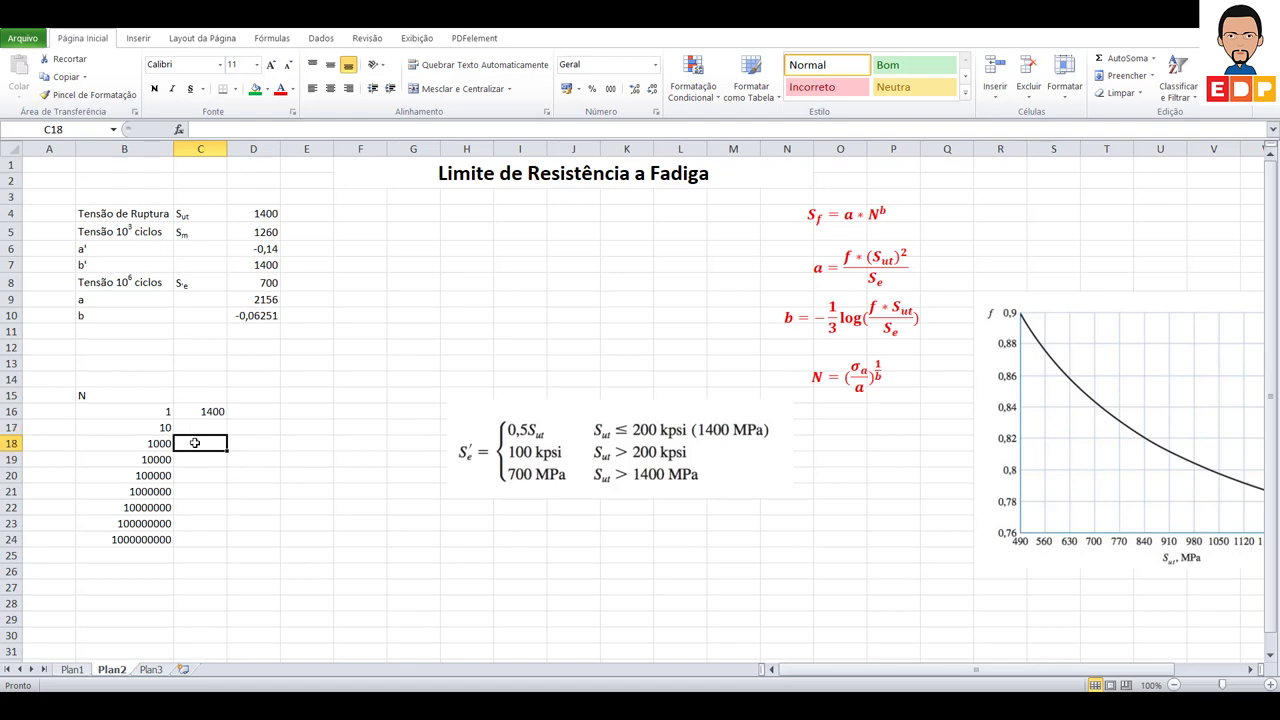
pyautogui.write('=')
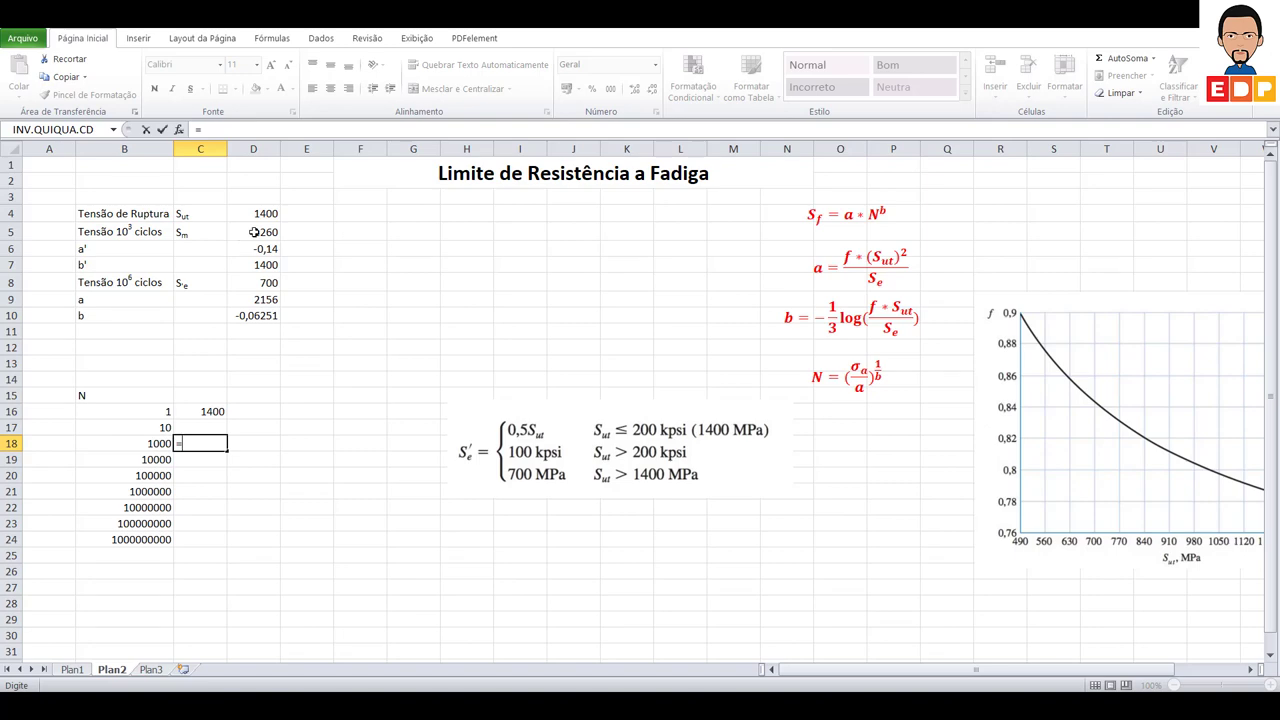
pyautogui.click(250, 232)
pyautogui.press('Return')
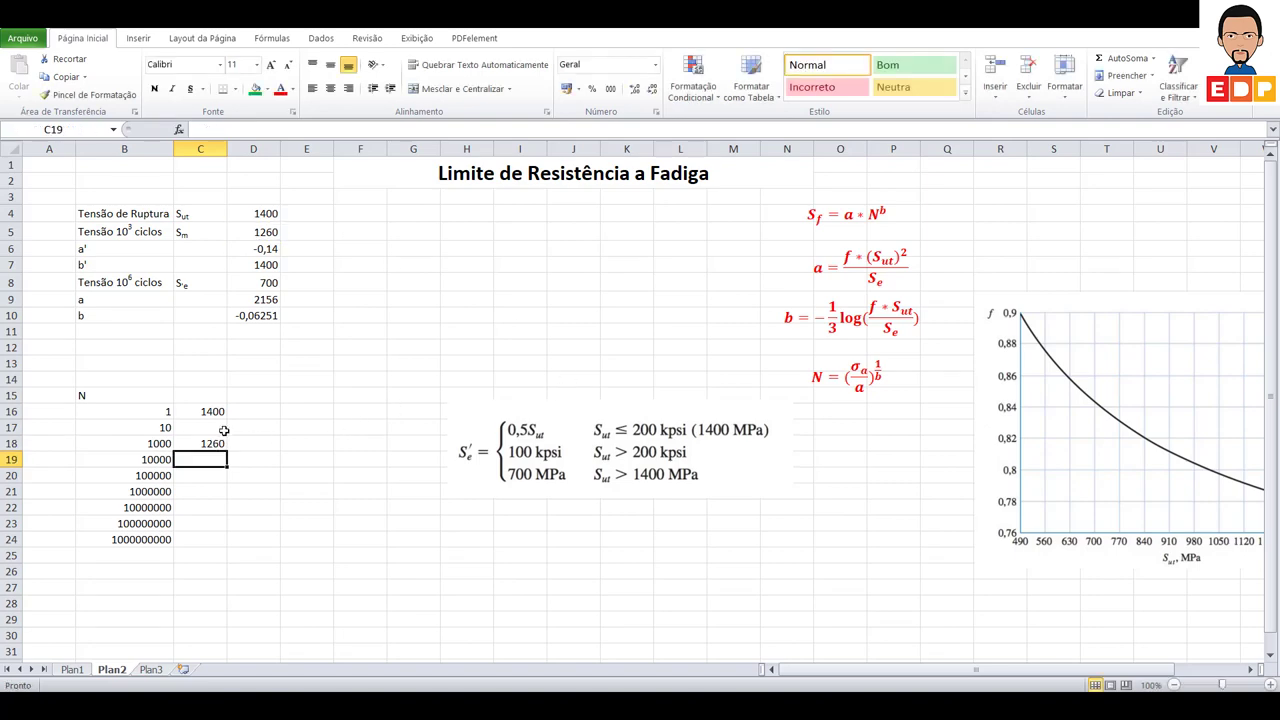
pyautogui.click(218, 428)
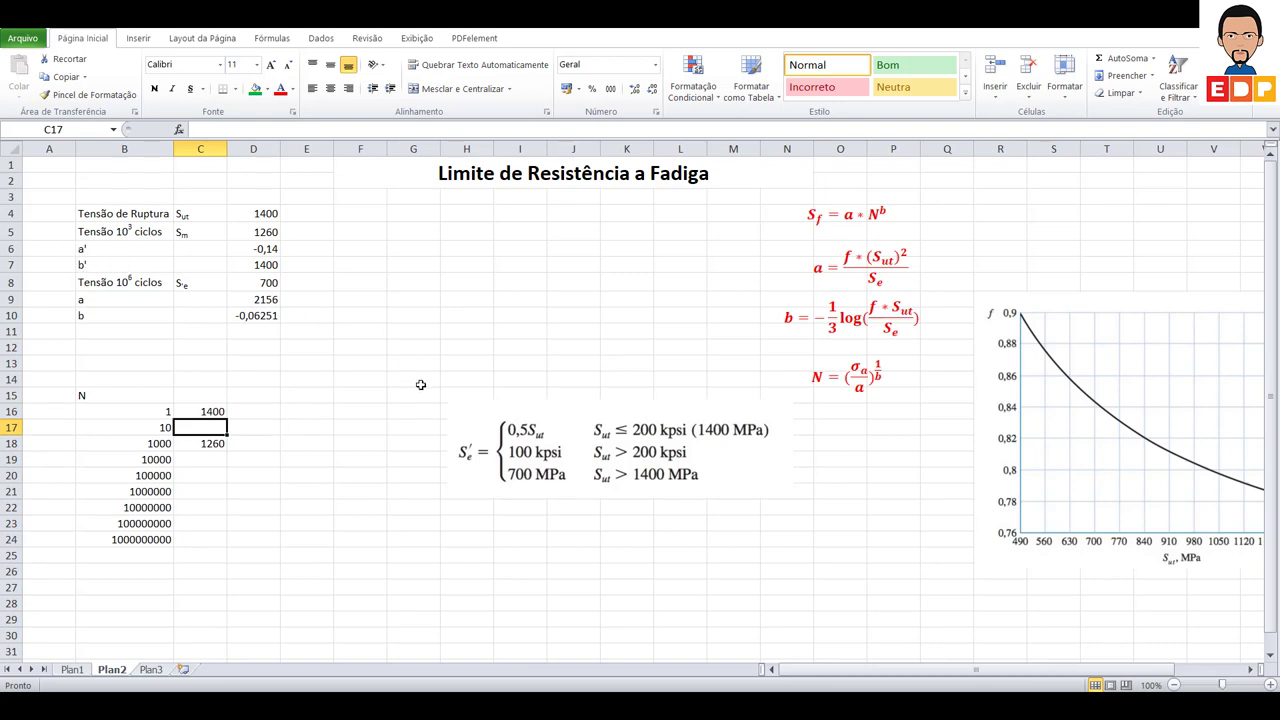
# Step: Enter the 10-cycle stress in C17 as =(D6*B17)+D7, giving 1398,6
pyautogui.write('=')
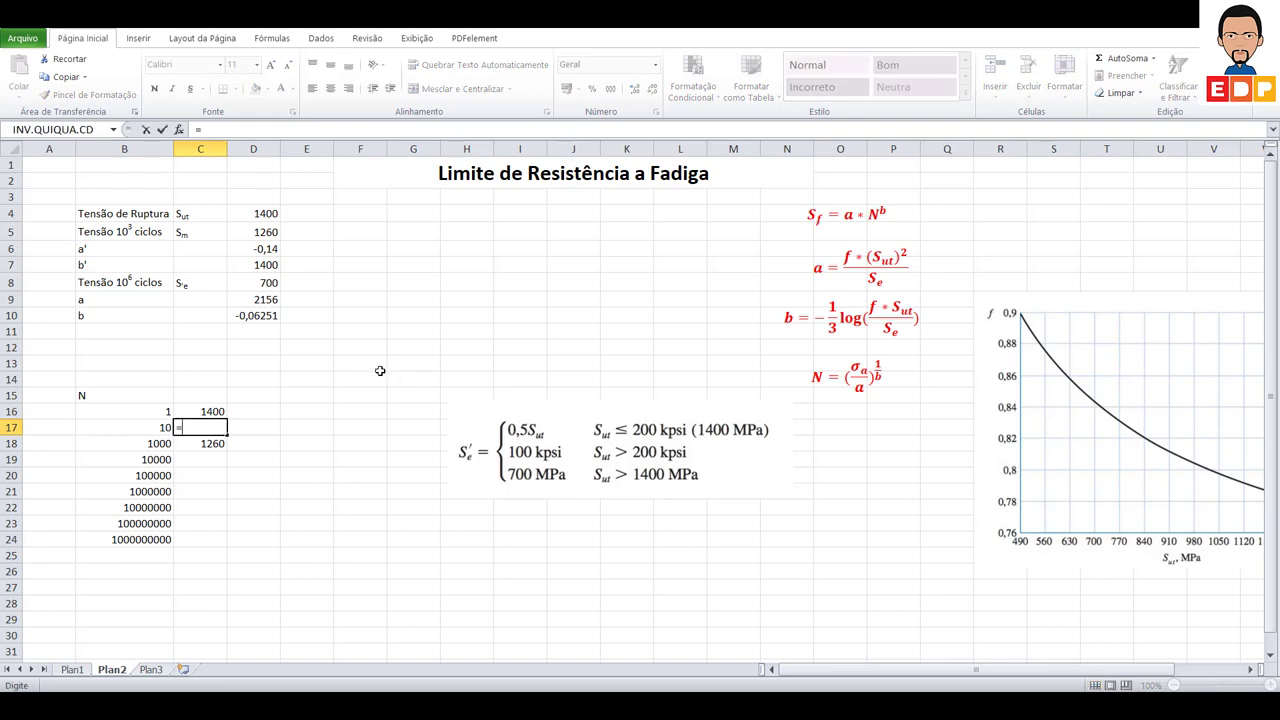
pyautogui.click(270, 248)
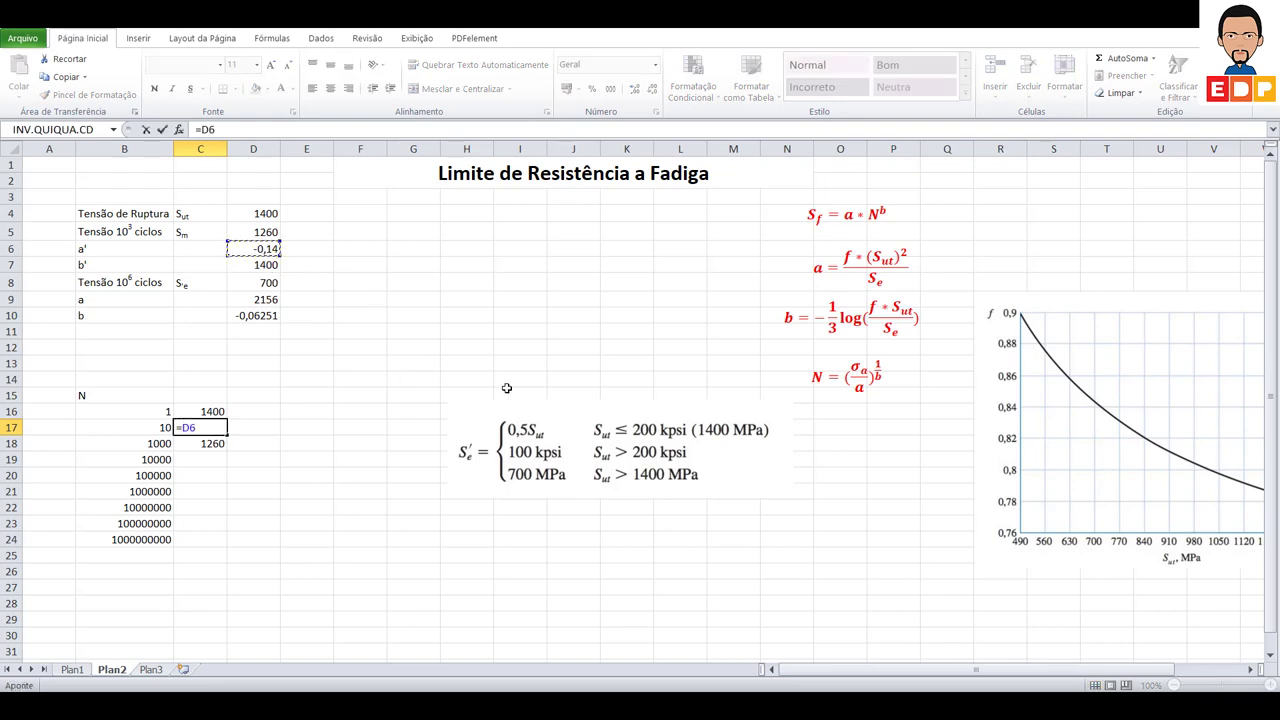
pyautogui.write('*')
pyautogui.click(158, 426)
pyautogui.write(')')
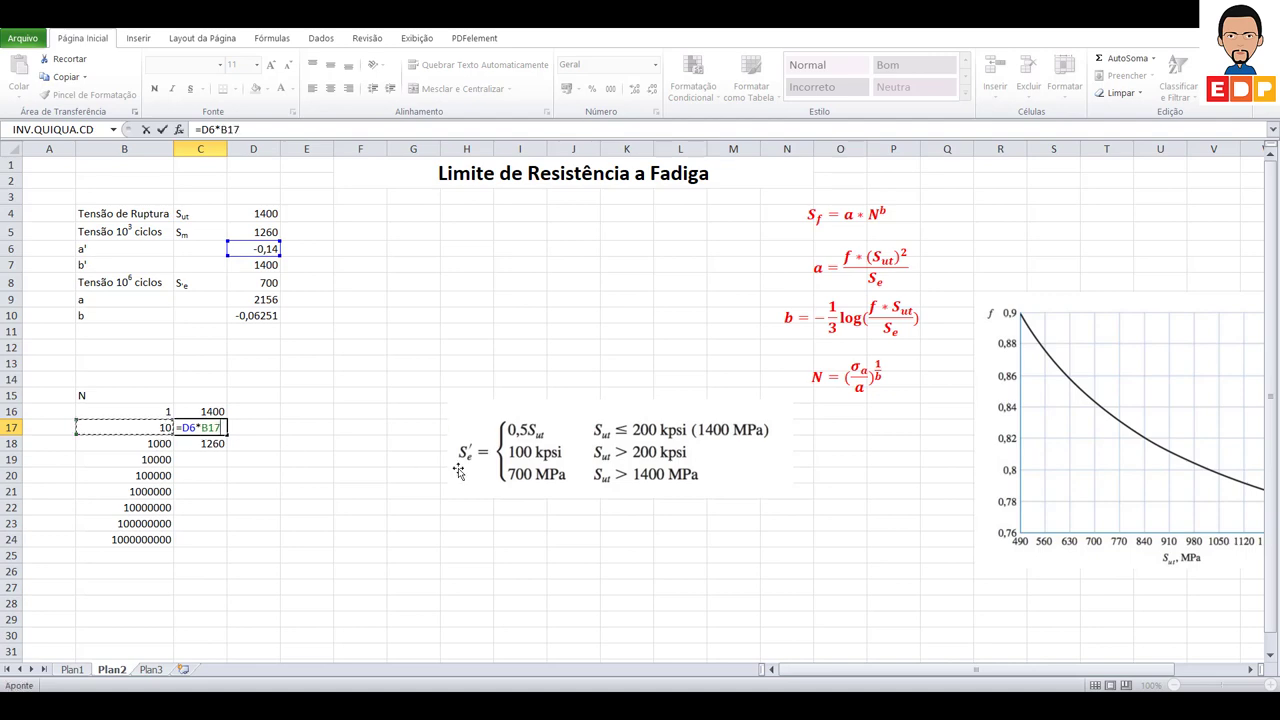
pyautogui.click(184, 427)
pyautogui.write('(')
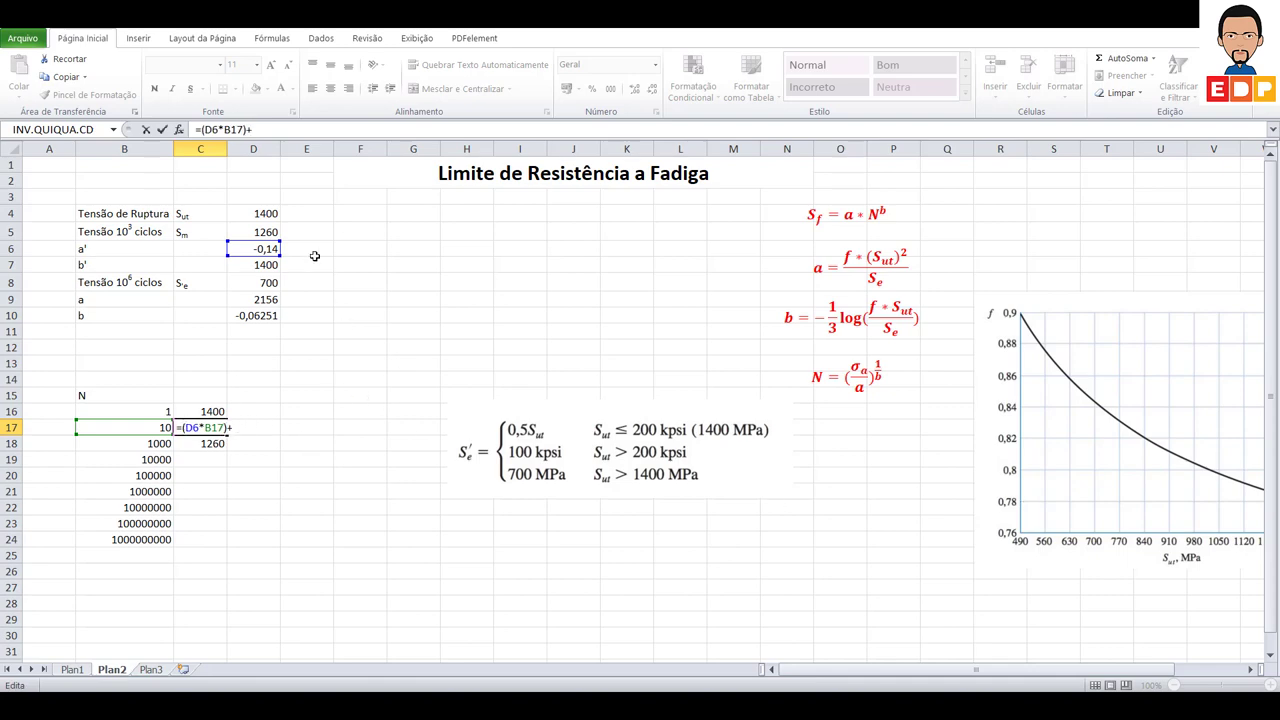
pyautogui.click(276, 268)
pyautogui.press('Return')
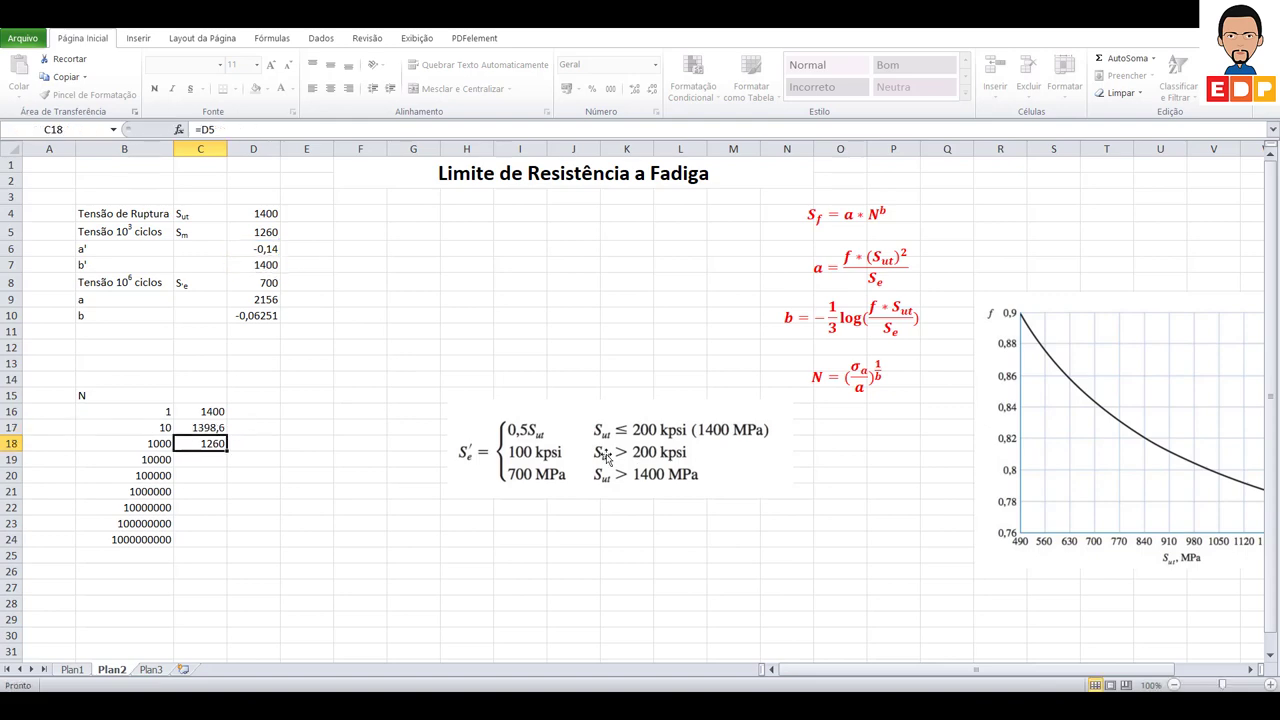
# Step: Check the C17 and C18 stress formulas, with C18 showing 1260 from D5
pyautogui.click(200, 510)
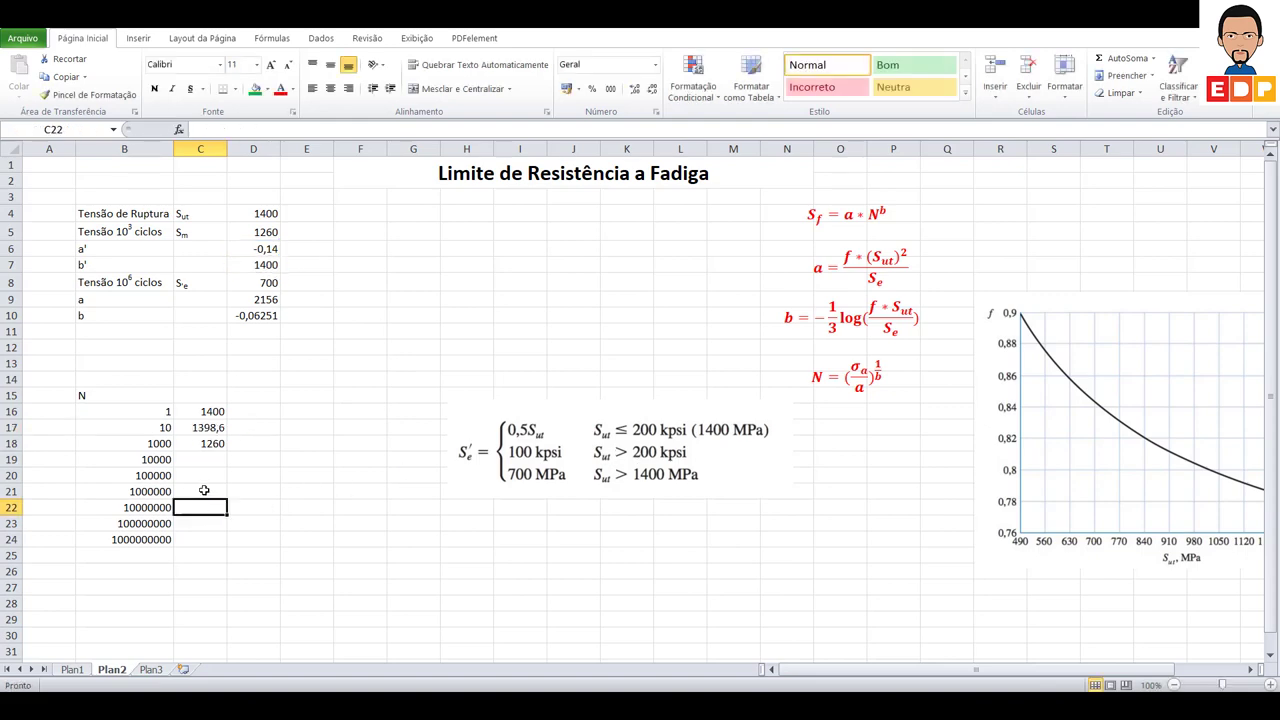
pyautogui.click(215, 428)
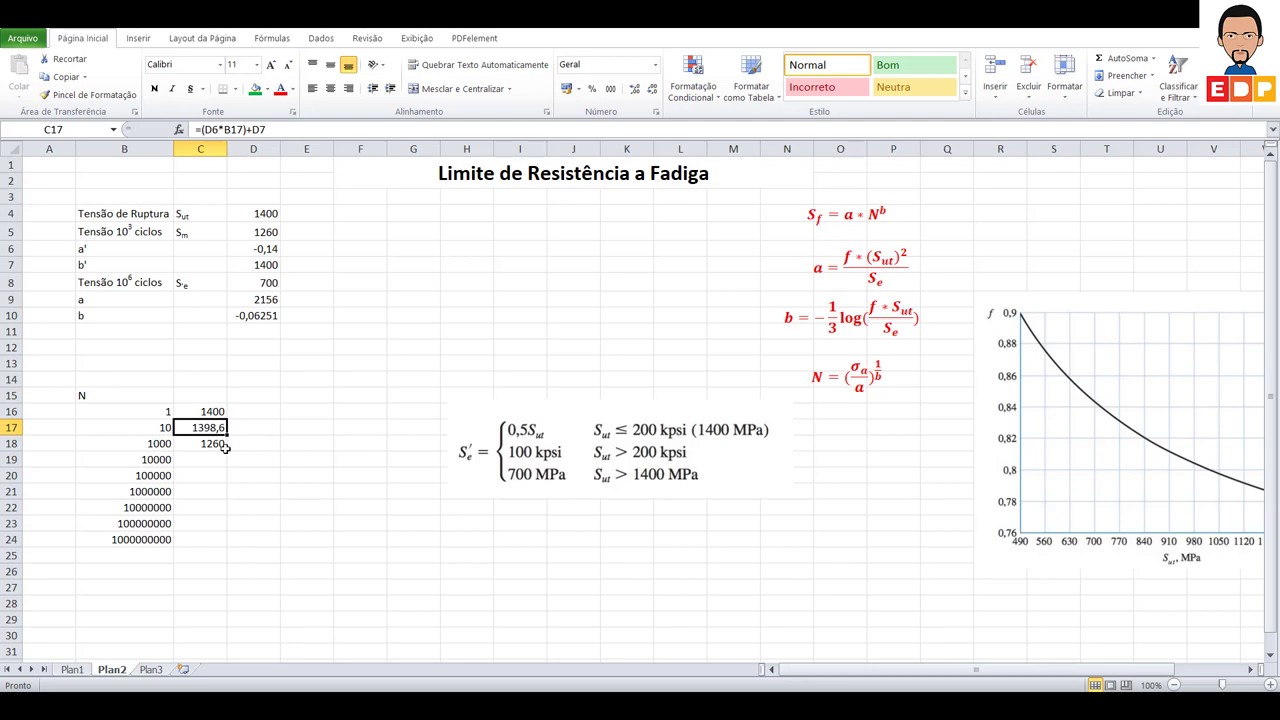
pyautogui.click(198, 447)
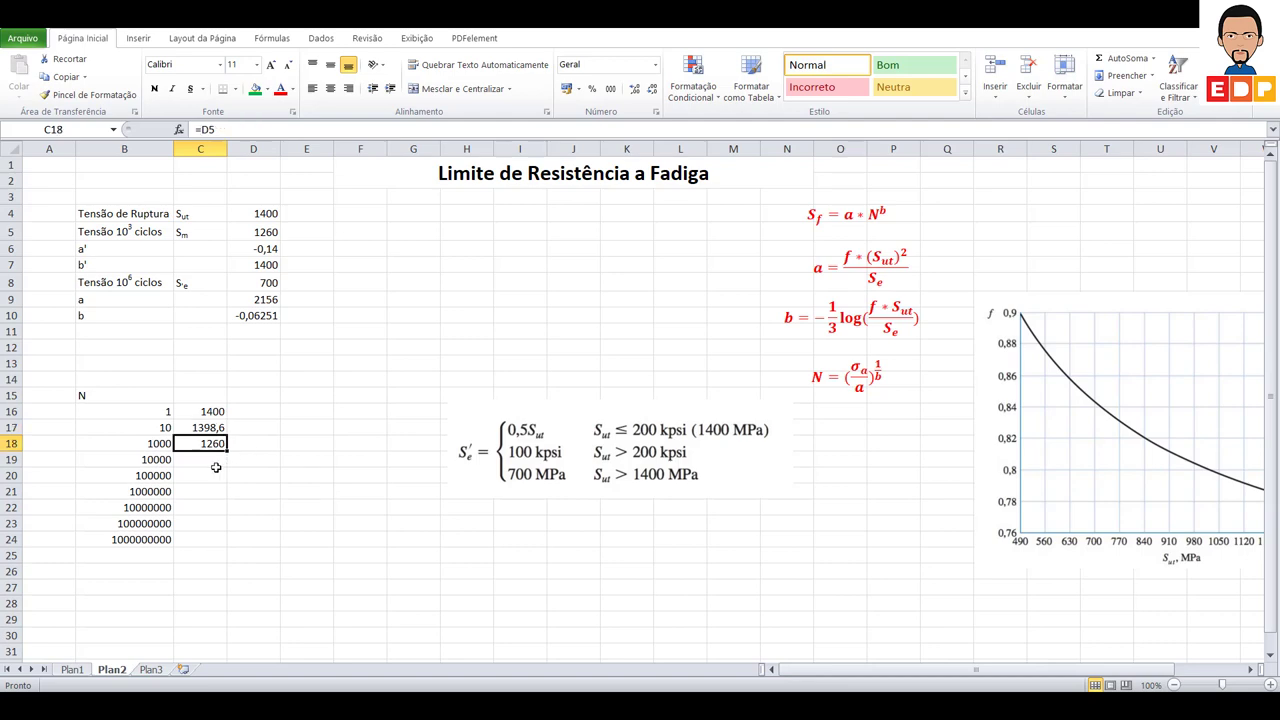
pyautogui.click(206, 460)
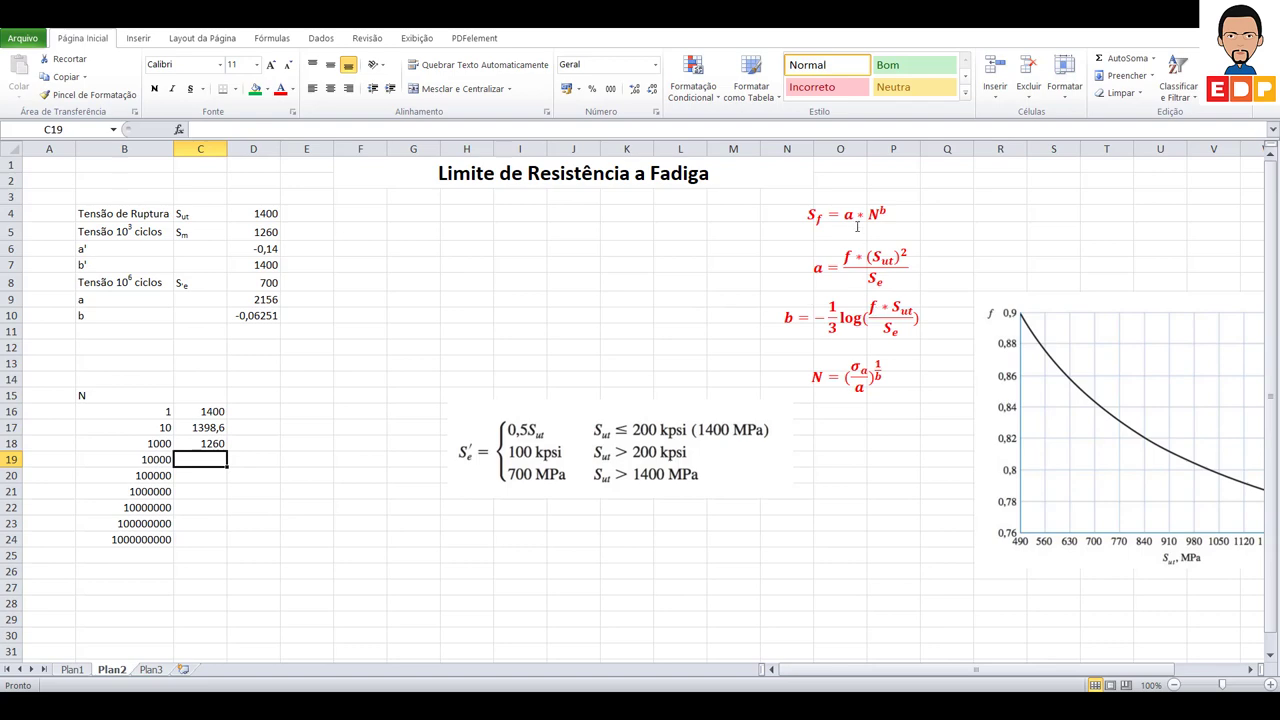
# Step: Enter the 10000-cycle stress in C19 as a·N^b, =D9*(B19)^D10
pyautogui.write('=')
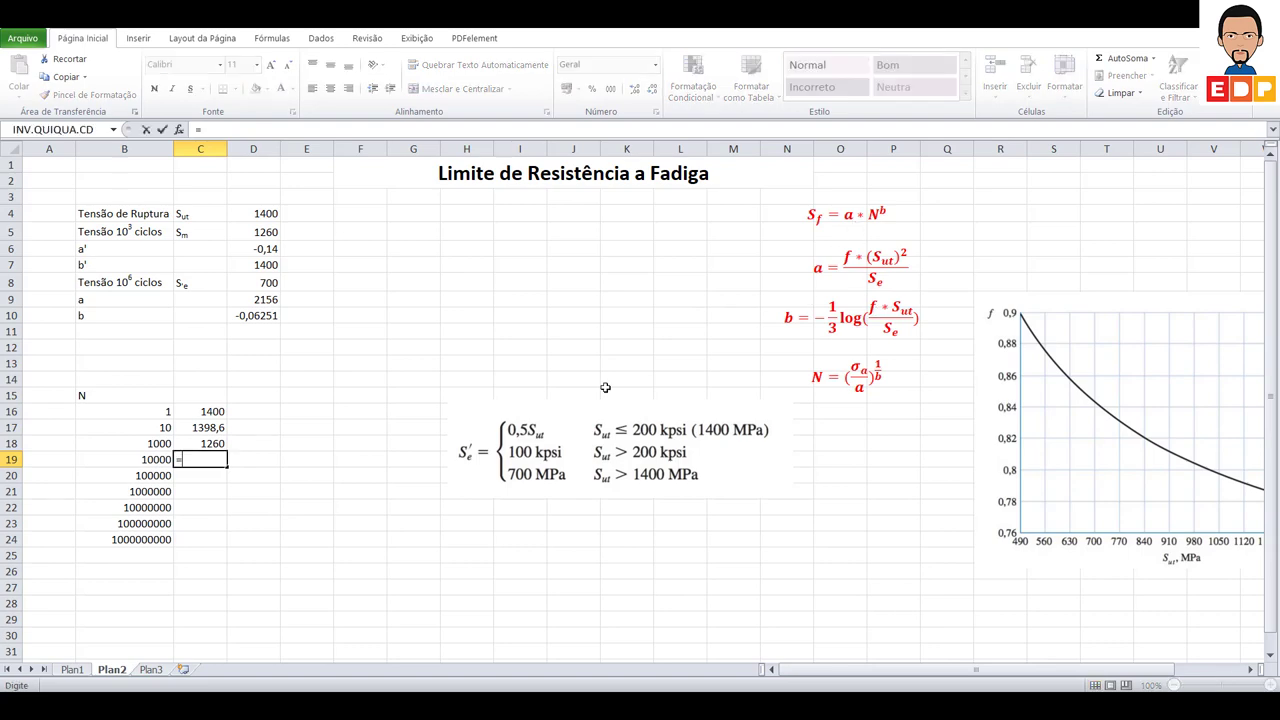
pyautogui.click(261, 299)
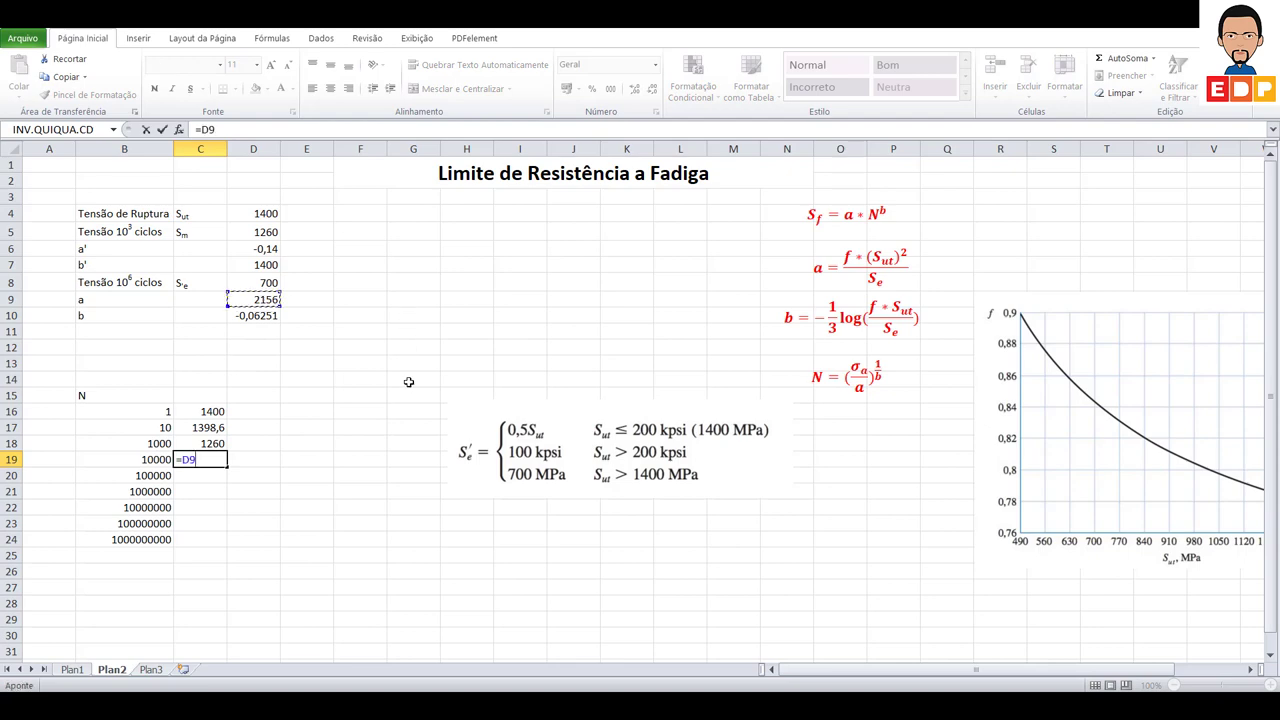
pyautogui.write('*')
pyautogui.click(137, 460)
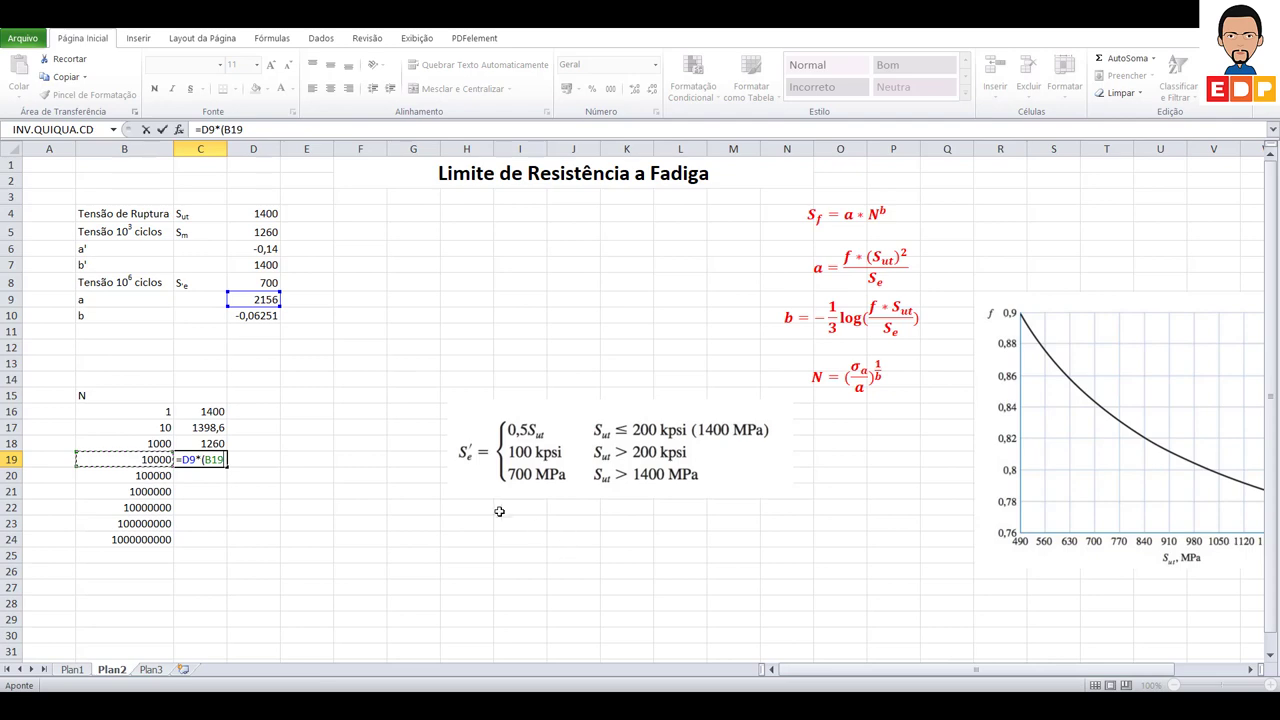
pyautogui.write(')')
pyautogui.click(263, 316)
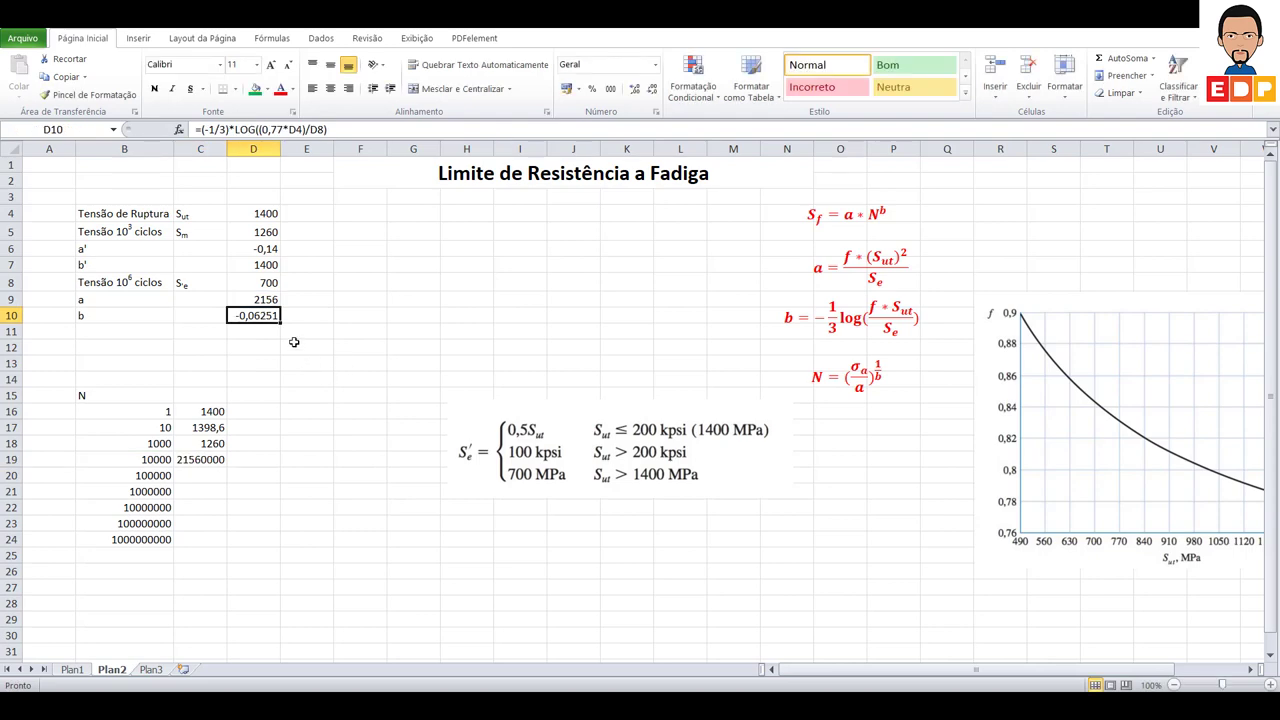
pyautogui.click(203, 459)
pyautogui.doubleClick(203, 459)
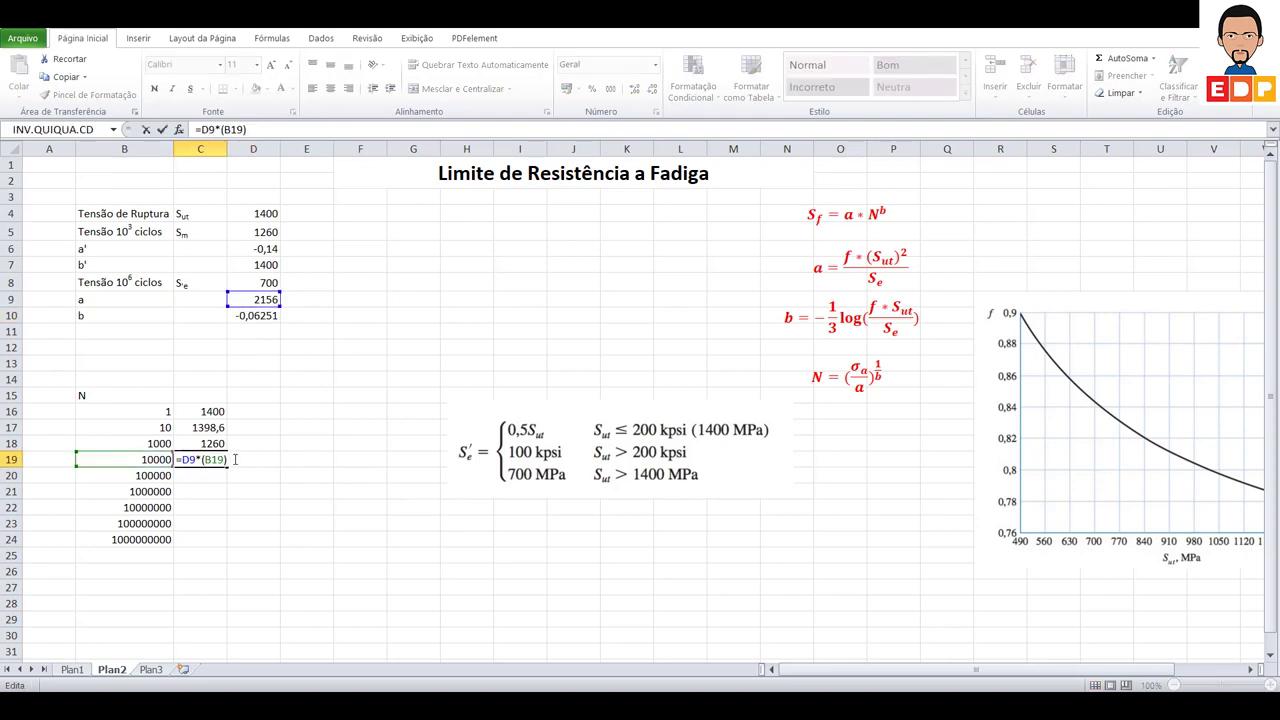
pyautogui.write('^^')
pyautogui.click(266, 318)
pyautogui.press('Return')
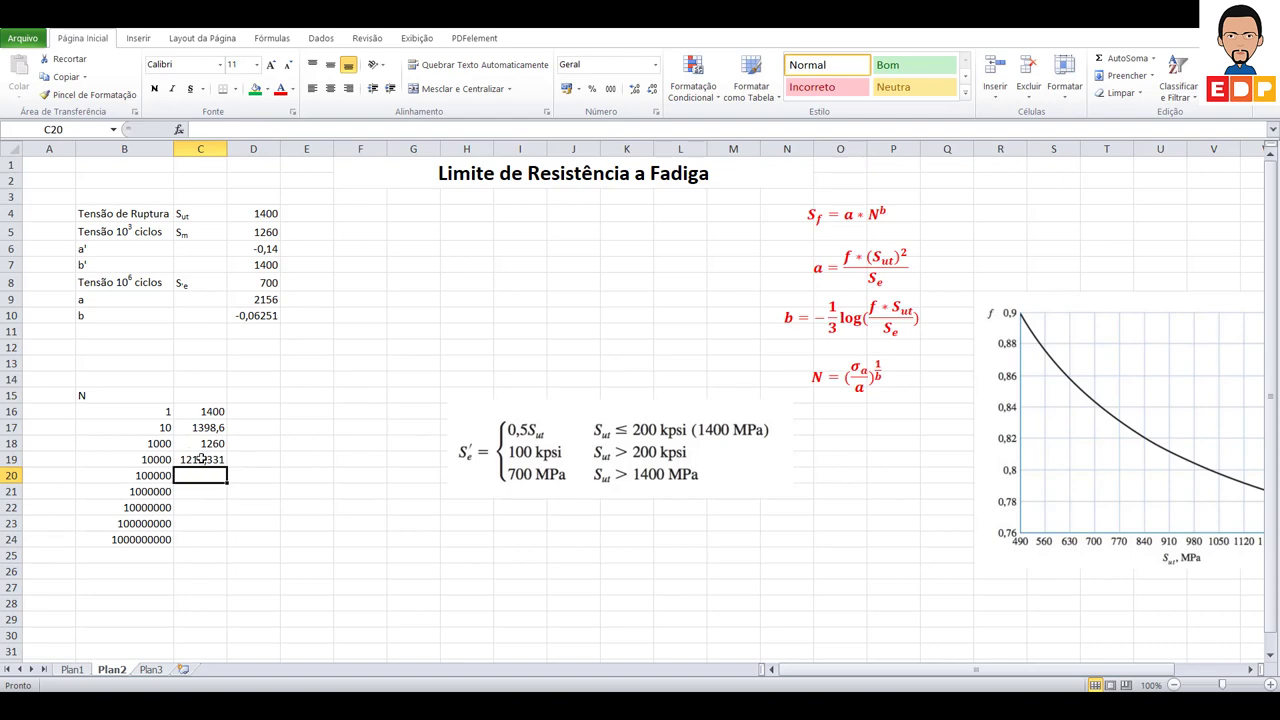
# Step: Make D9 and D10 absolute with F4 and fill to C20, giving 1212,331 and 1049,819
pyautogui.click(204, 459)
pyautogui.doubleClick(204, 459)
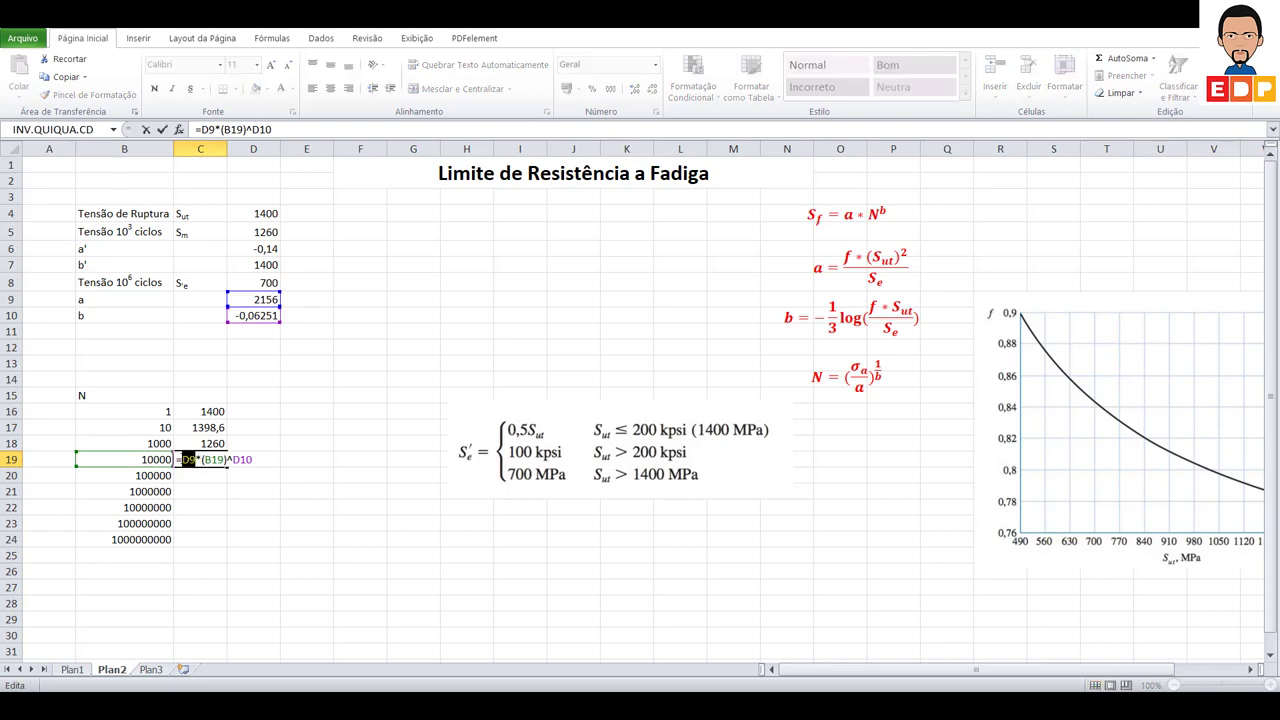
pyautogui.press('F4')
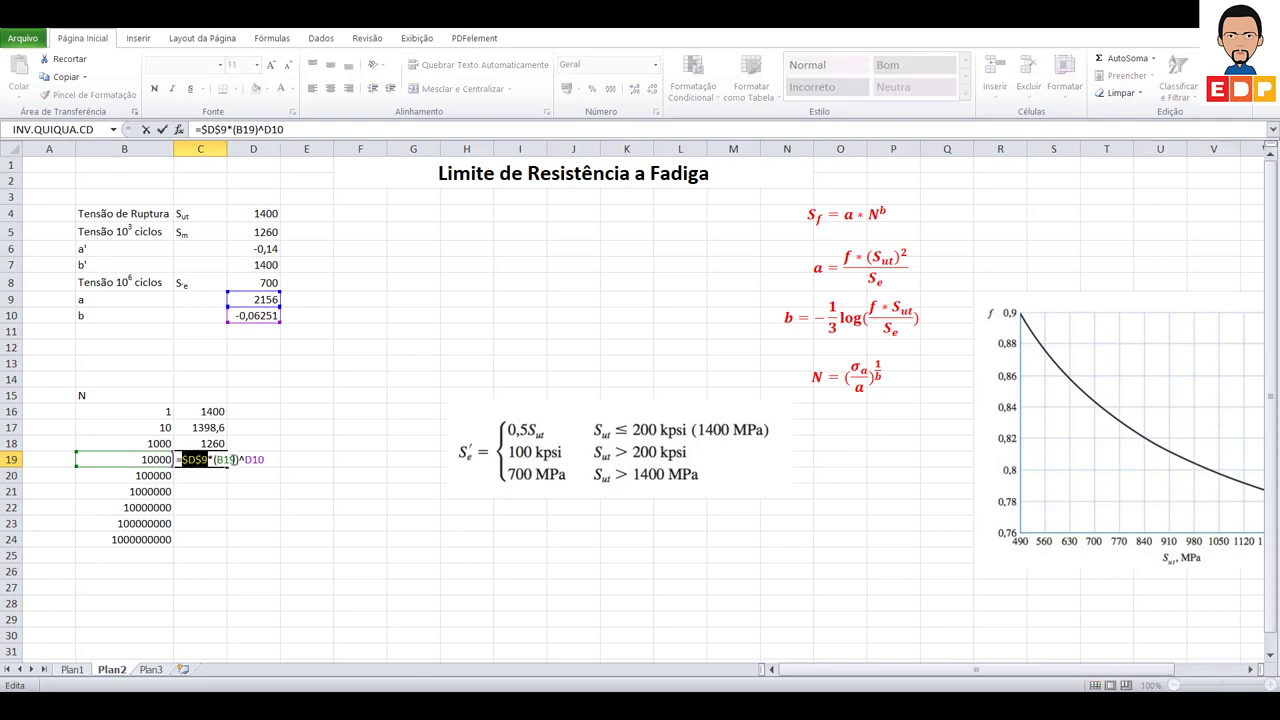
pyautogui.moveTo(245, 459); pyautogui.dragTo(265, 459)
pyautogui.press('F4')
pyautogui.press('Return')
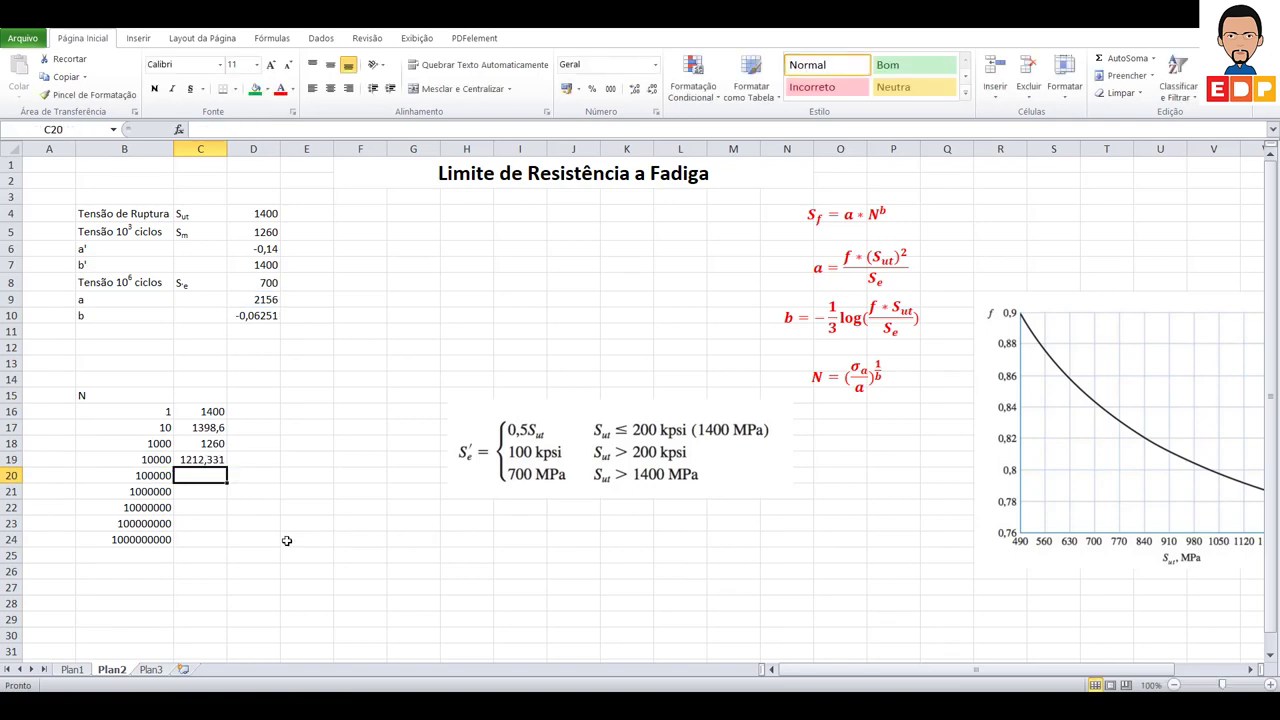
pyautogui.click(212, 457)
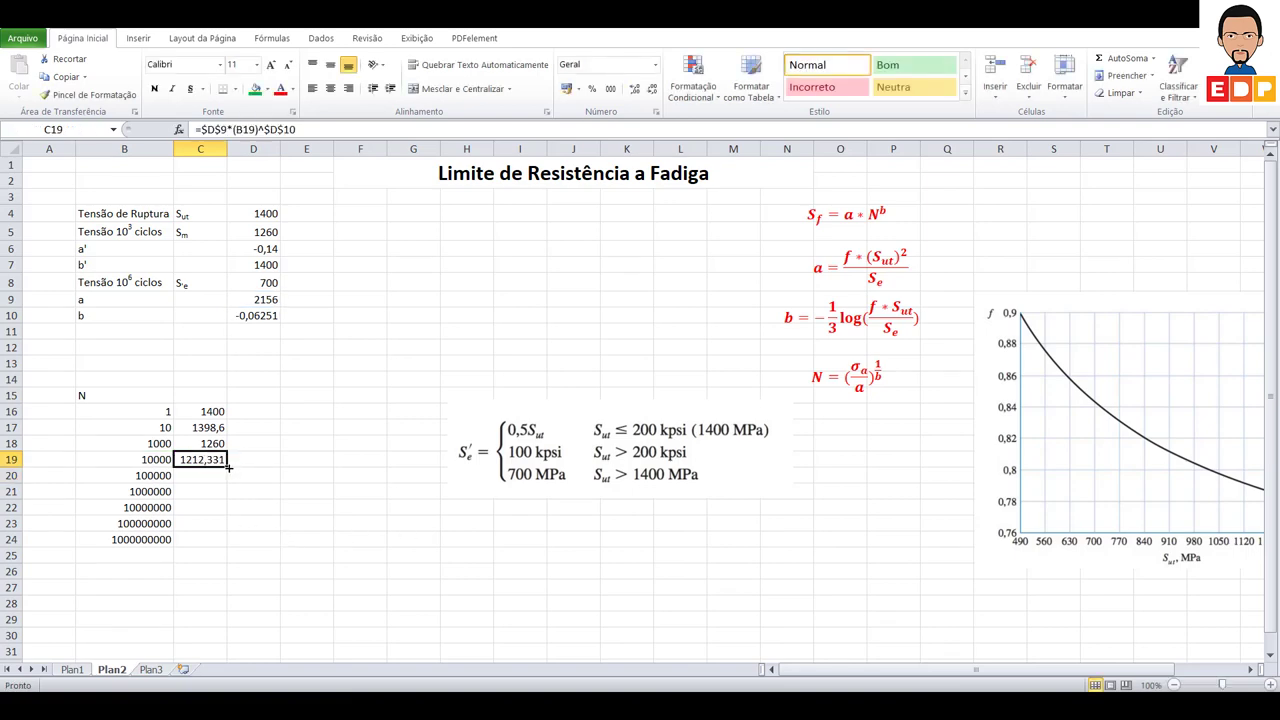
pyautogui.moveTo(228, 467); pyautogui.dragTo(228, 484)
pyautogui.click(281, 557)
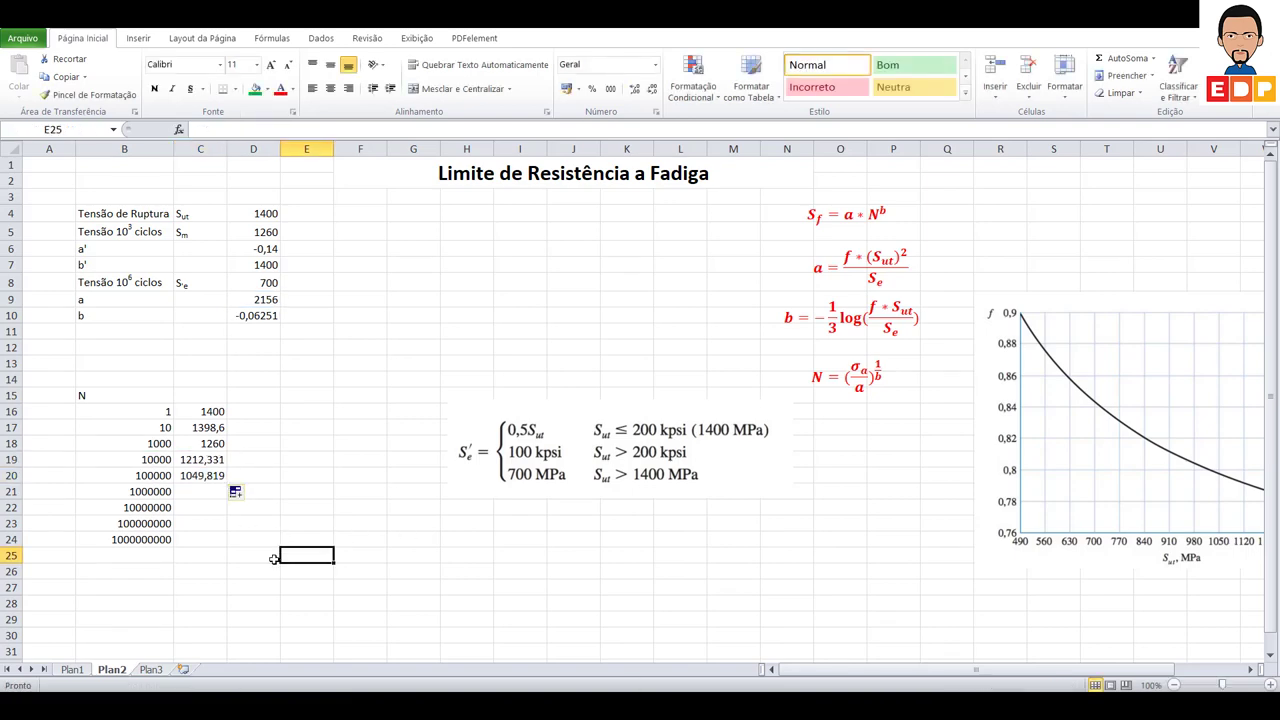
pyautogui.click(201, 495)
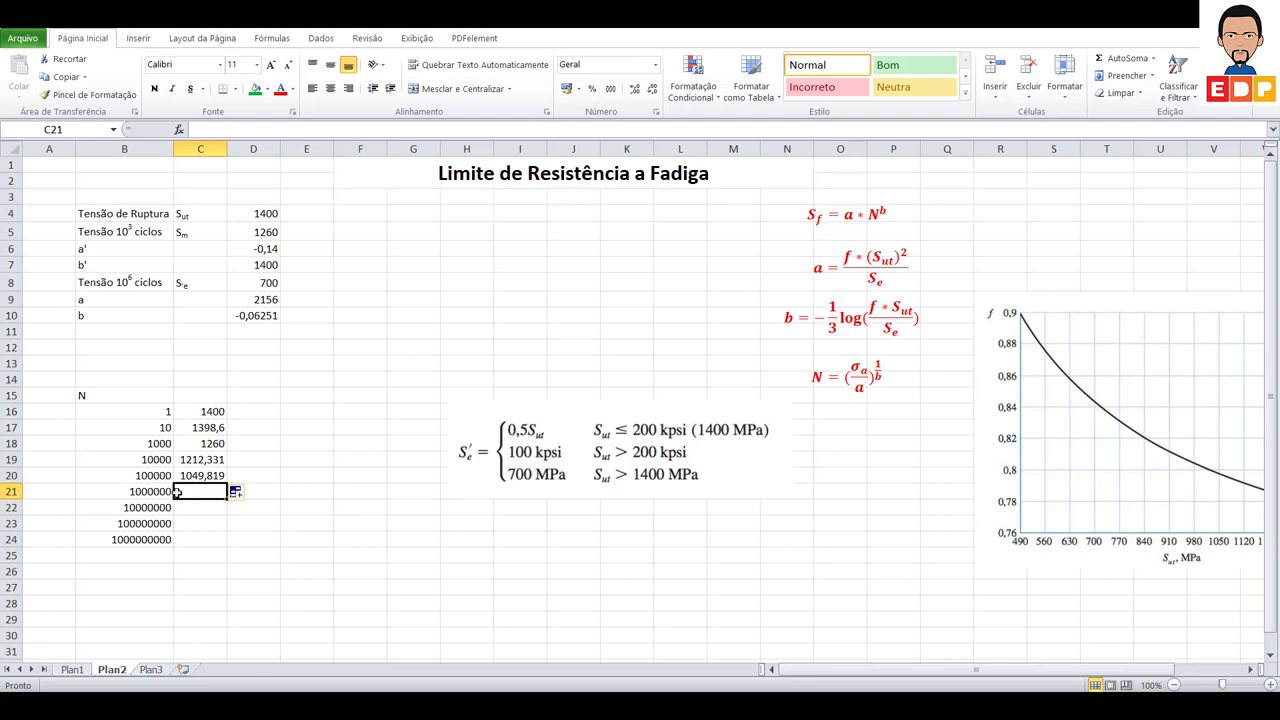
# Step: Link C21 through C24 to the endurance limit with =D8, each showing 700
pyautogui.write('=')
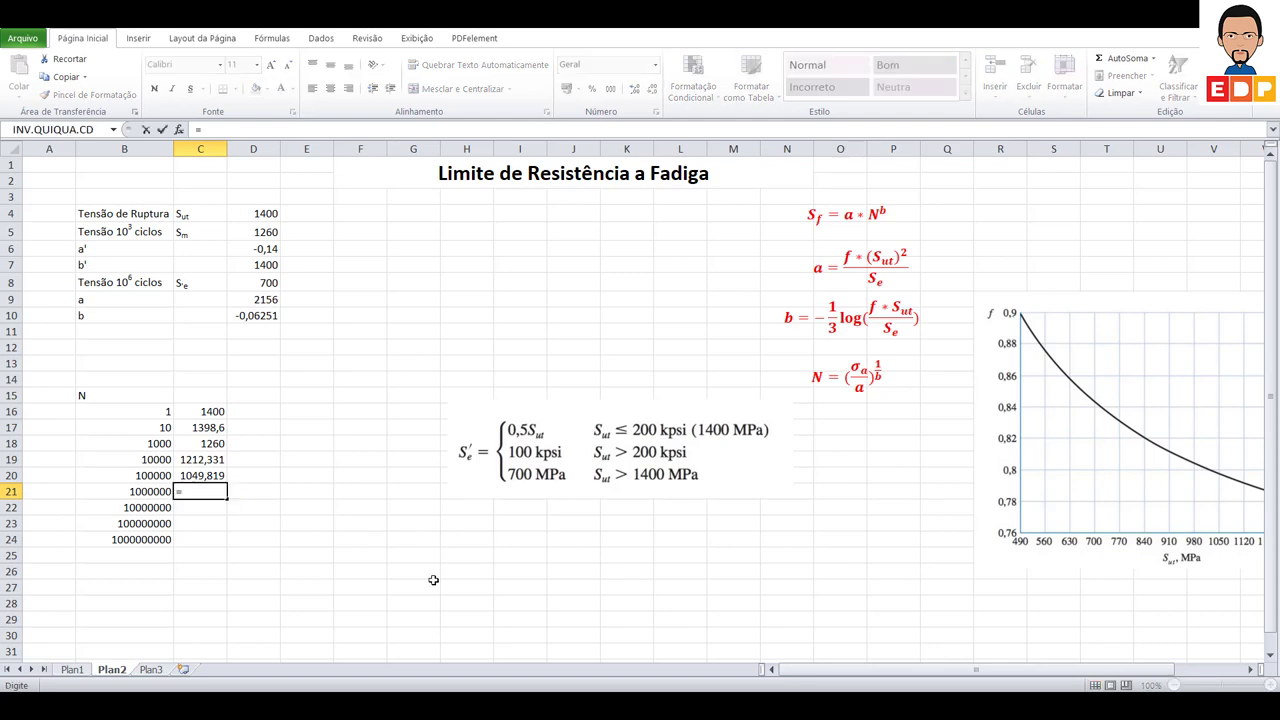
pyautogui.click(255, 283)
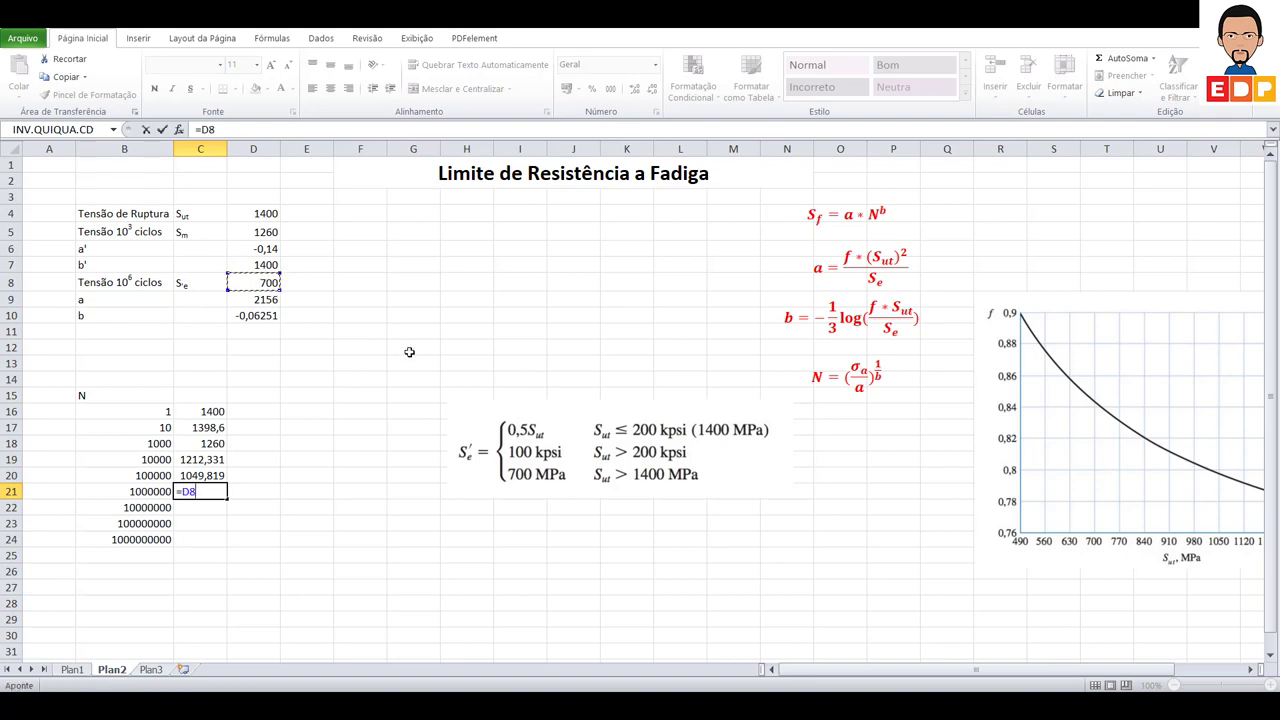
pyautogui.press('Return')
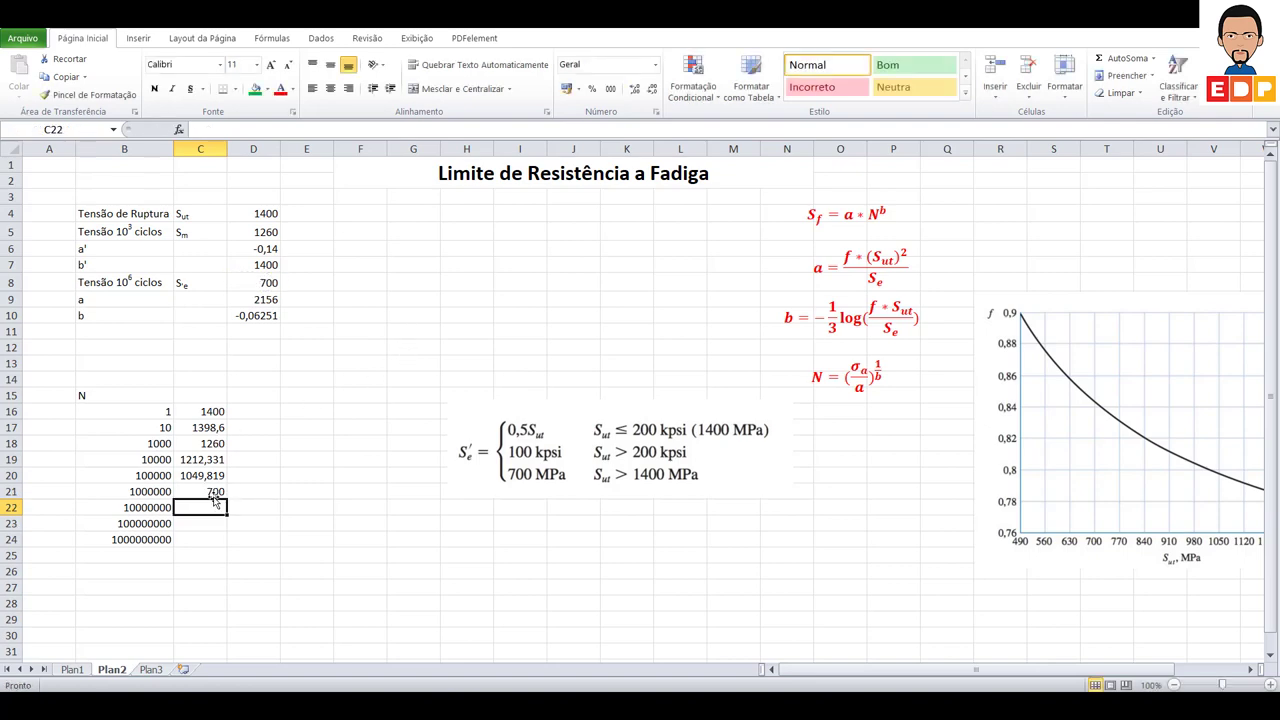
pyautogui.write('=')
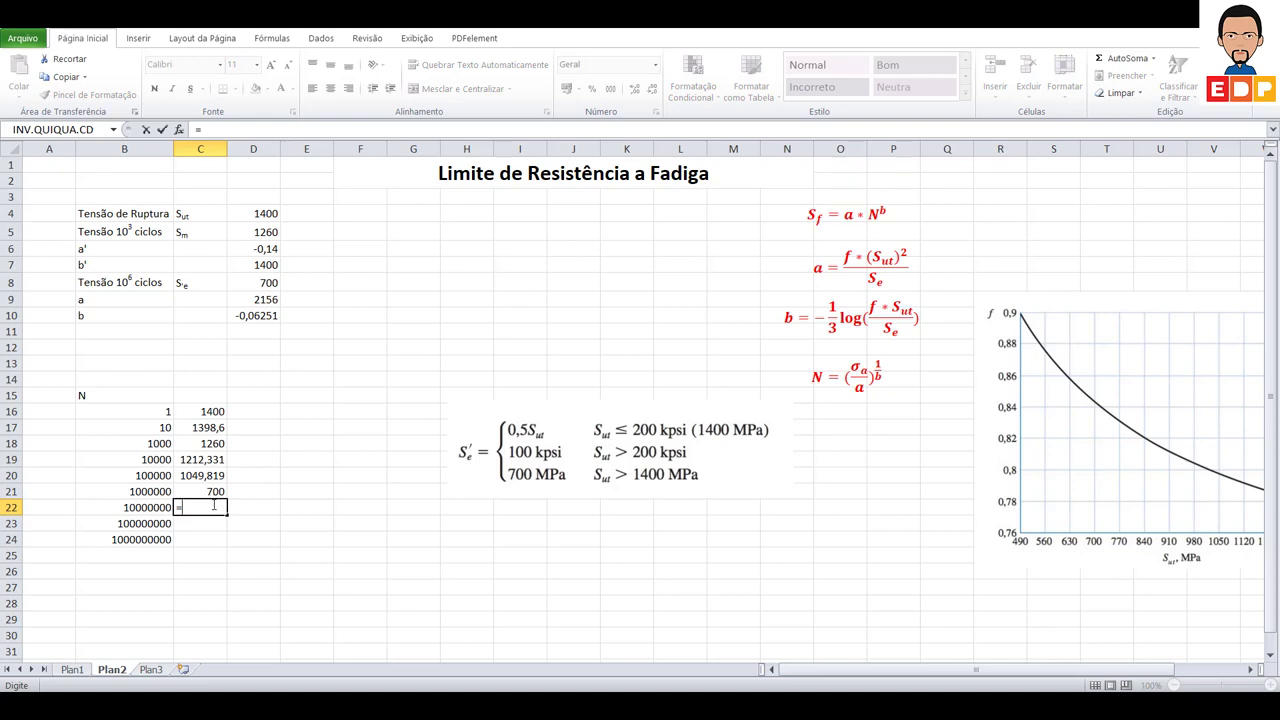
pyautogui.click(246, 286)
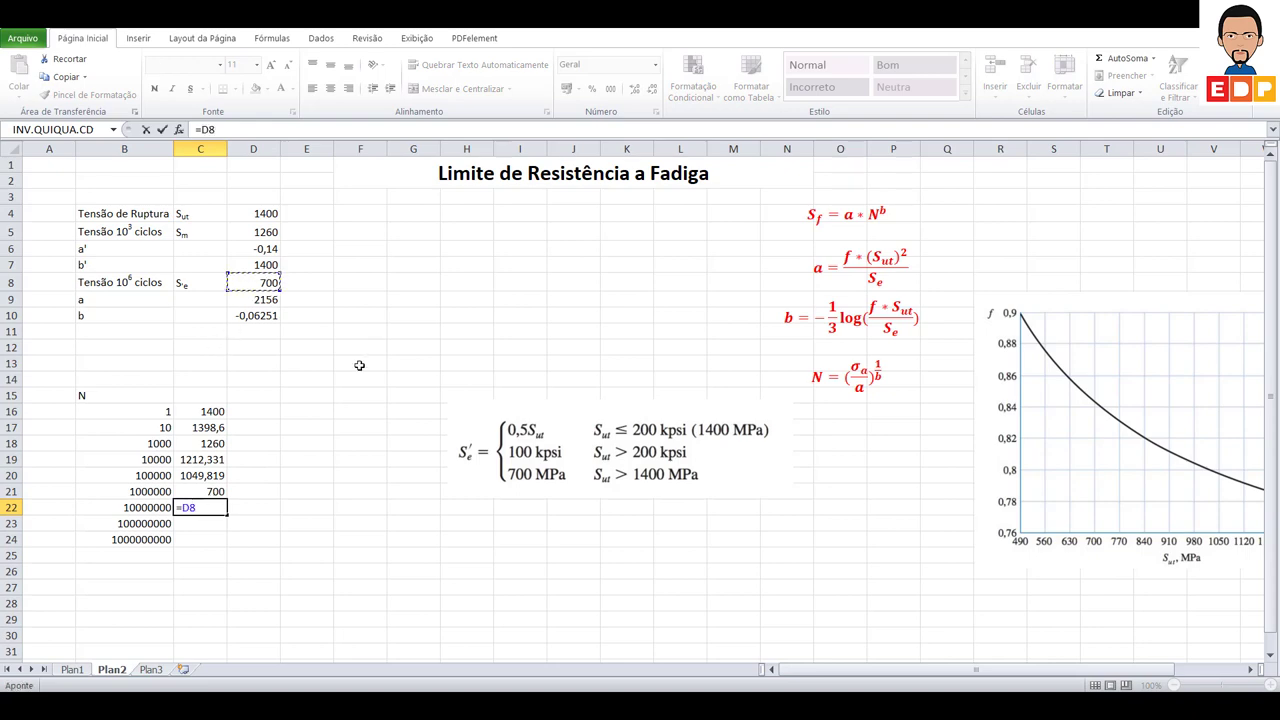
pyautogui.press('Return')
pyautogui.write('=')
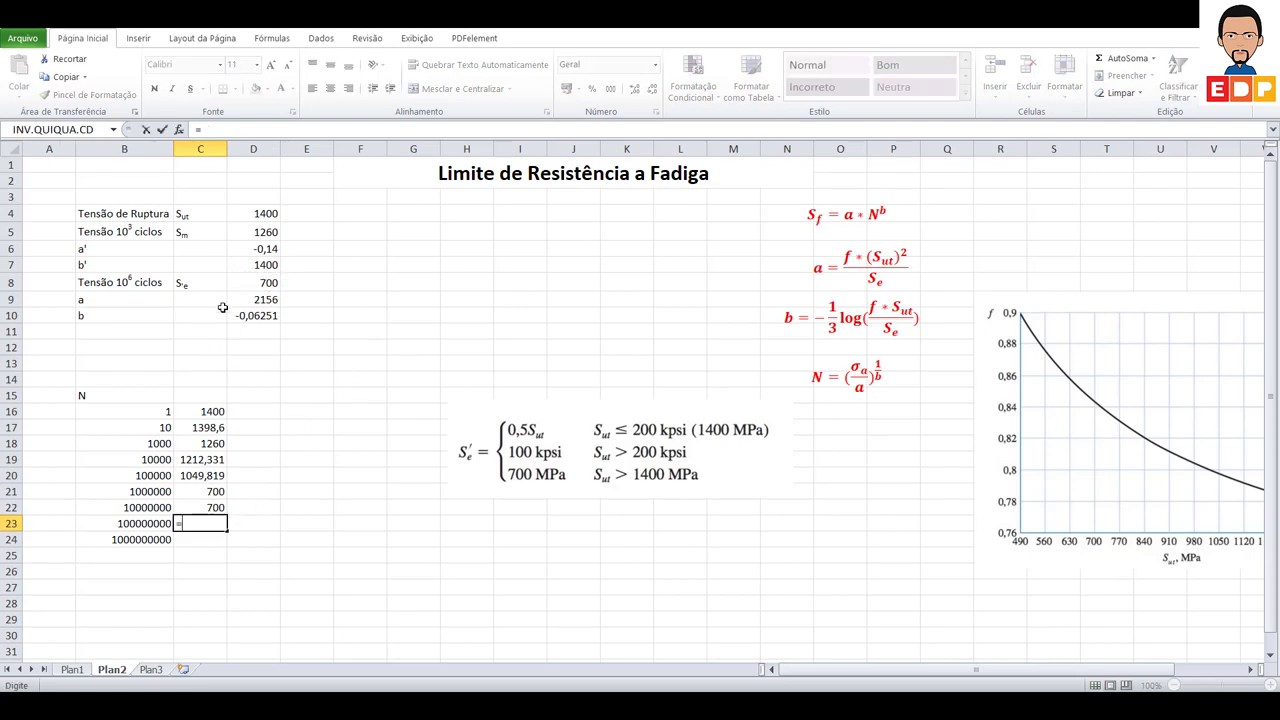
pyautogui.click(262, 288)
pyautogui.press('Return')
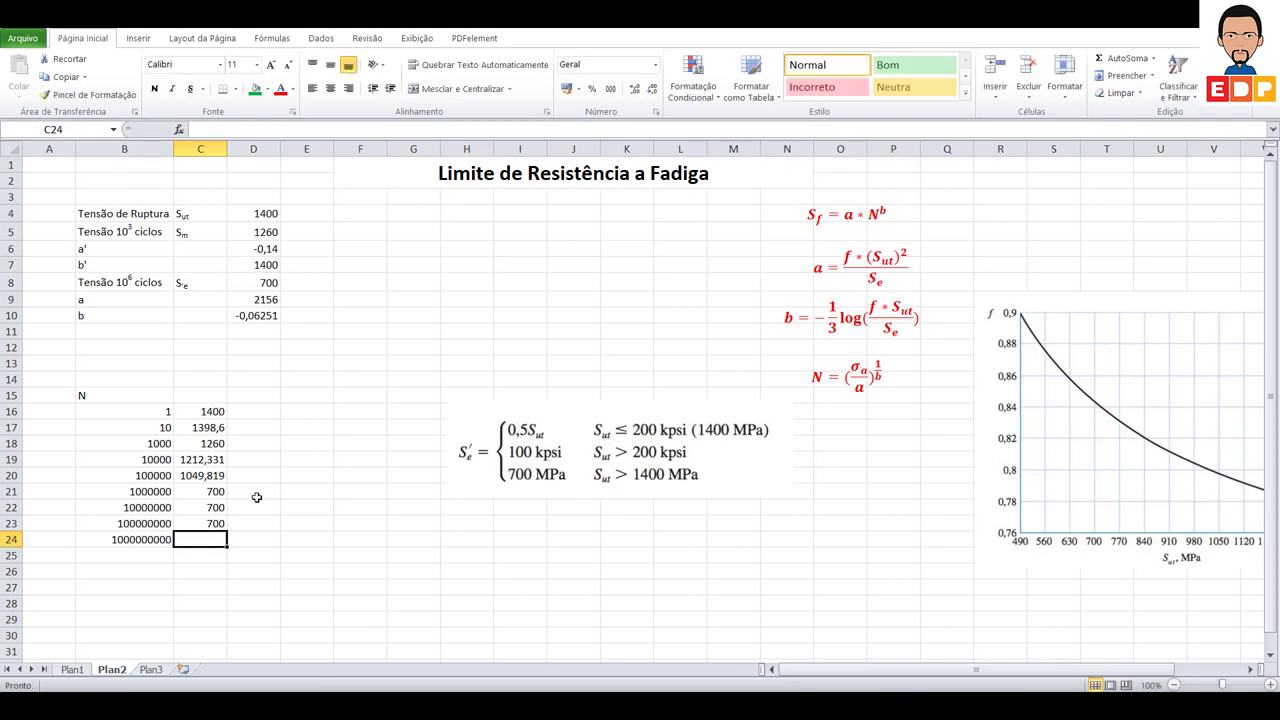
pyautogui.write('=')
pyautogui.click(252, 290)
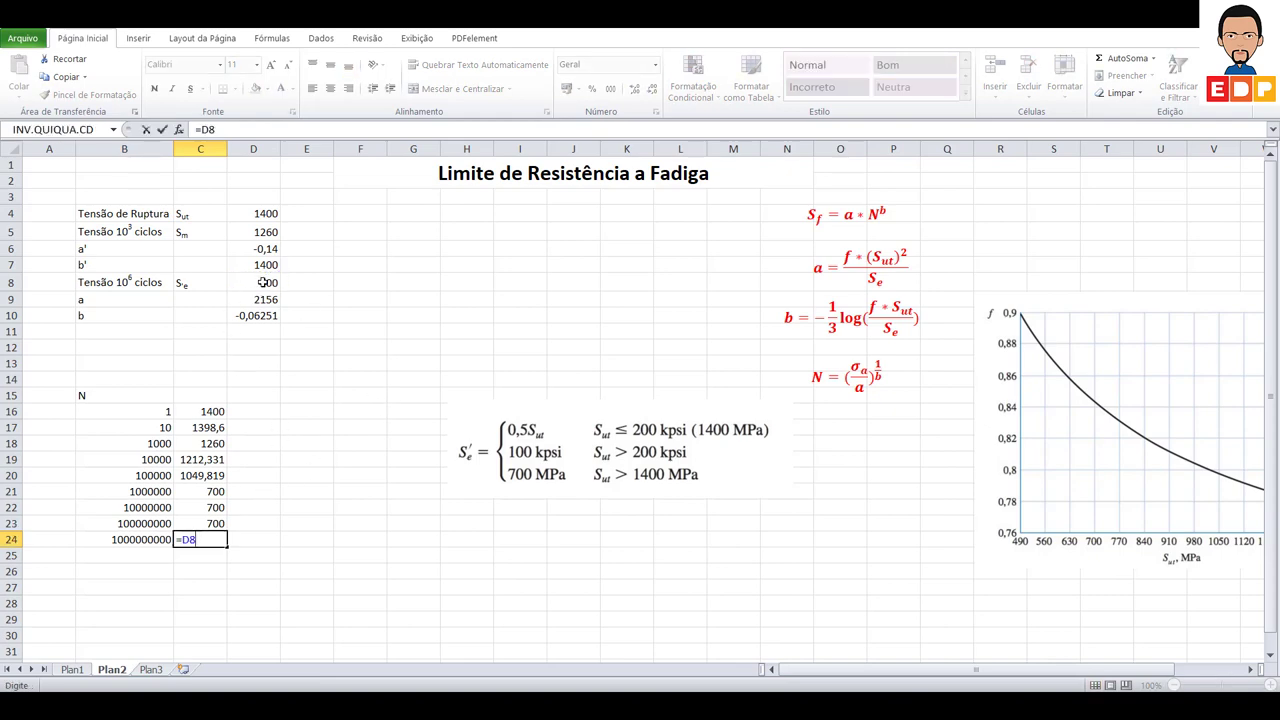
pyautogui.press('Return')
pyautogui.click(360, 541)
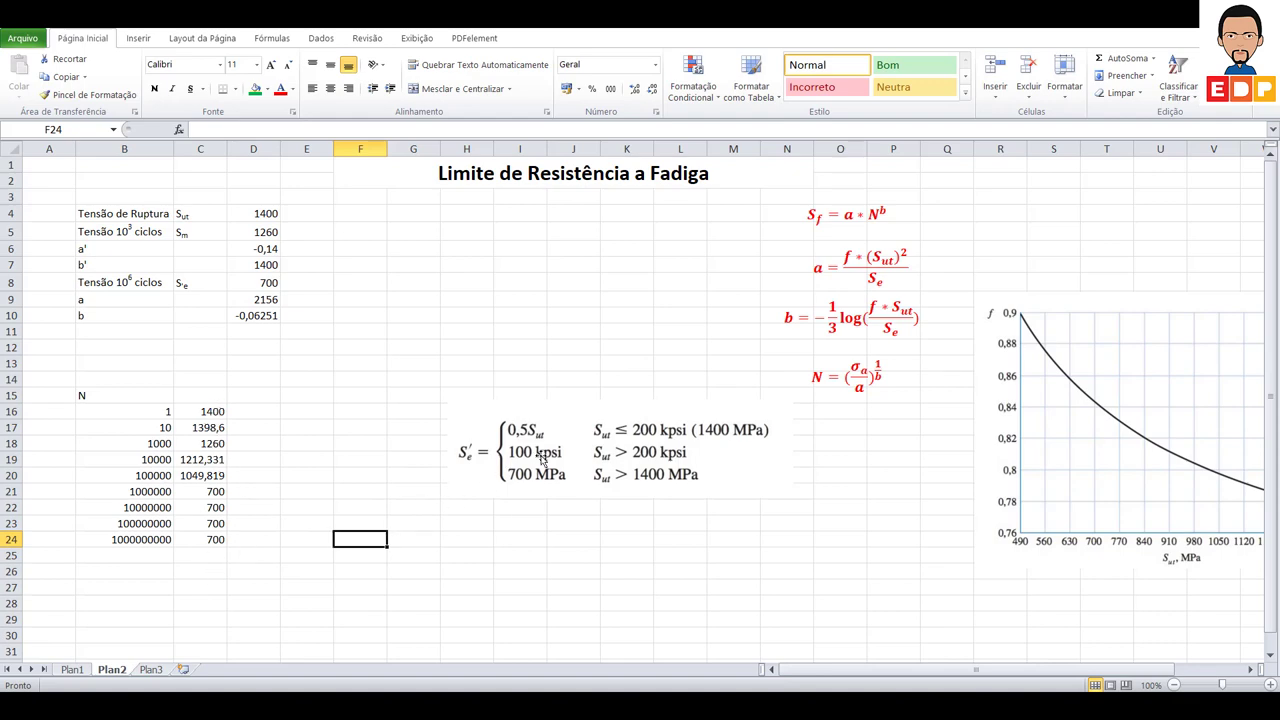
# Step: Move the S'e formula image to the top right and insert a blank line chart beside the N table
pyautogui.moveTo(538, 455); pyautogui.dragTo(1022, 225)
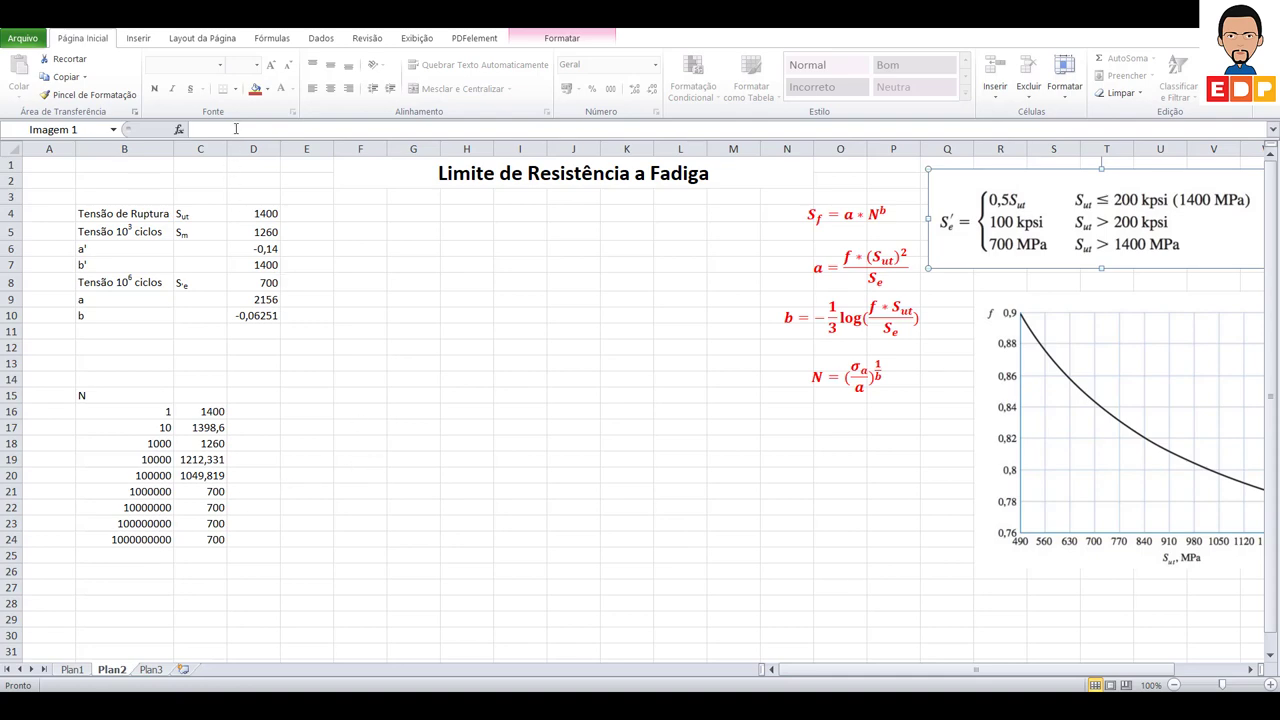
pyautogui.click(138, 38)
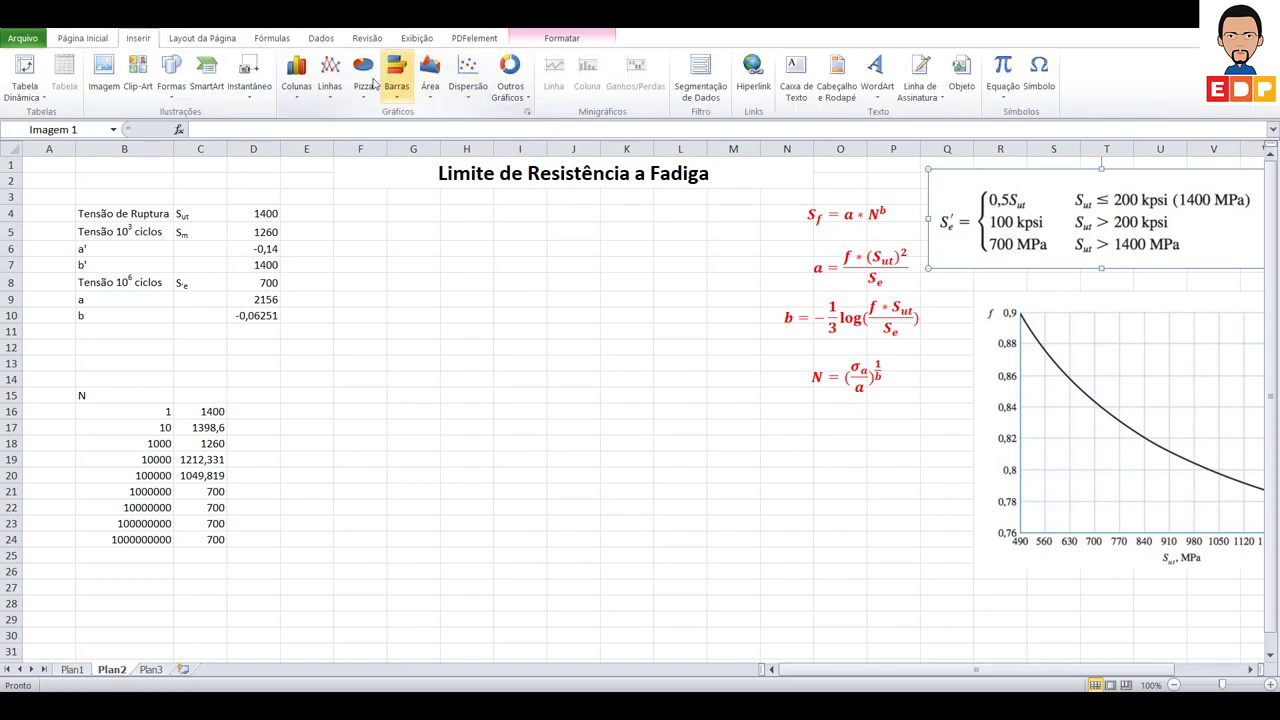
pyautogui.click(330, 75)
pyautogui.click(338, 143)
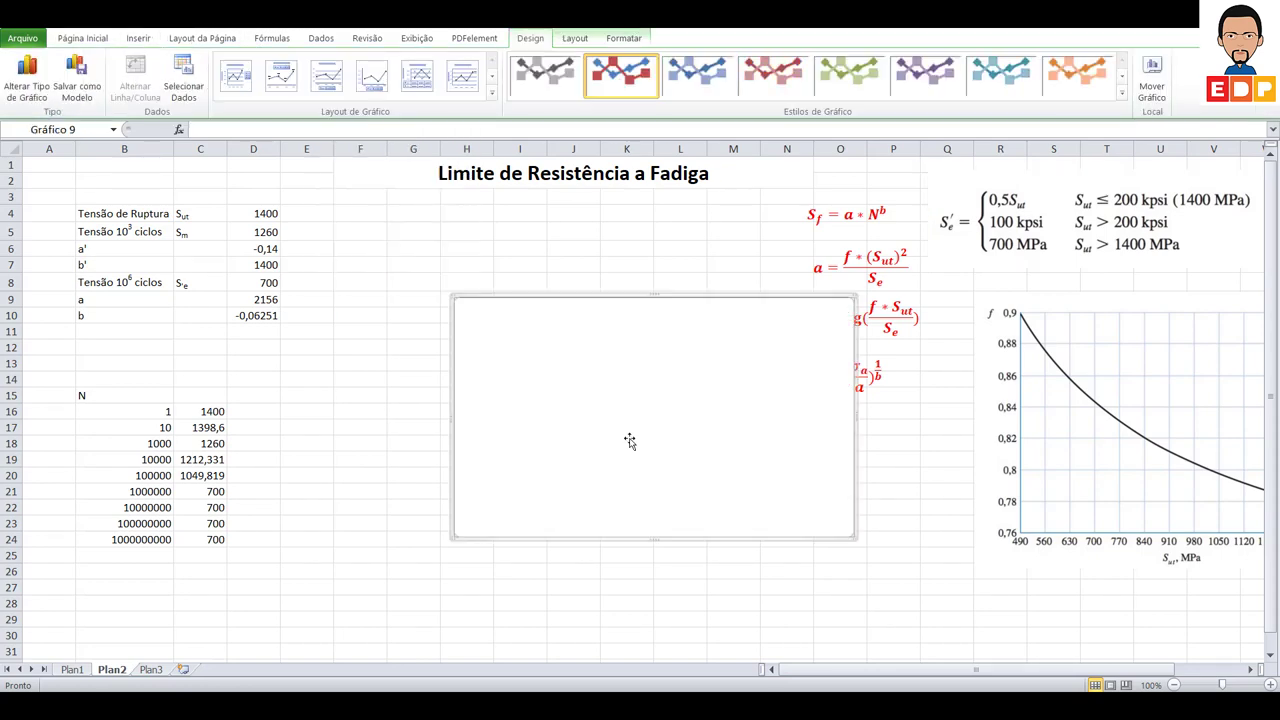
pyautogui.moveTo(640, 443); pyautogui.dragTo(464, 461)
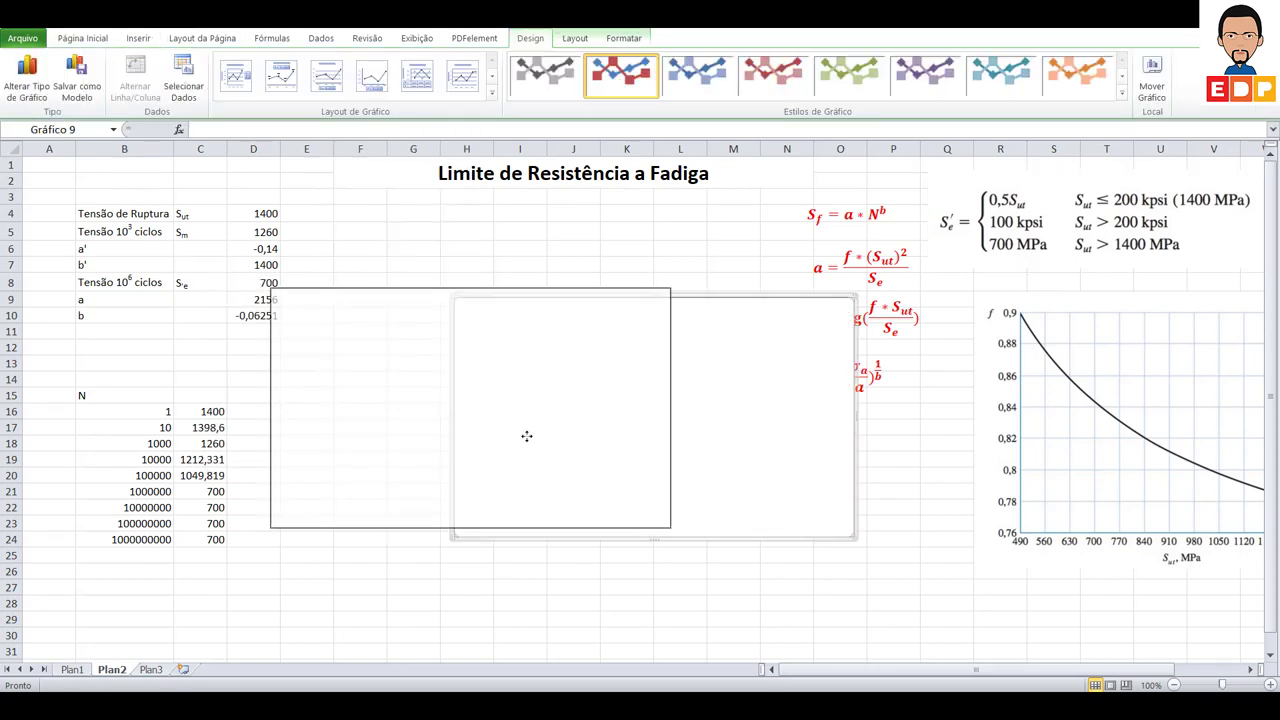
# Step: Add a chart series with values C16:C24 and its name taken from C15
pyautogui.rightClick(464, 461)
pyautogui.click(530, 316)
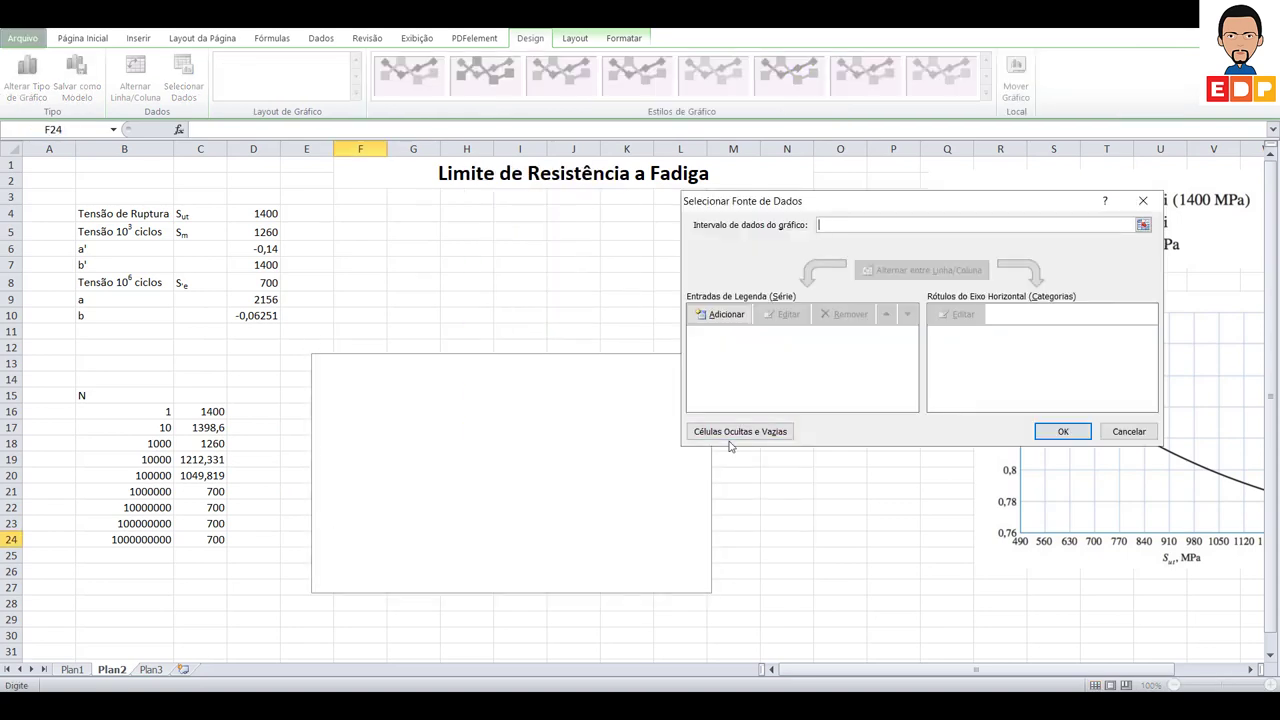
pyautogui.click(740, 318)
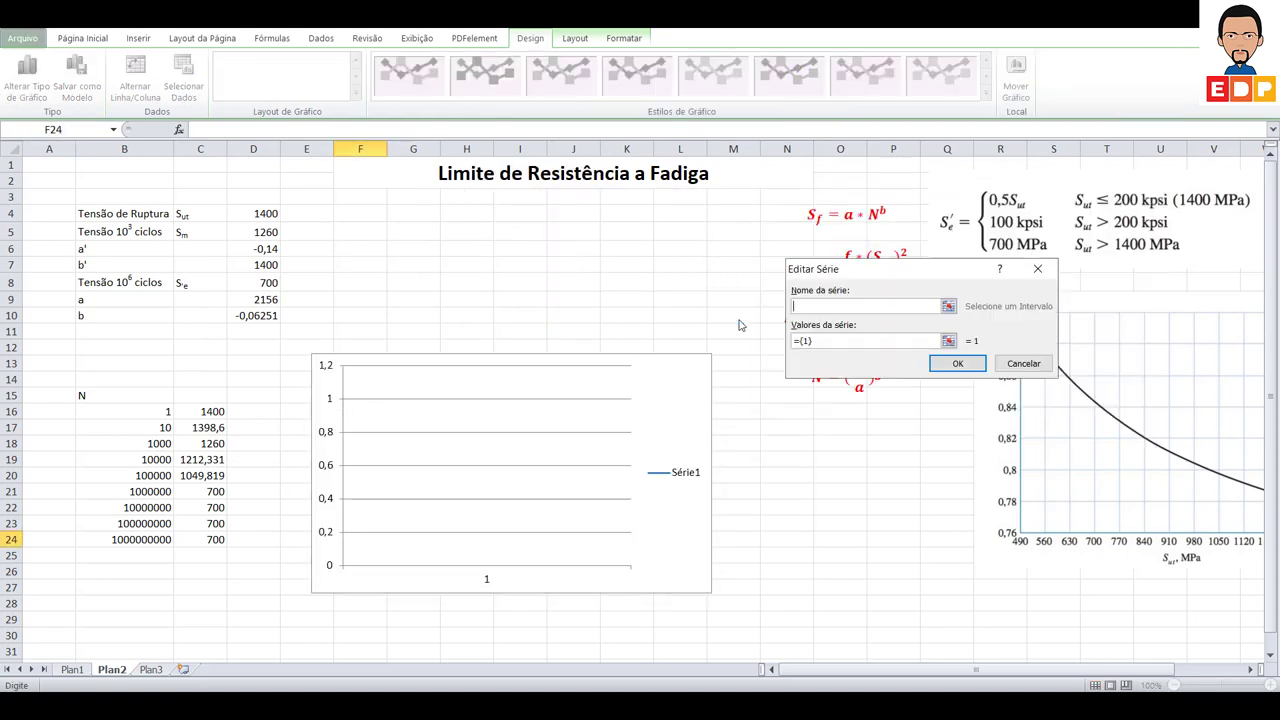
pyautogui.click(948, 340)
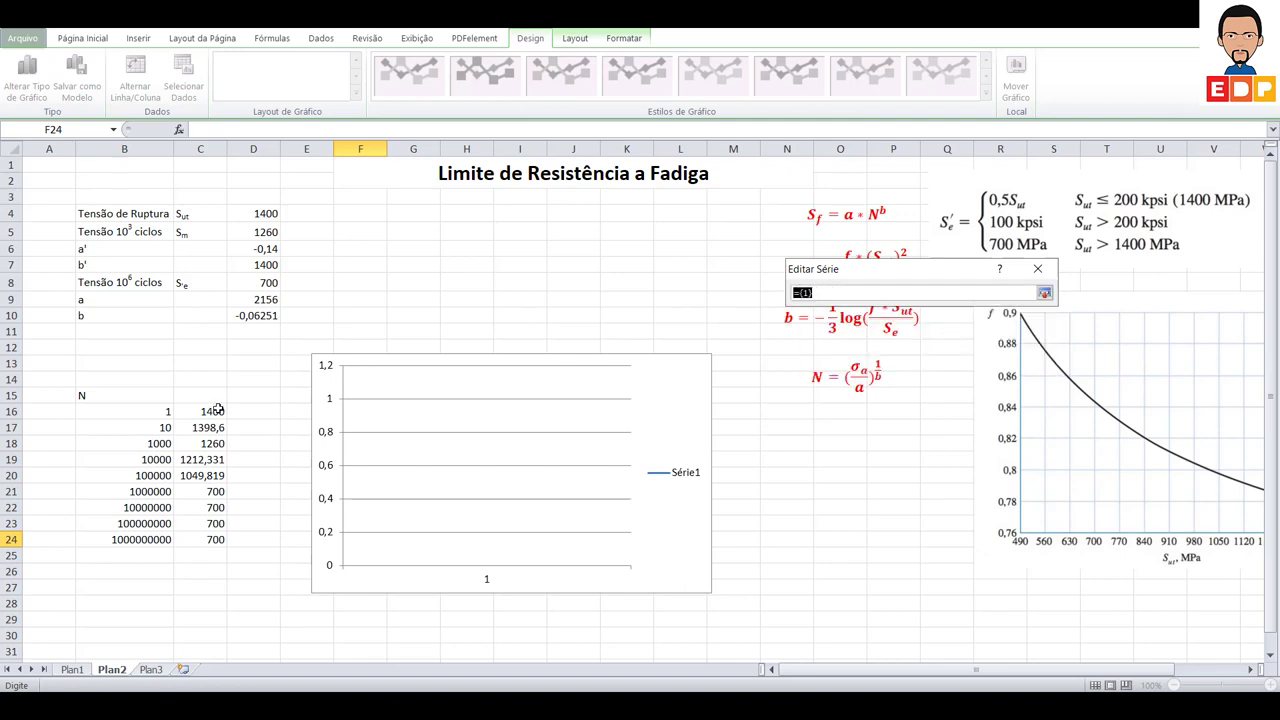
pyautogui.moveTo(212, 411); pyautogui.dragTo(216, 540)
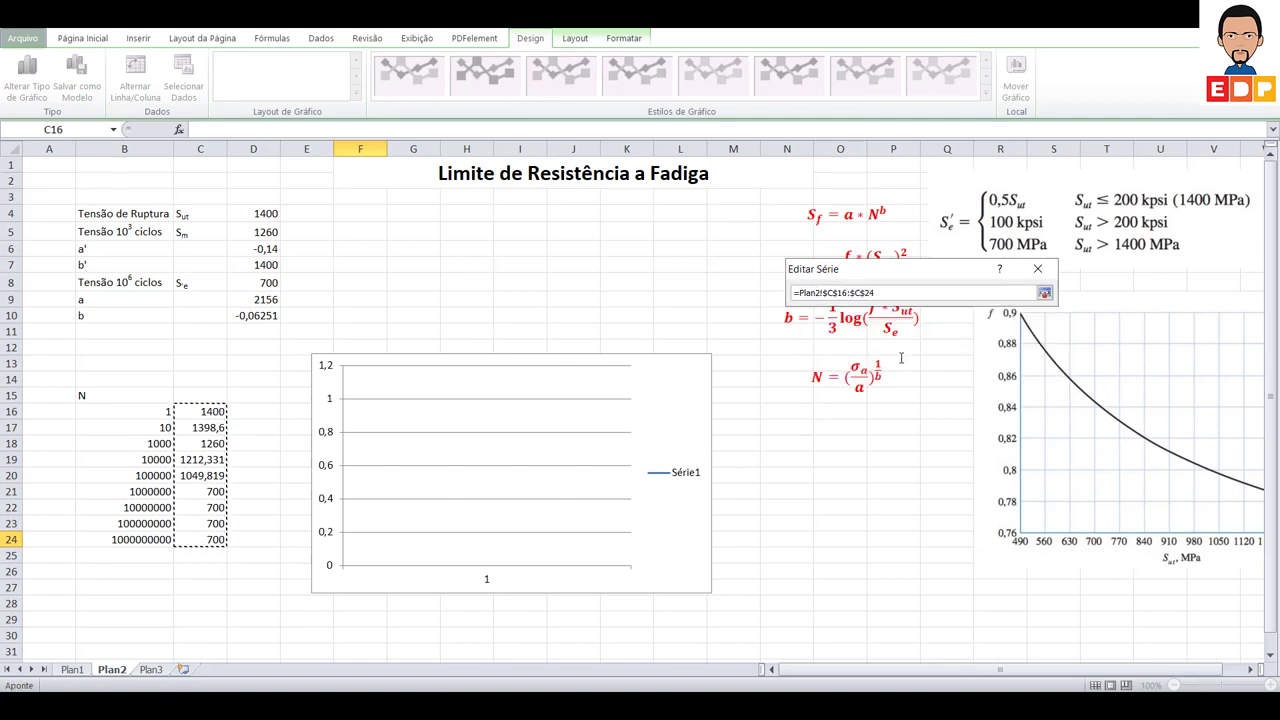
pyautogui.click(1045, 295)
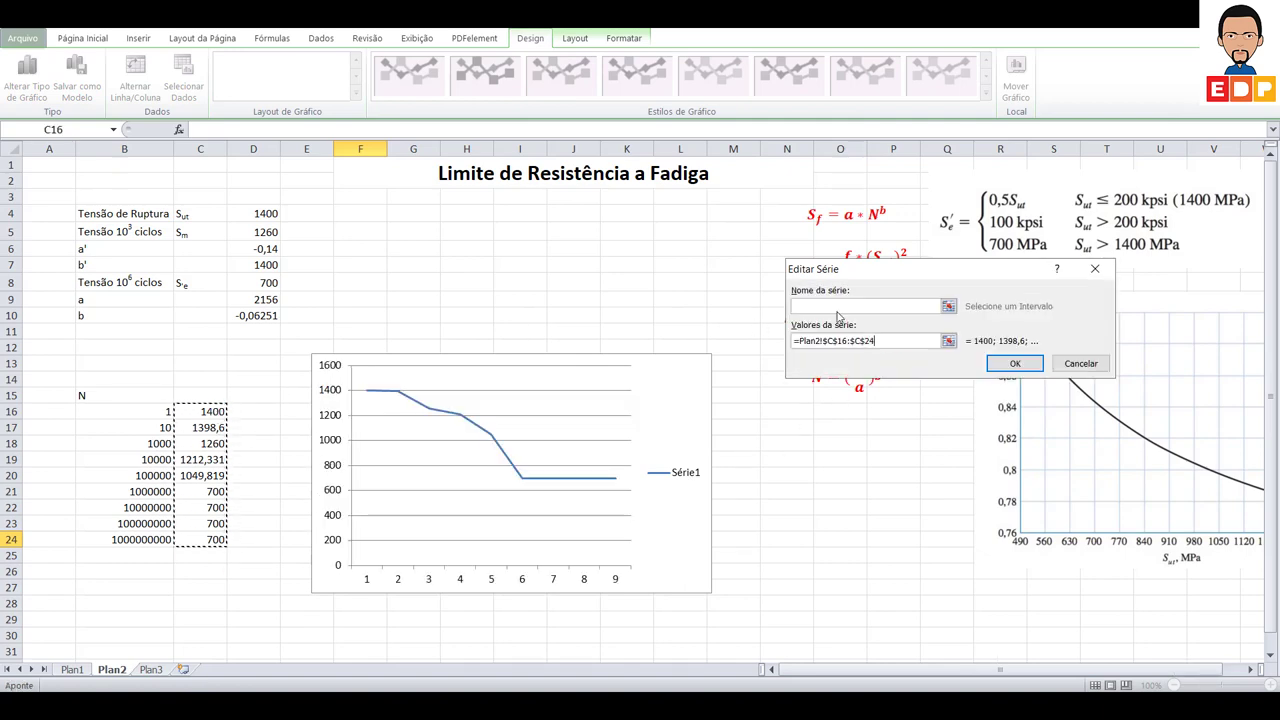
pyautogui.click(944, 300)
pyautogui.click(186, 397)
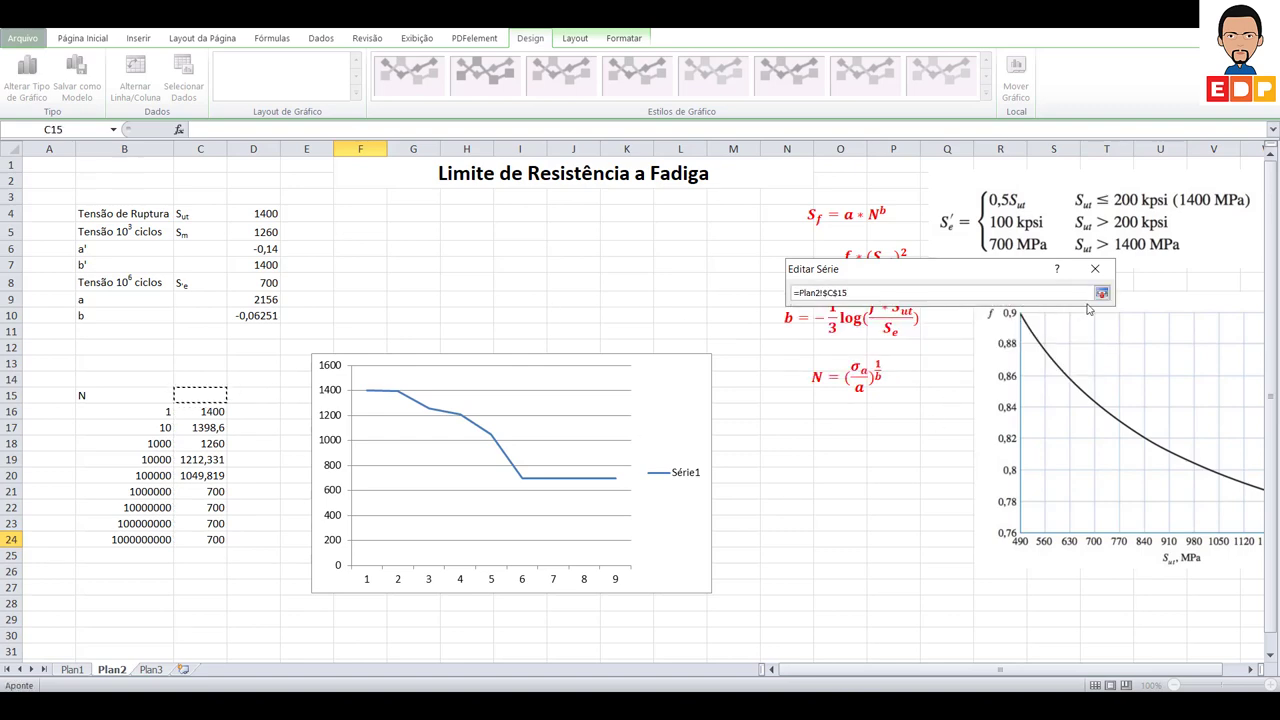
pyautogui.click(1101, 293)
pyautogui.click(1108, 362)
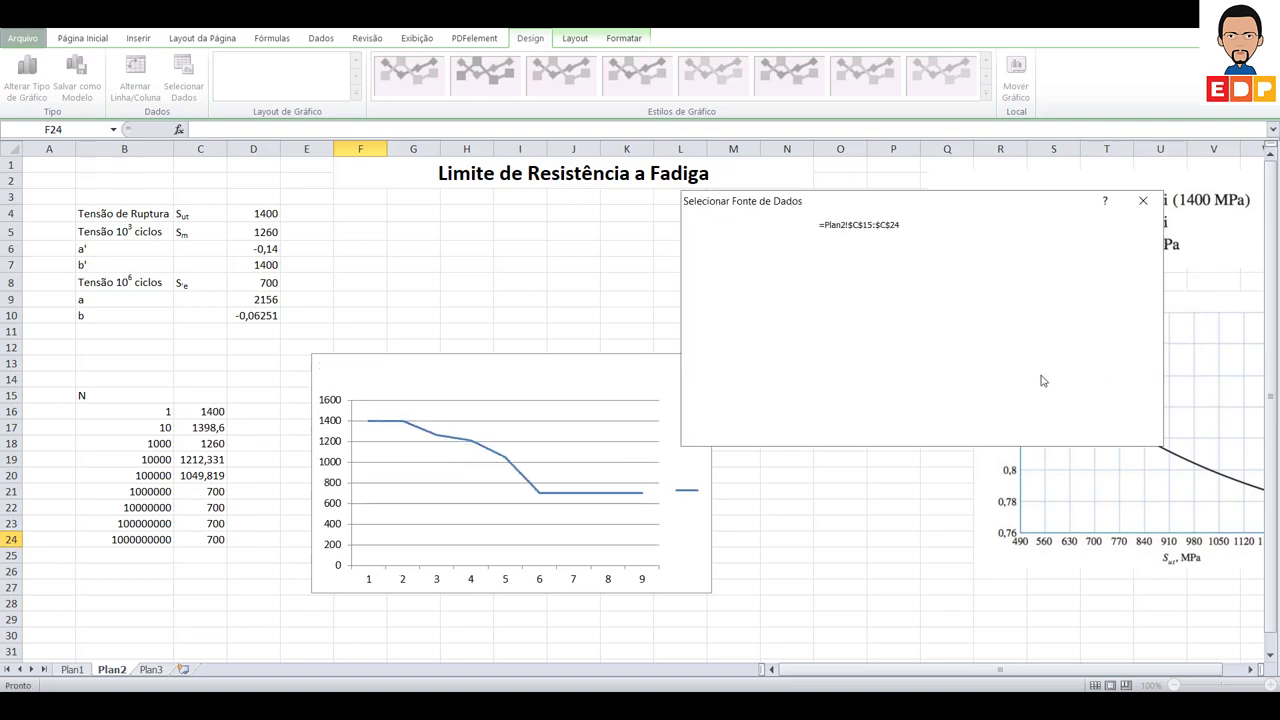
# Step: Use the cycle counts B16:B24 as the horizontal axis labels
pyautogui.click(953, 318)
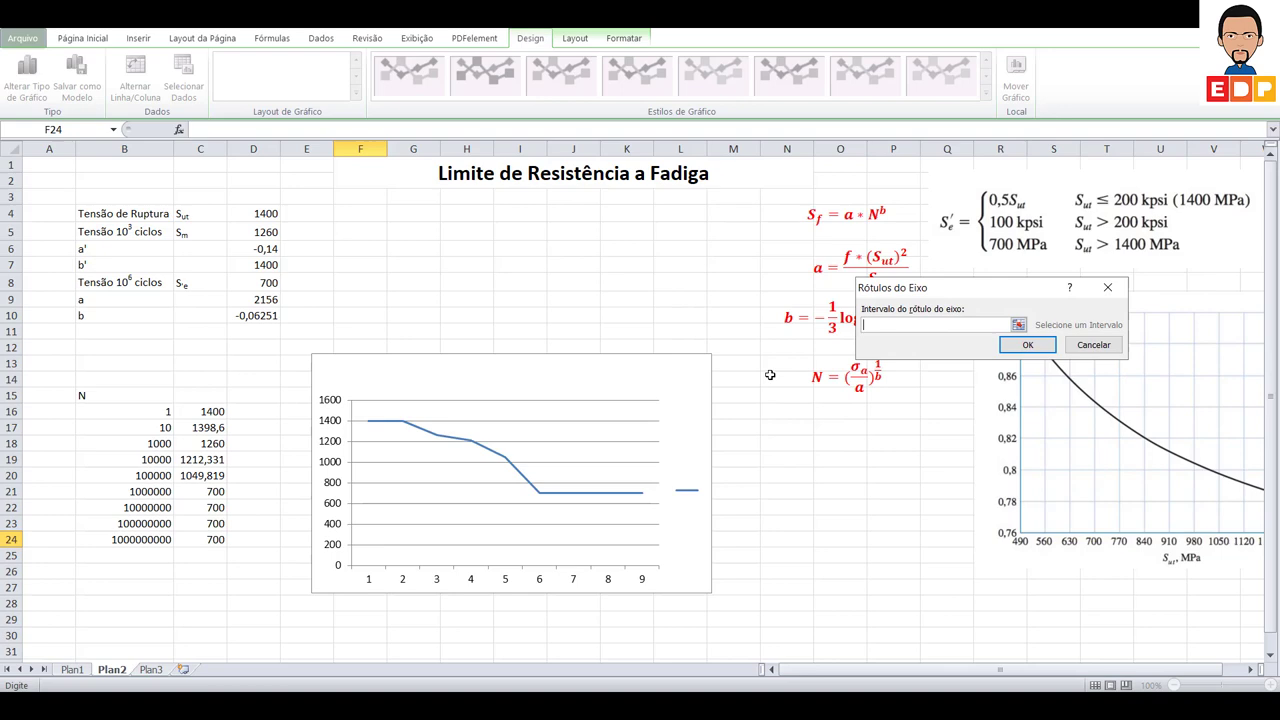
pyautogui.click(1019, 327)
pyautogui.moveTo(155, 412); pyautogui.dragTo(165, 540)
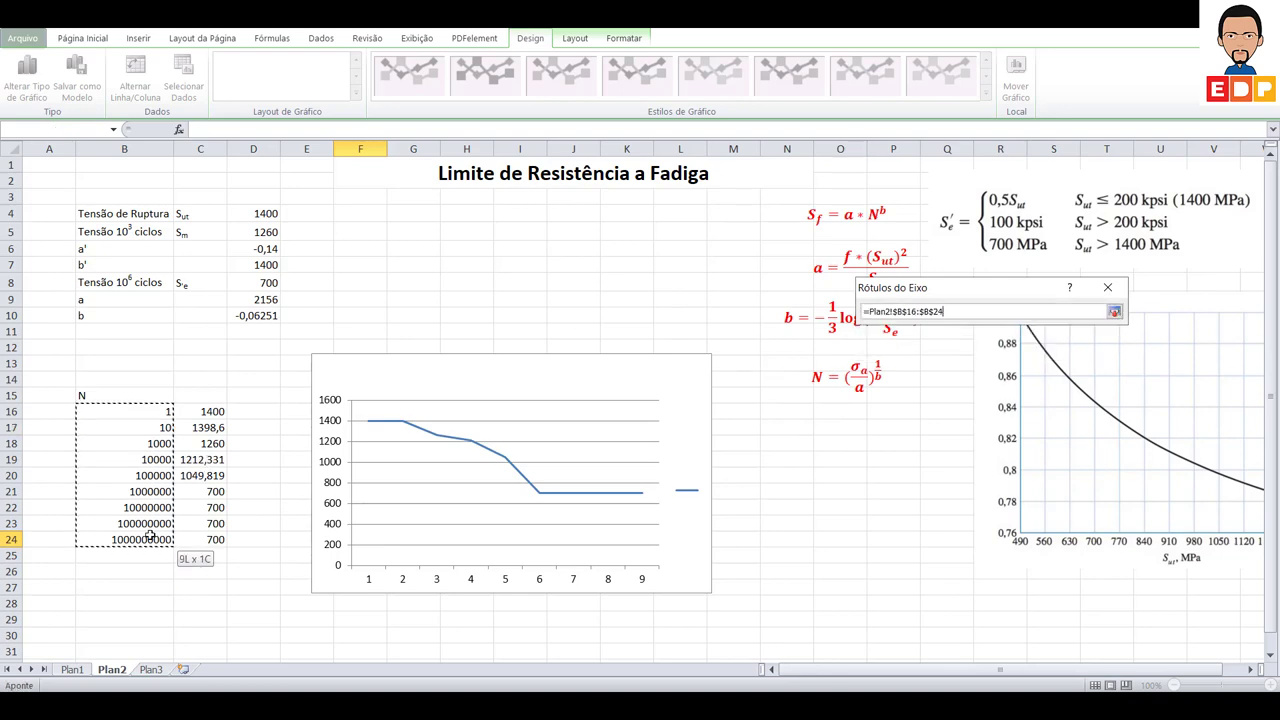
pyautogui.click(1114, 311)
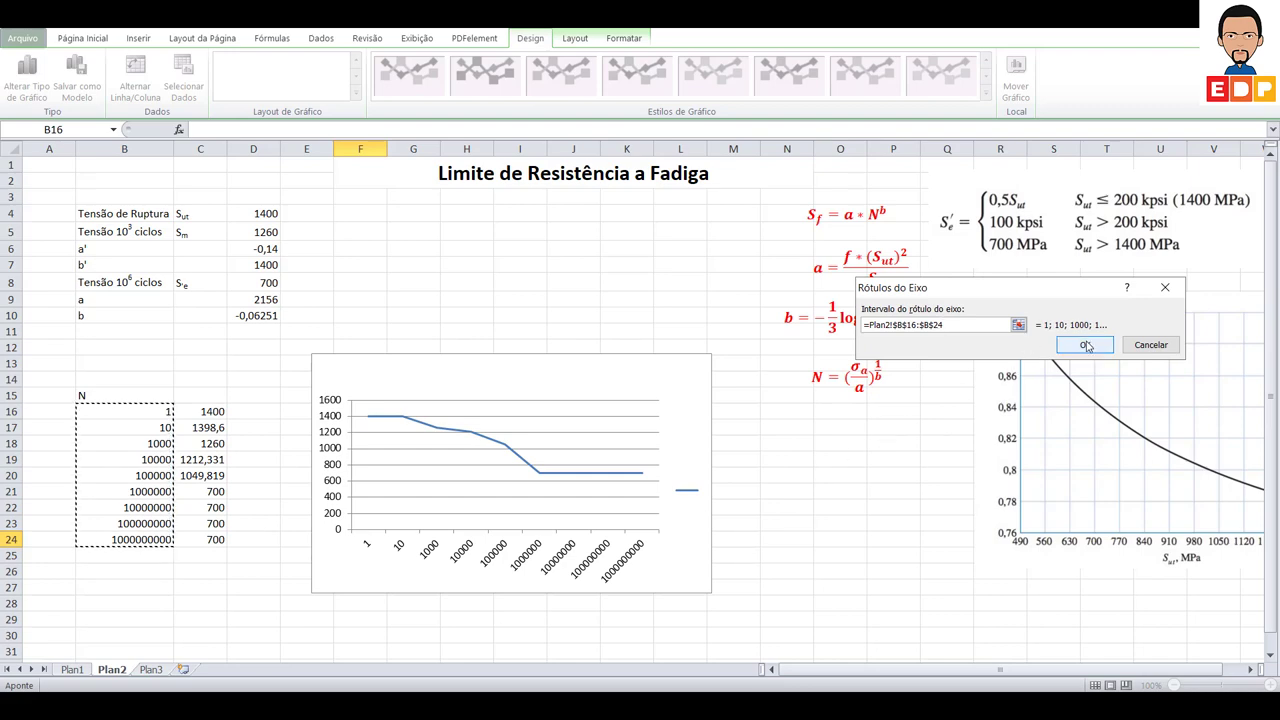
pyautogui.click(1085, 344)
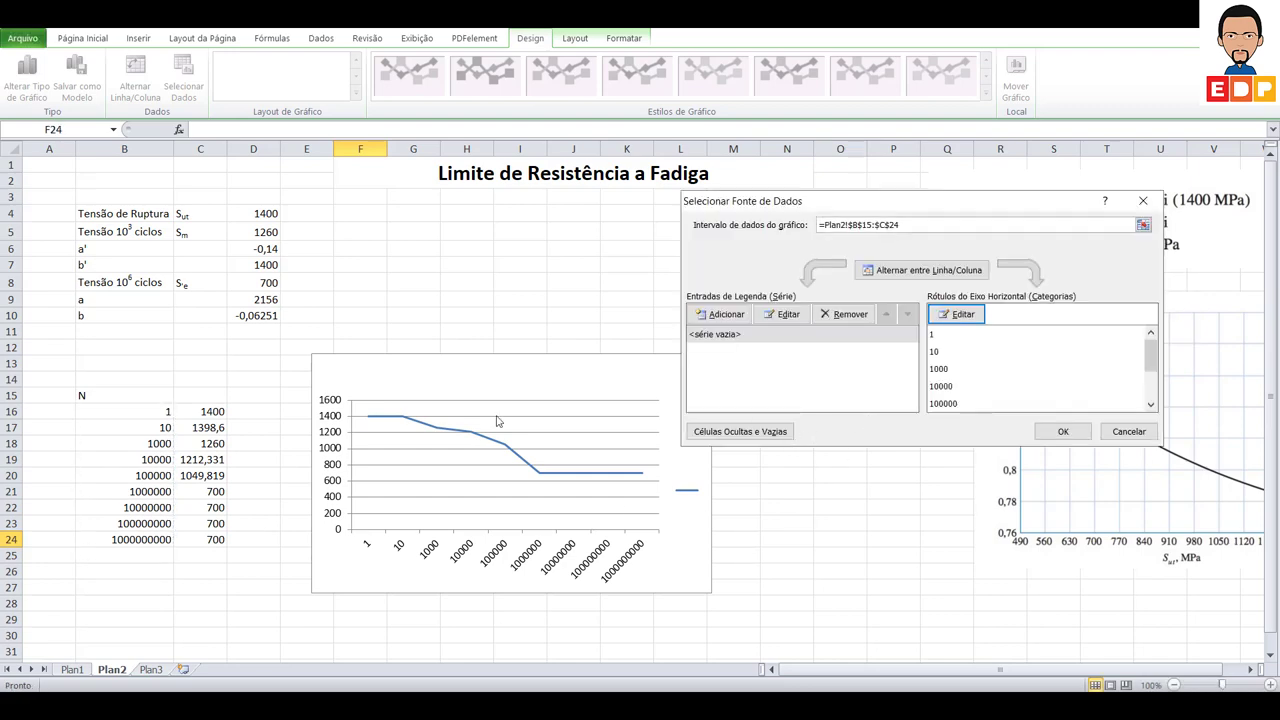
# Step: Confirm the chart data and retitle C15 'Tensão em função dos ciclos', which the chart adopts as its title
pyautogui.click(1077, 437)
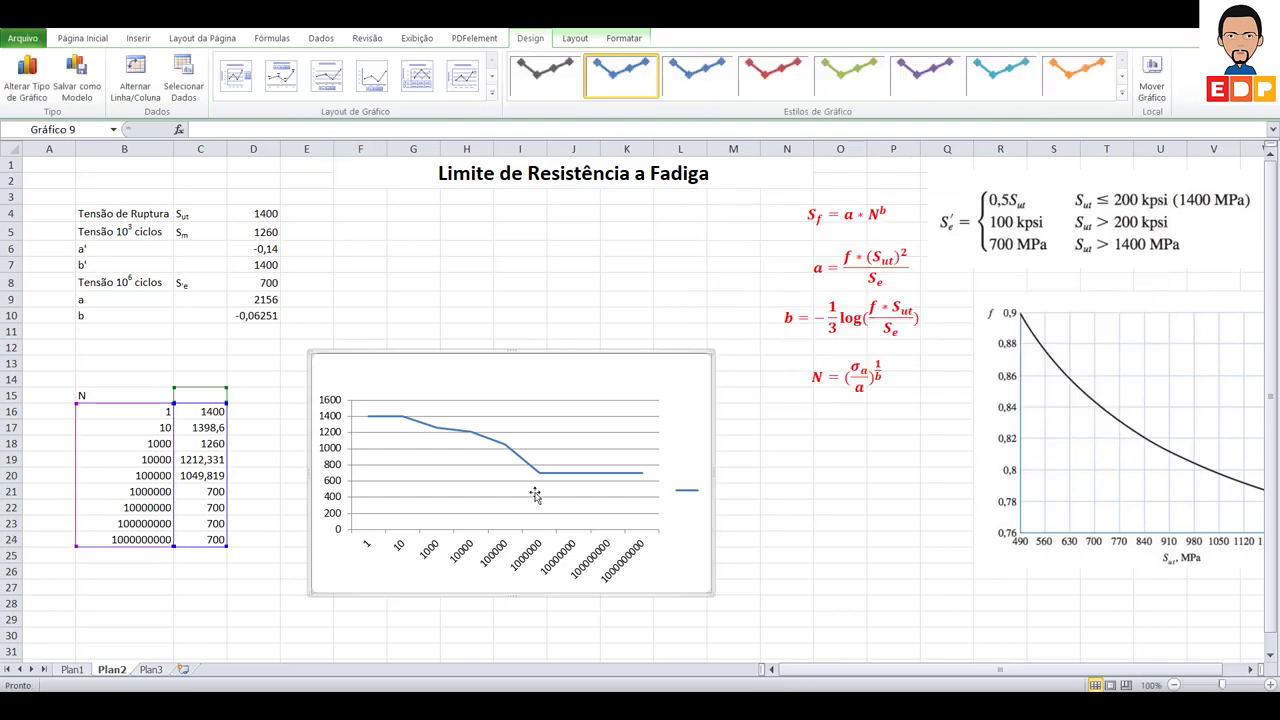
pyautogui.click(186, 397)
pyautogui.write('Tensão')
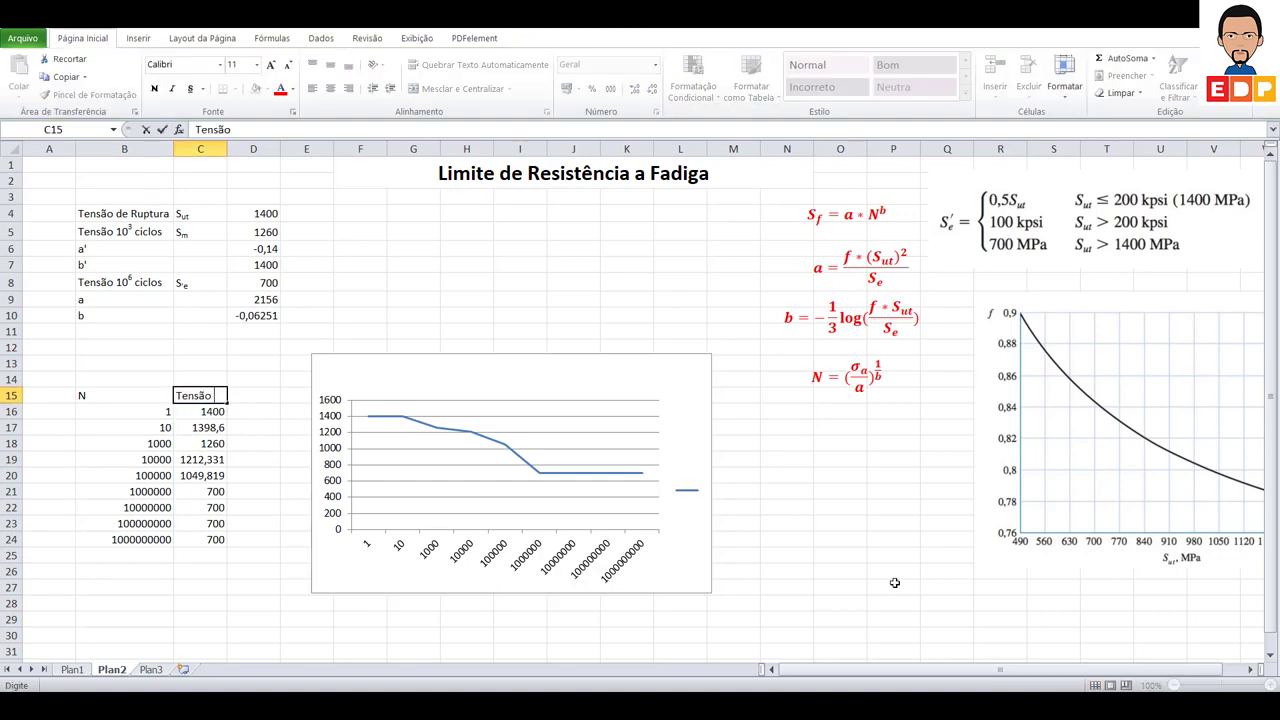
pyautogui.write('em funç')
pyautogui.write('ão dos ciclos')
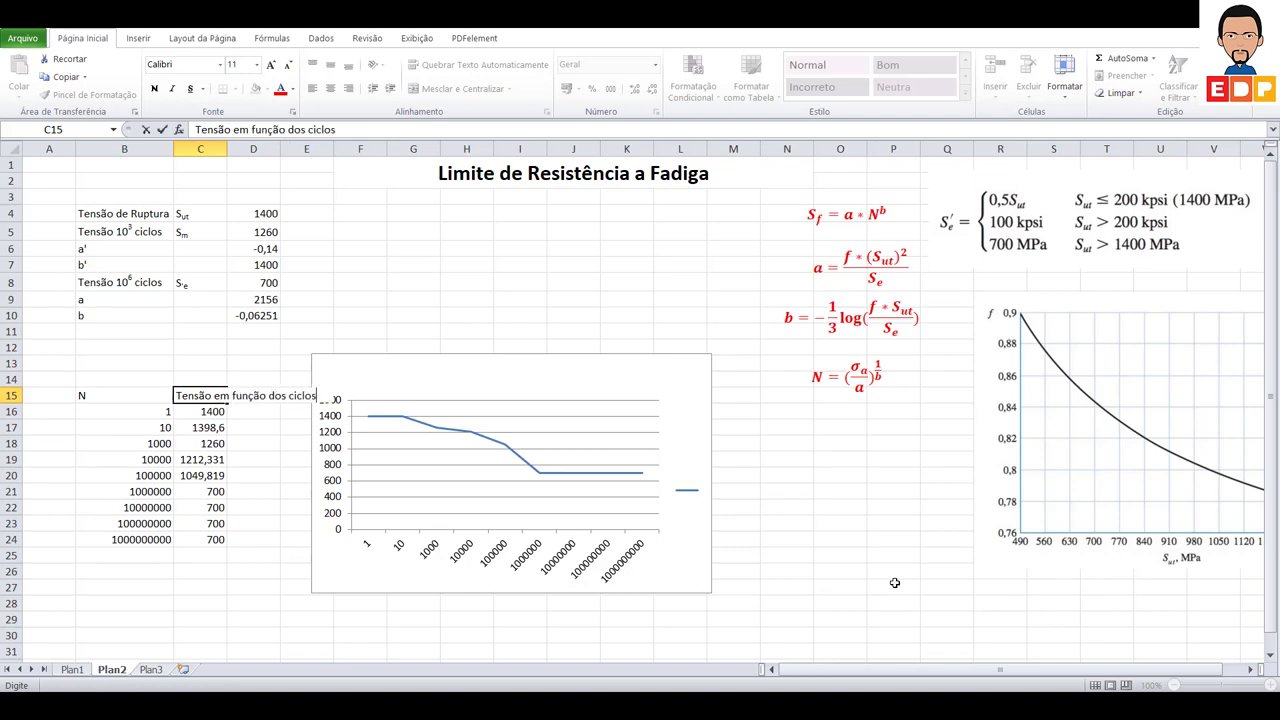
pyautogui.press('Return')
pyautogui.click(800, 522)
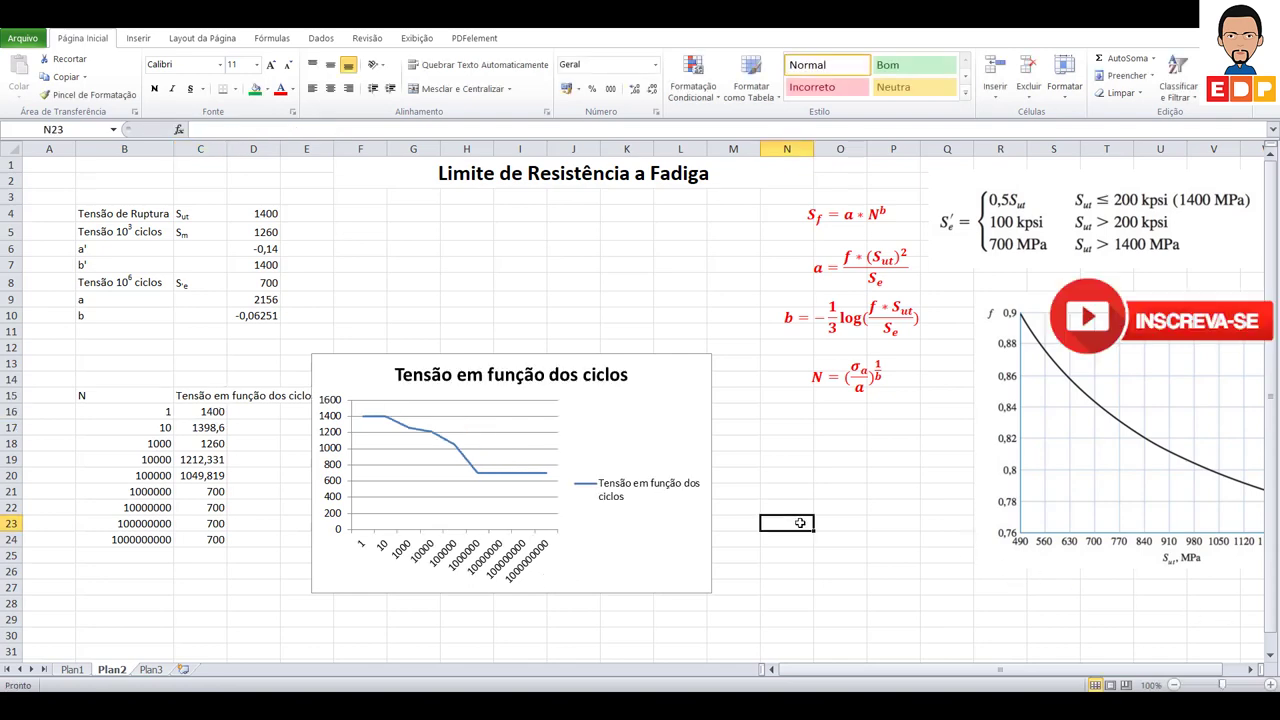
# Step: Delete the stress chart's legend, leaving just the title and stress line
pyautogui.click(636, 488)
pyautogui.rightClick(637, 488)
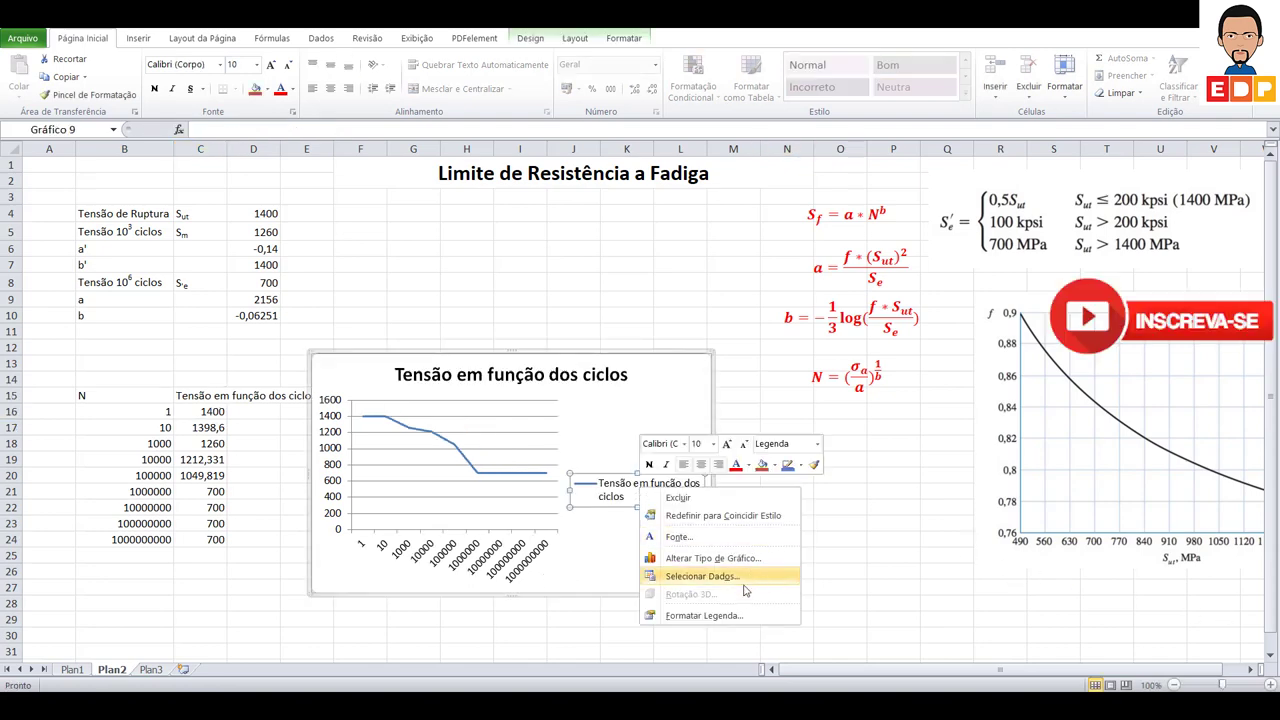
pyautogui.click(720, 615)
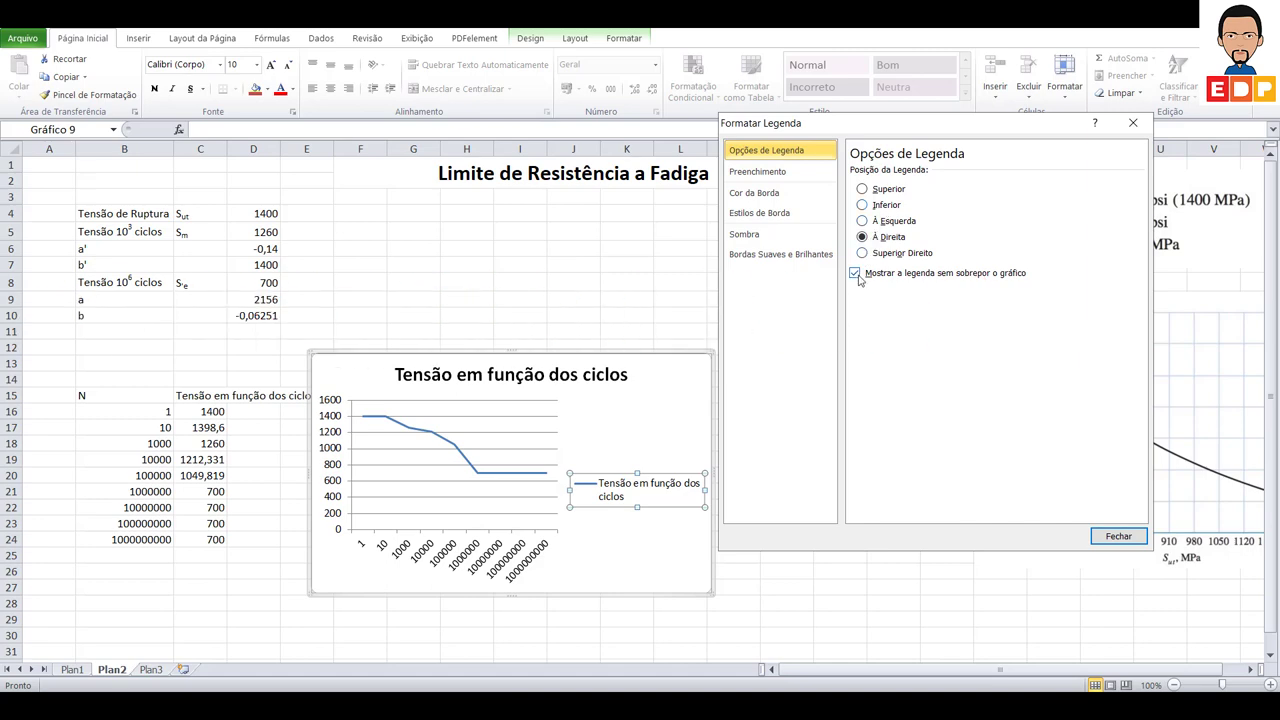
pyautogui.click(1118, 536)
pyautogui.press('Delete')
pyautogui.click(955, 542)
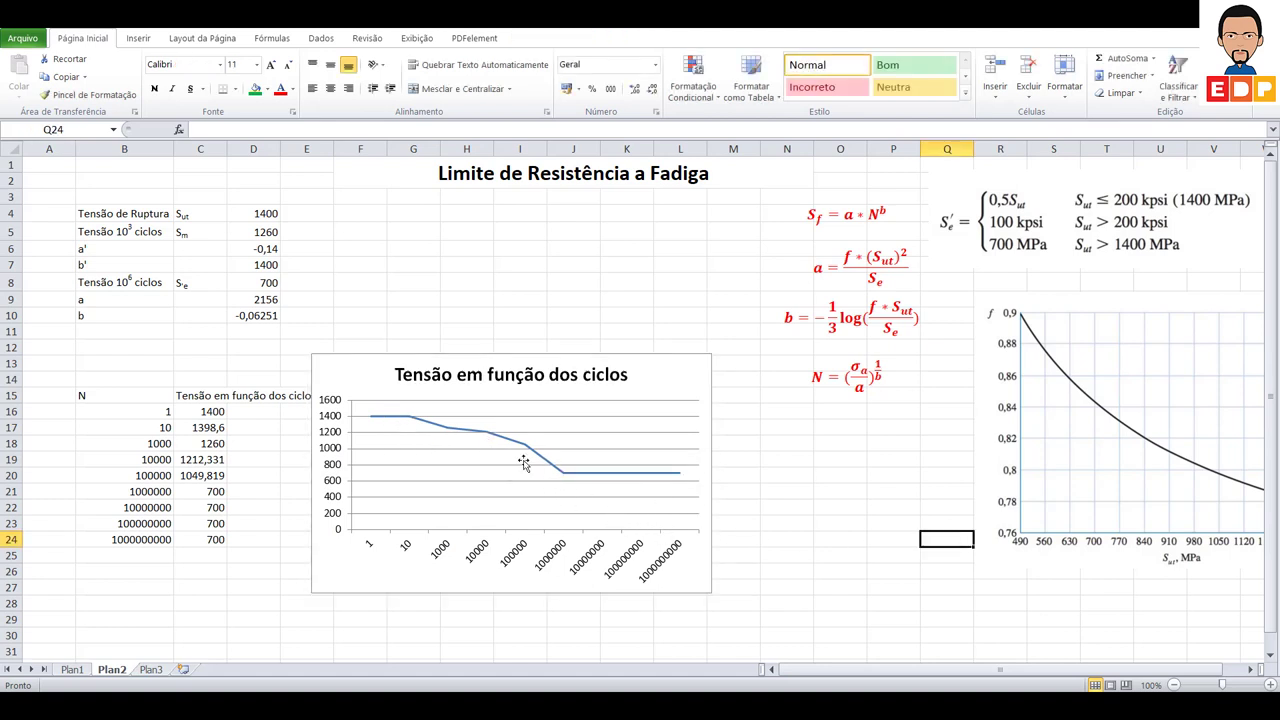
# Step: Switch the vertical stress axis to a base-10 logarithmic scale spanning 1 to 10000
pyautogui.rightClick(515, 465)
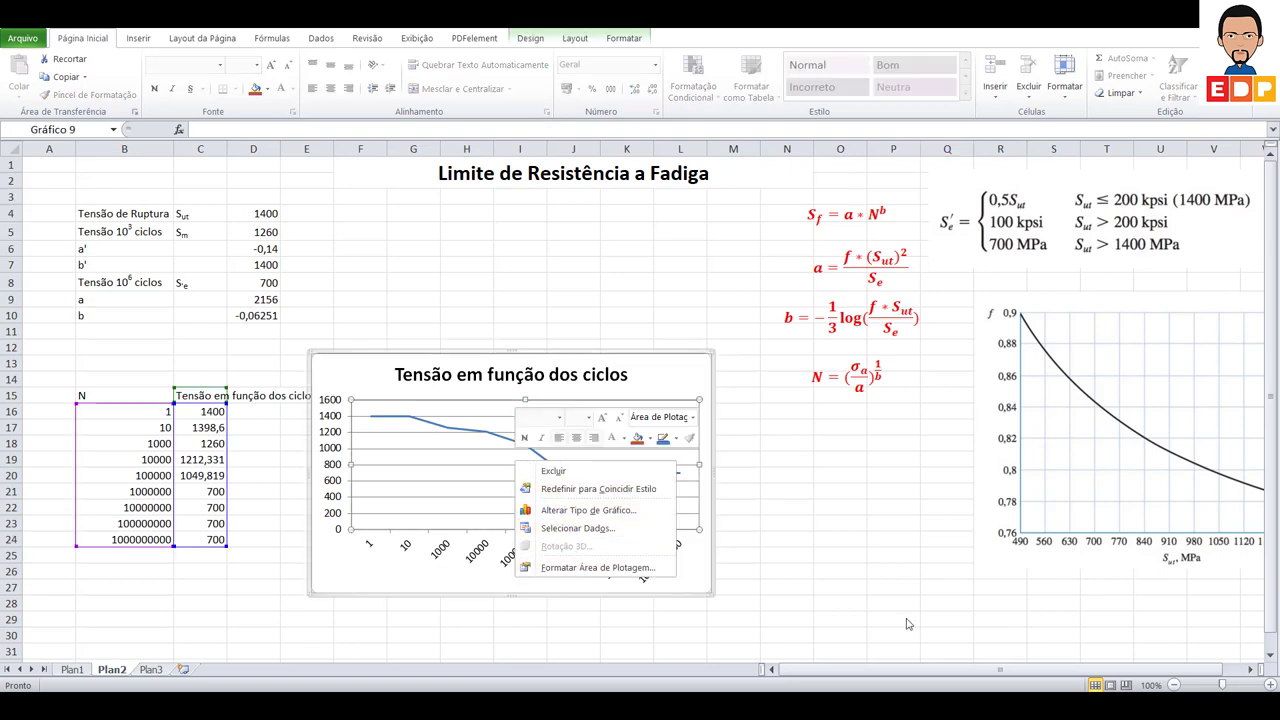
pyautogui.click(482, 533)
pyautogui.rightClick(333, 479)
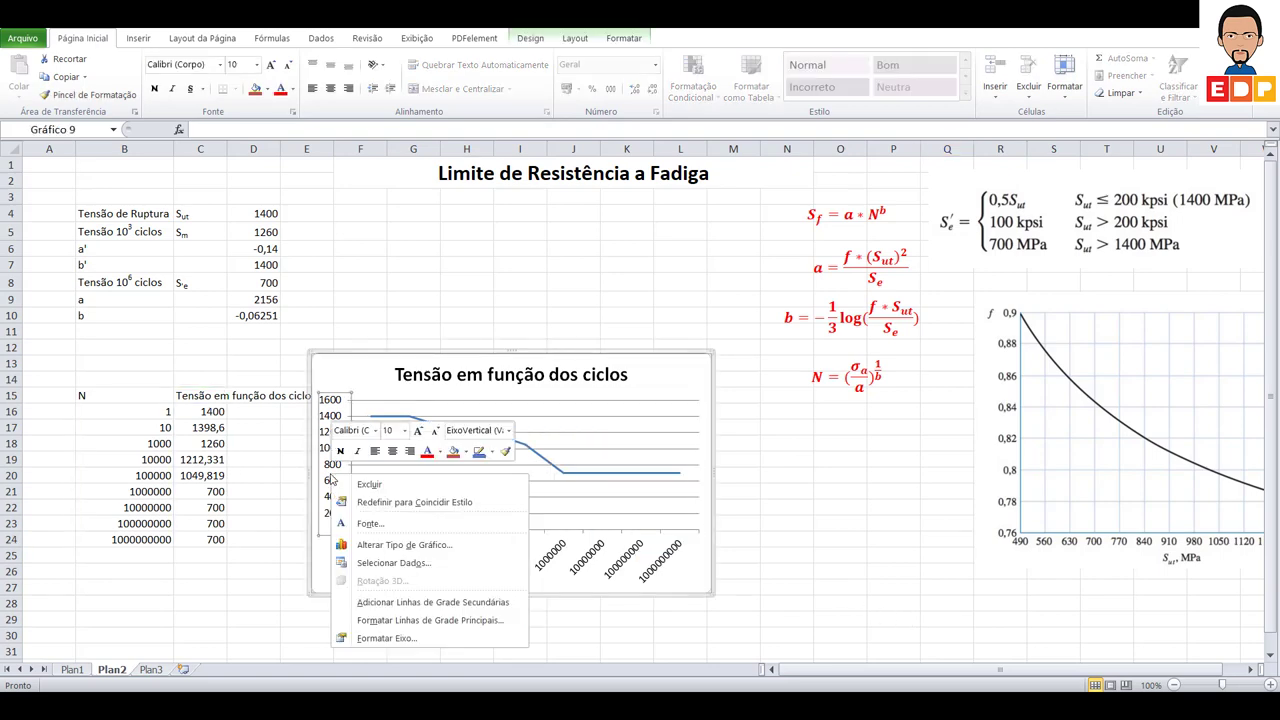
pyautogui.click(405, 638)
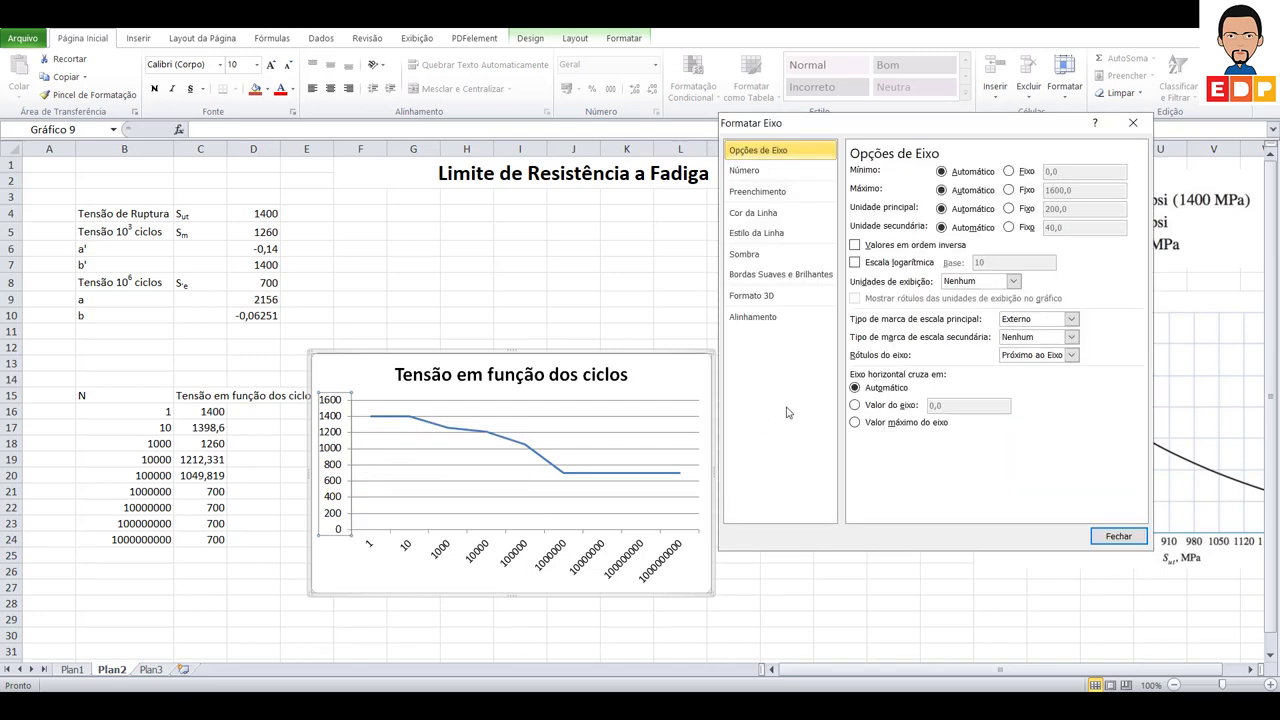
pyautogui.click(866, 264)
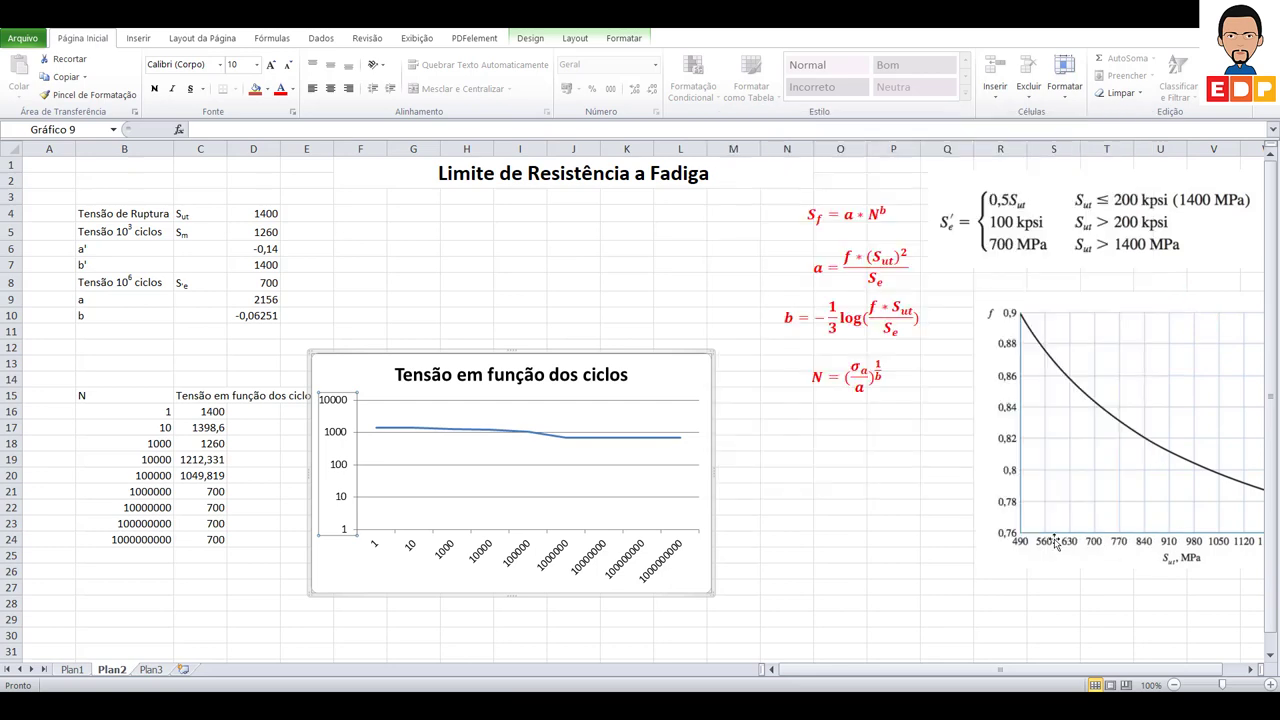
pyautogui.click(1128, 538)
pyautogui.click(680, 360)
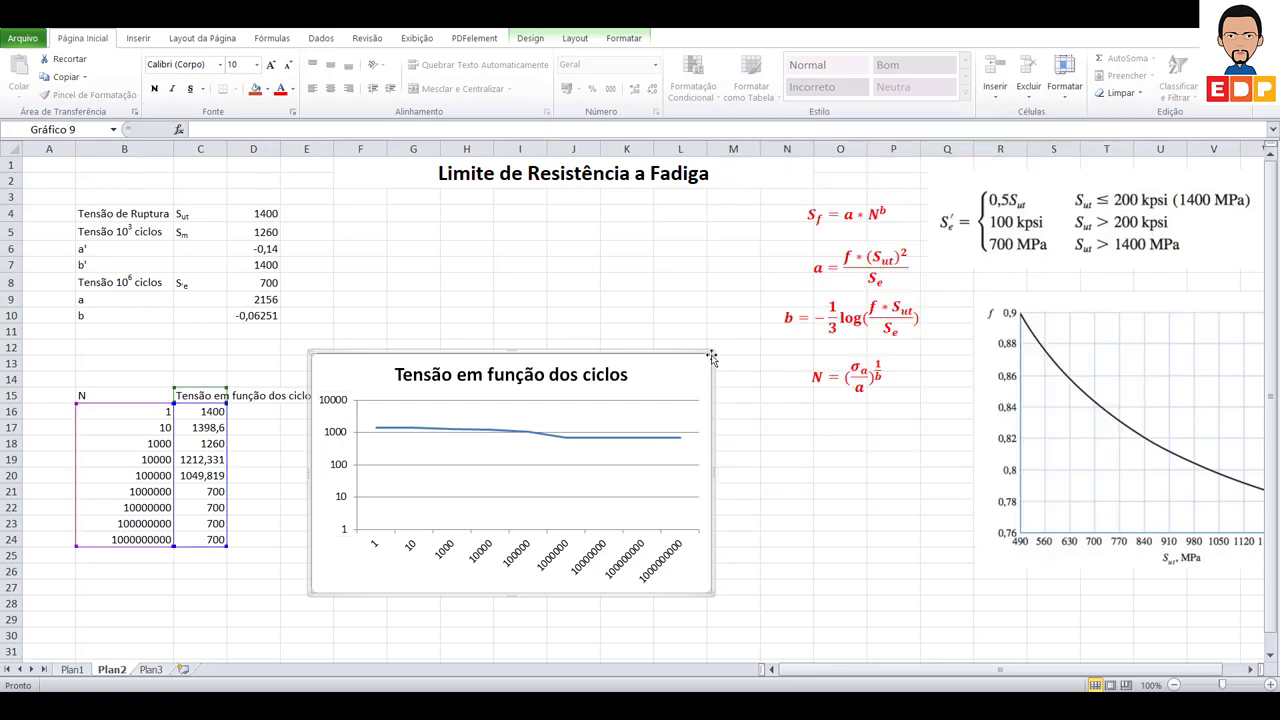
# Step: Stretch the chart larger toward the upper right and lower right, then place it beside the data table
pyautogui.moveTo(709, 353); pyautogui.dragTo(957, 197)
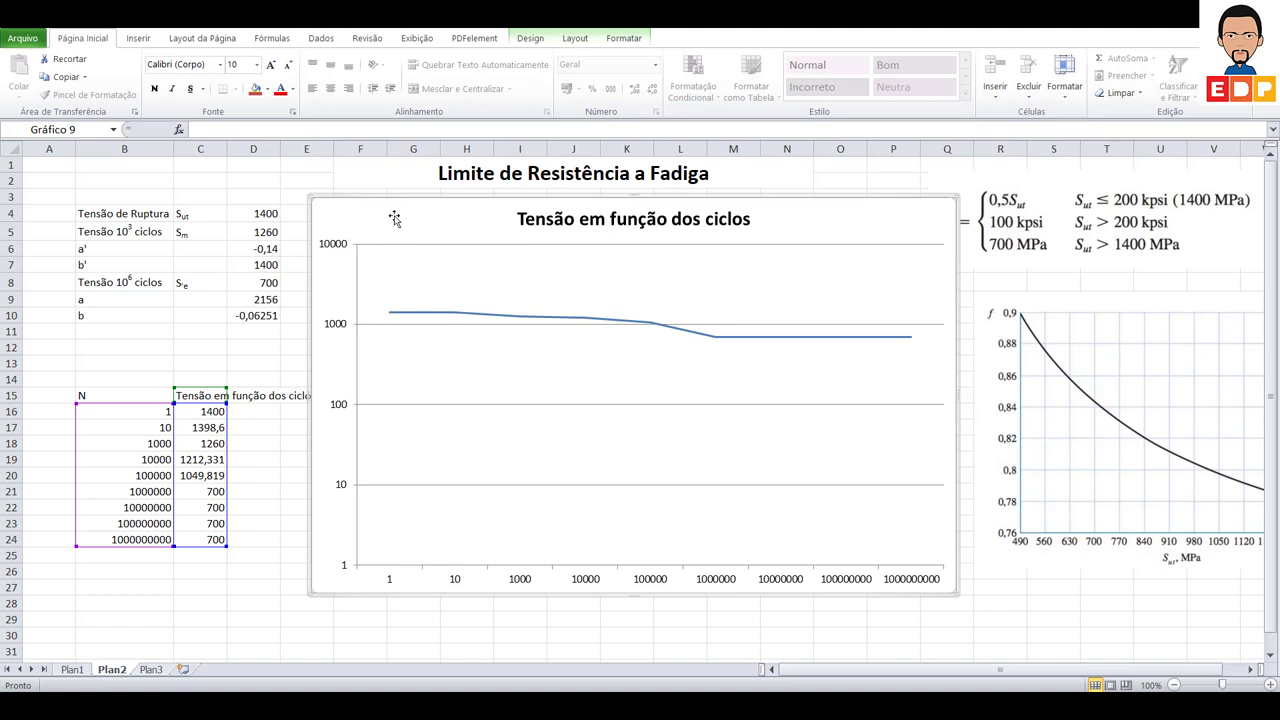
pyautogui.moveTo(397, 202); pyautogui.dragTo(450, 178)
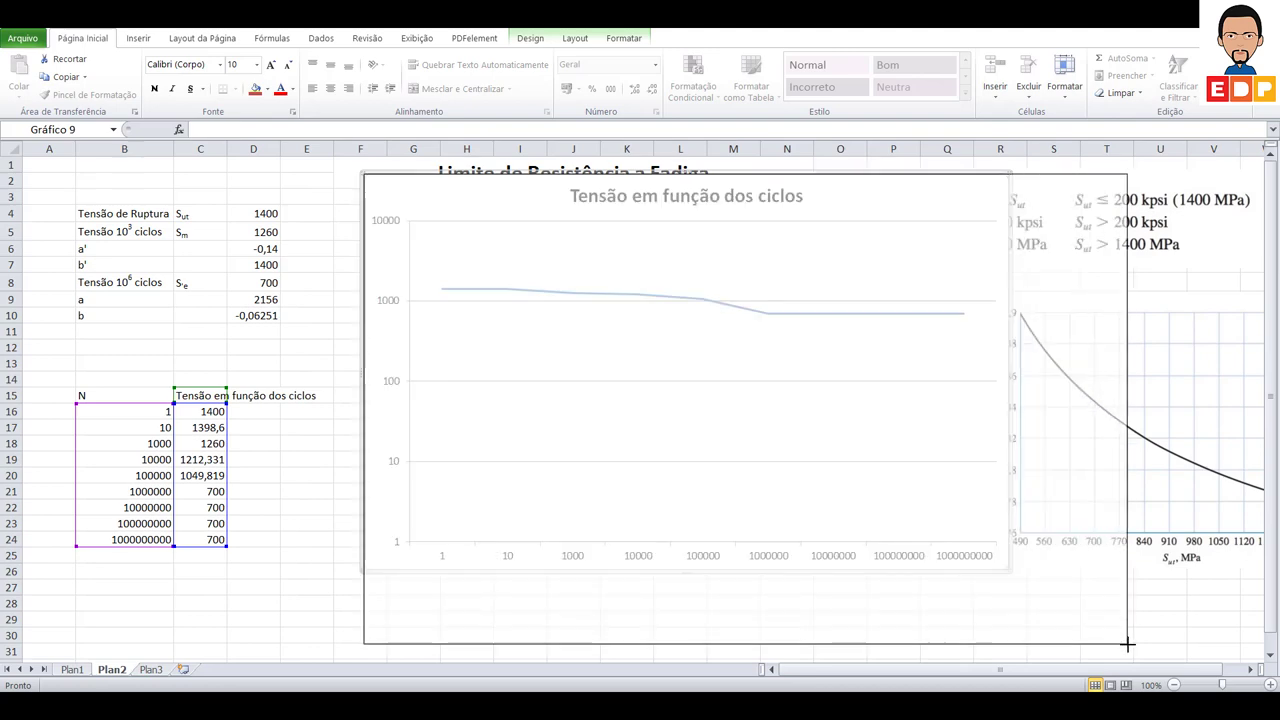
pyautogui.moveTo(1008, 567); pyautogui.dragTo(1180, 662)
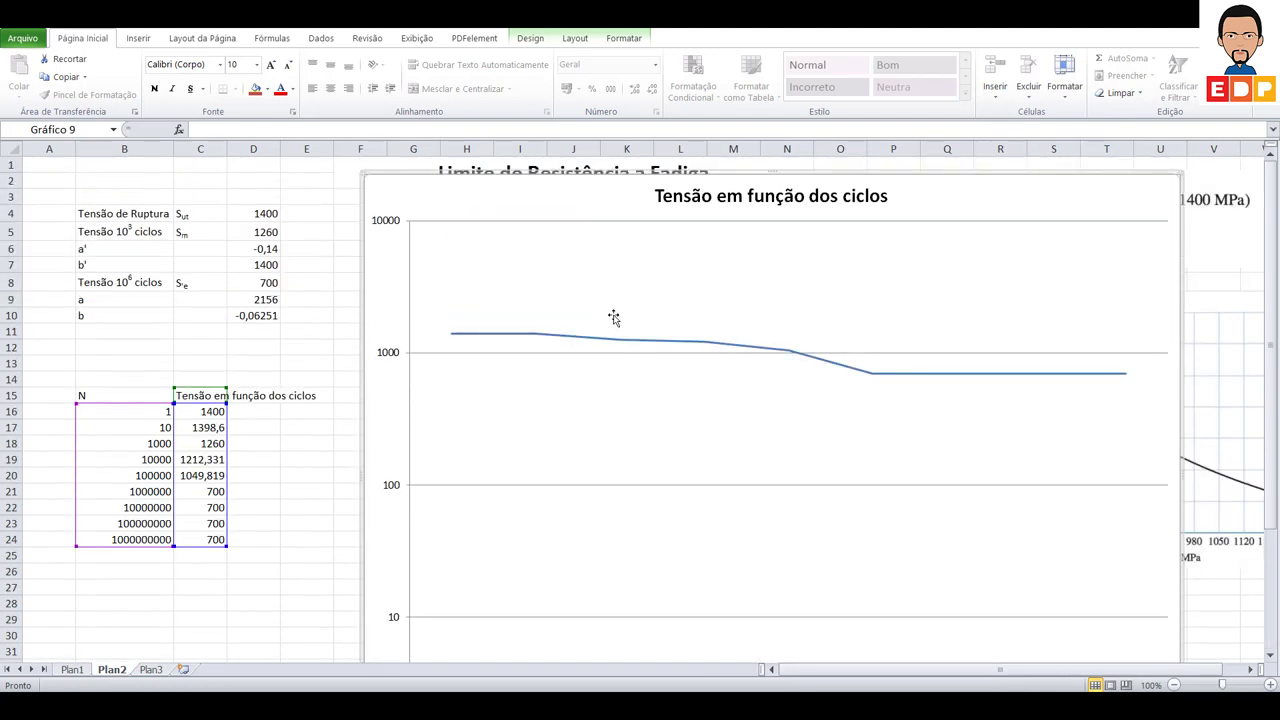
pyautogui.moveTo(441, 193)
pyautogui.mouseDown()
pyautogui.moveTo(430, 181)
pyautogui.moveTo(428, 200)
pyautogui.mouseUp()
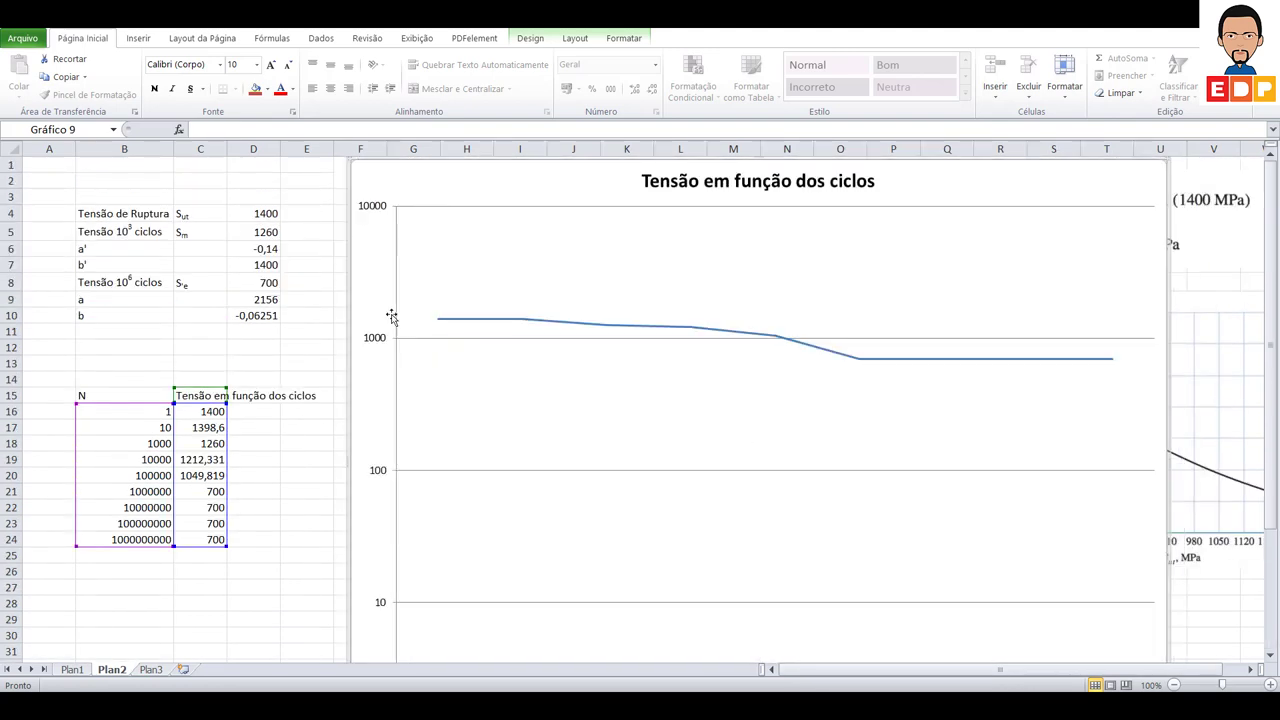
# Step: Set the ultimate tensile strength in D4 to 900
pyautogui.click(262, 208)
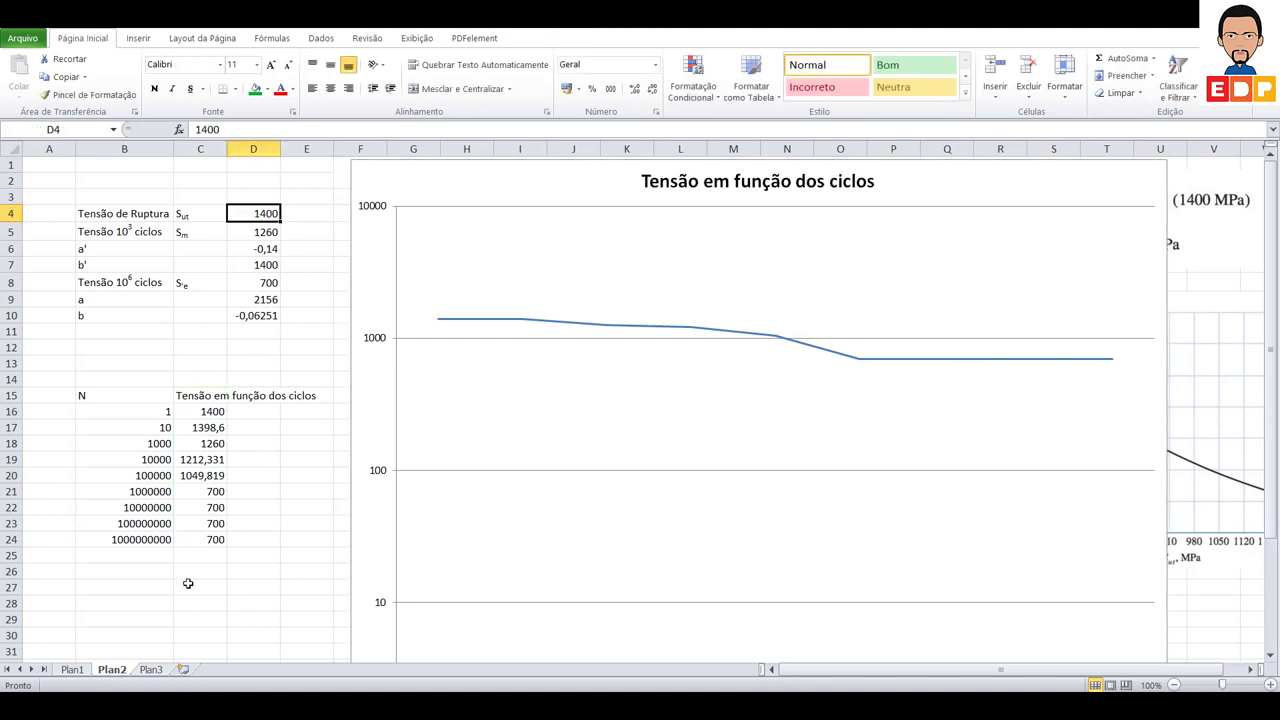
pyautogui.write('9')
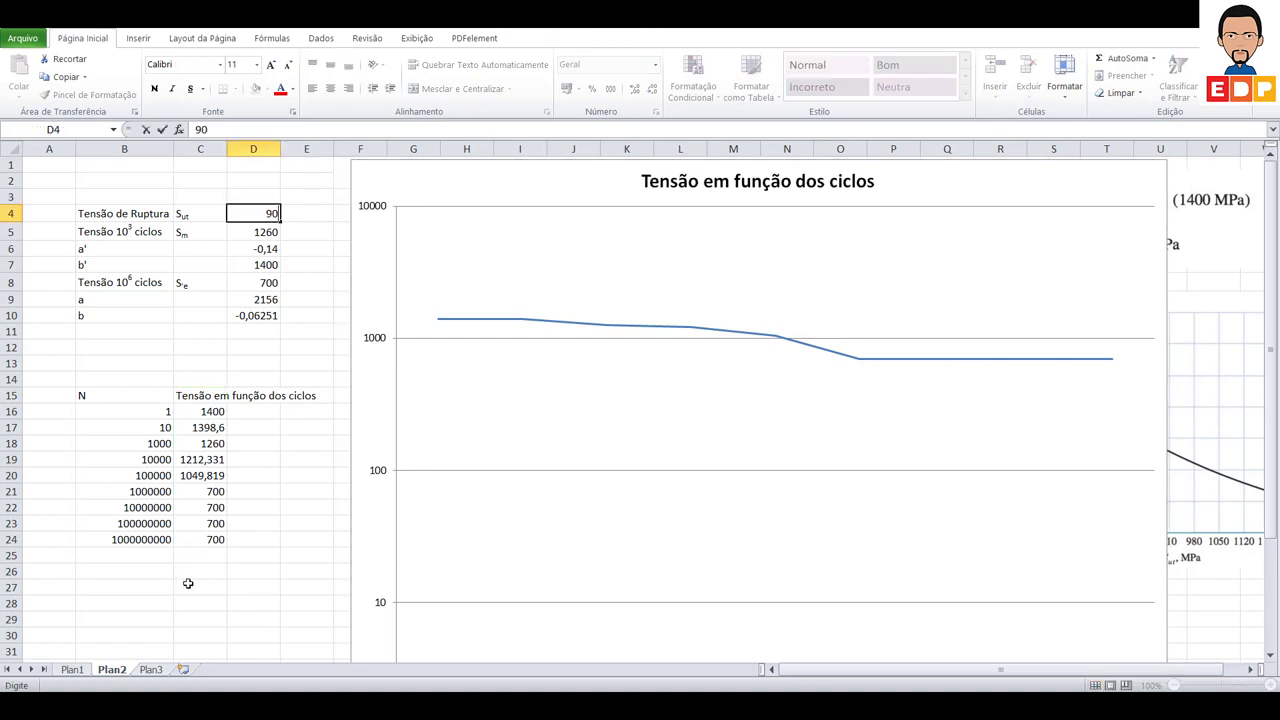
pyautogui.write('0')
pyautogui.press('Return')
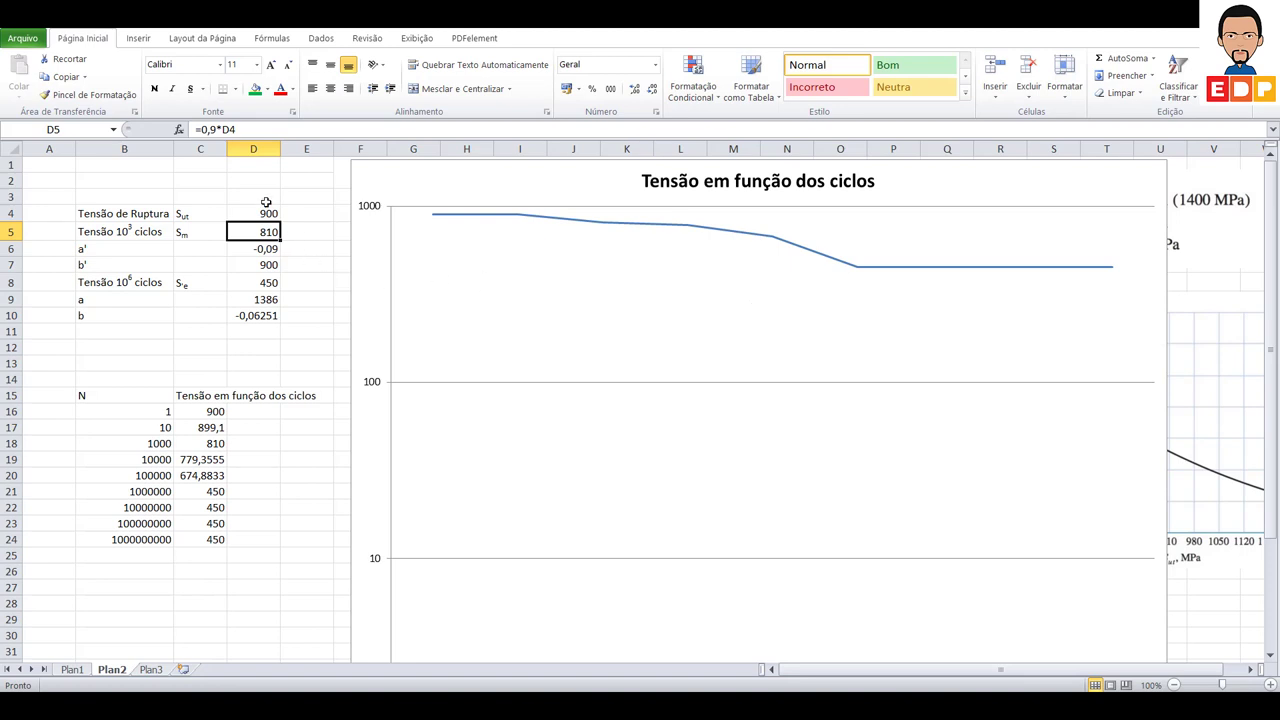
# Step: Fix the vertical axis maximum at 2000
pyautogui.click(373, 207)
pyautogui.rightClick(373, 205)
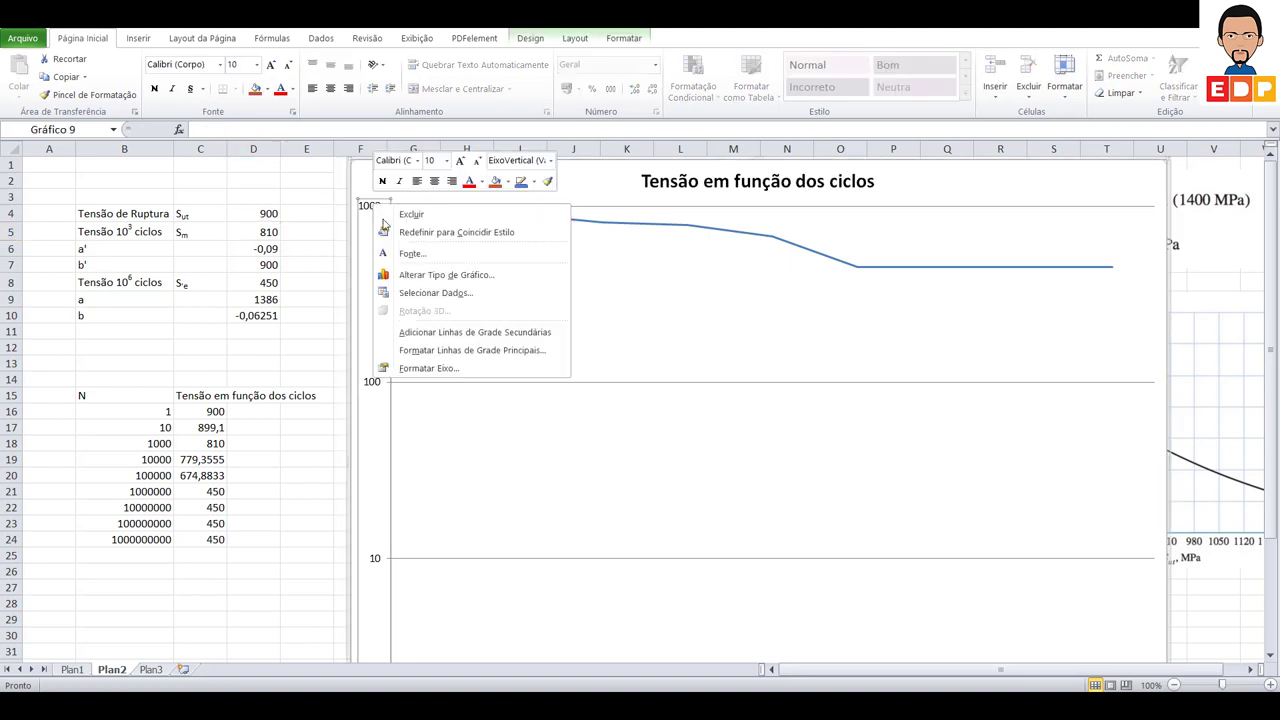
pyautogui.click(455, 376)
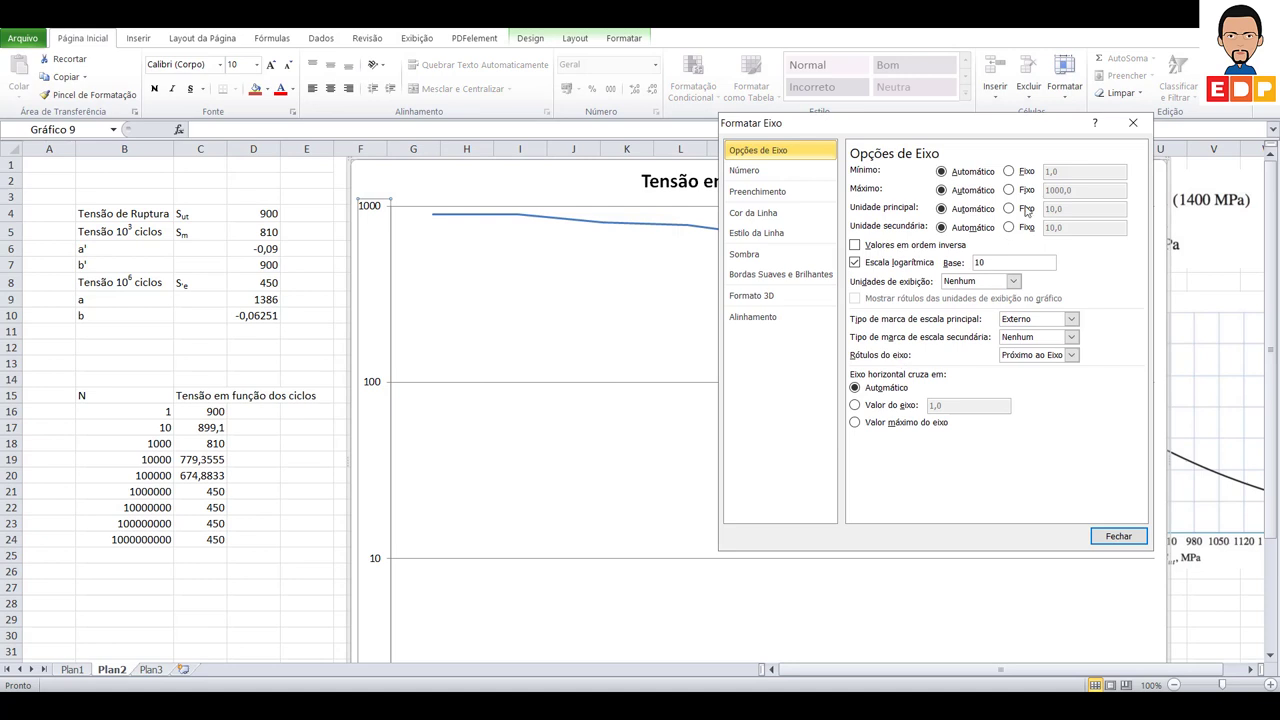
pyautogui.click(1009, 190)
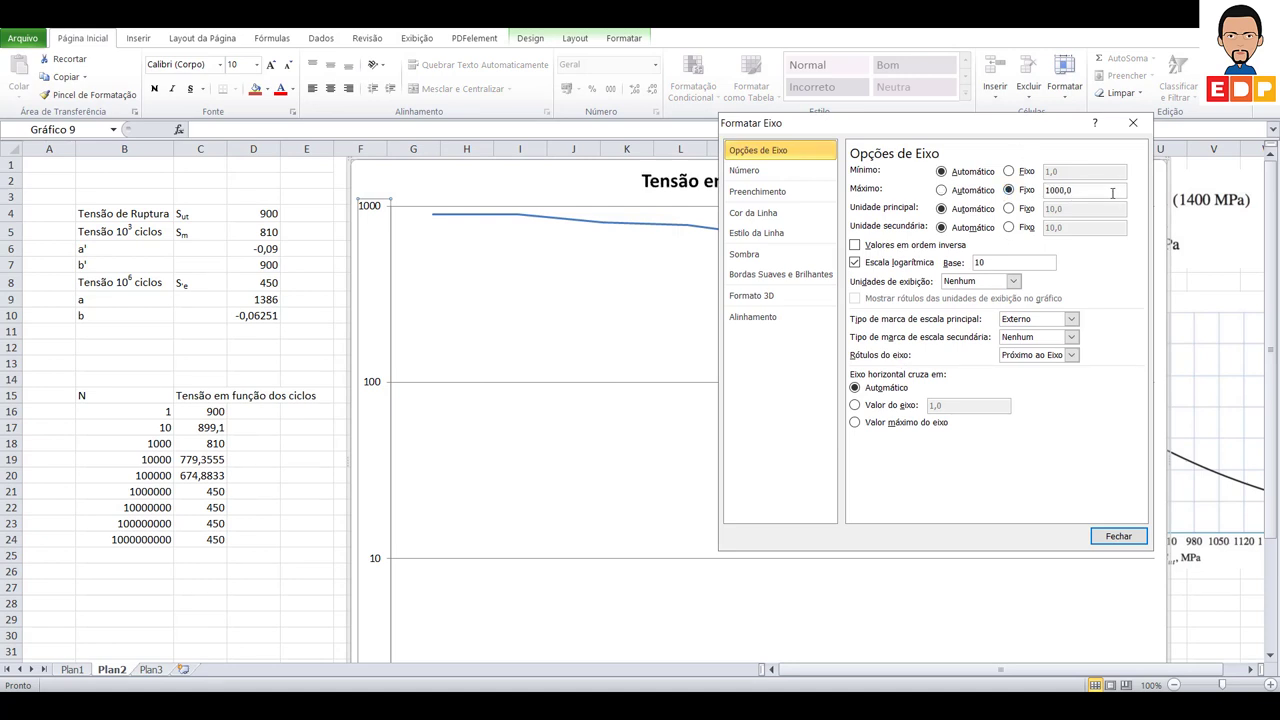
pyautogui.doubleClick(1065, 192)
pyautogui.write('2')
pyautogui.press('Return')
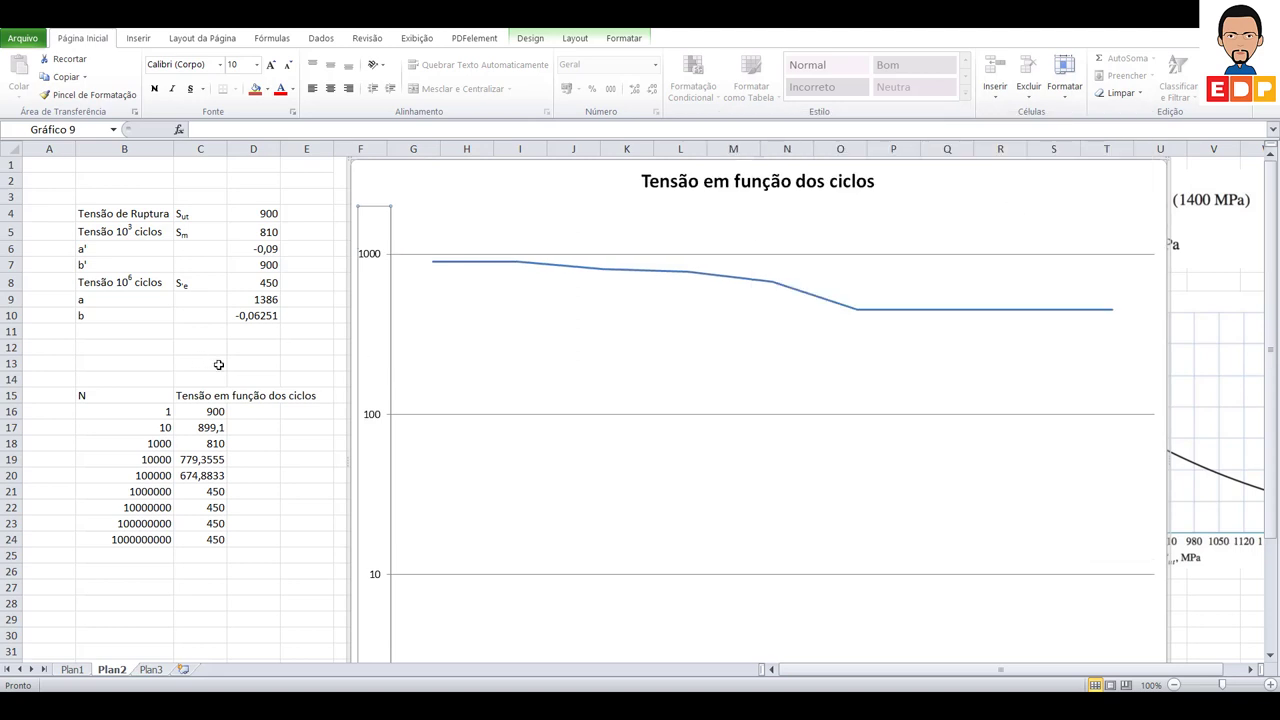
# Step: Change the ultimate tensile strength in D4 to 500
pyautogui.click(265, 214)
pyautogui.write('50')
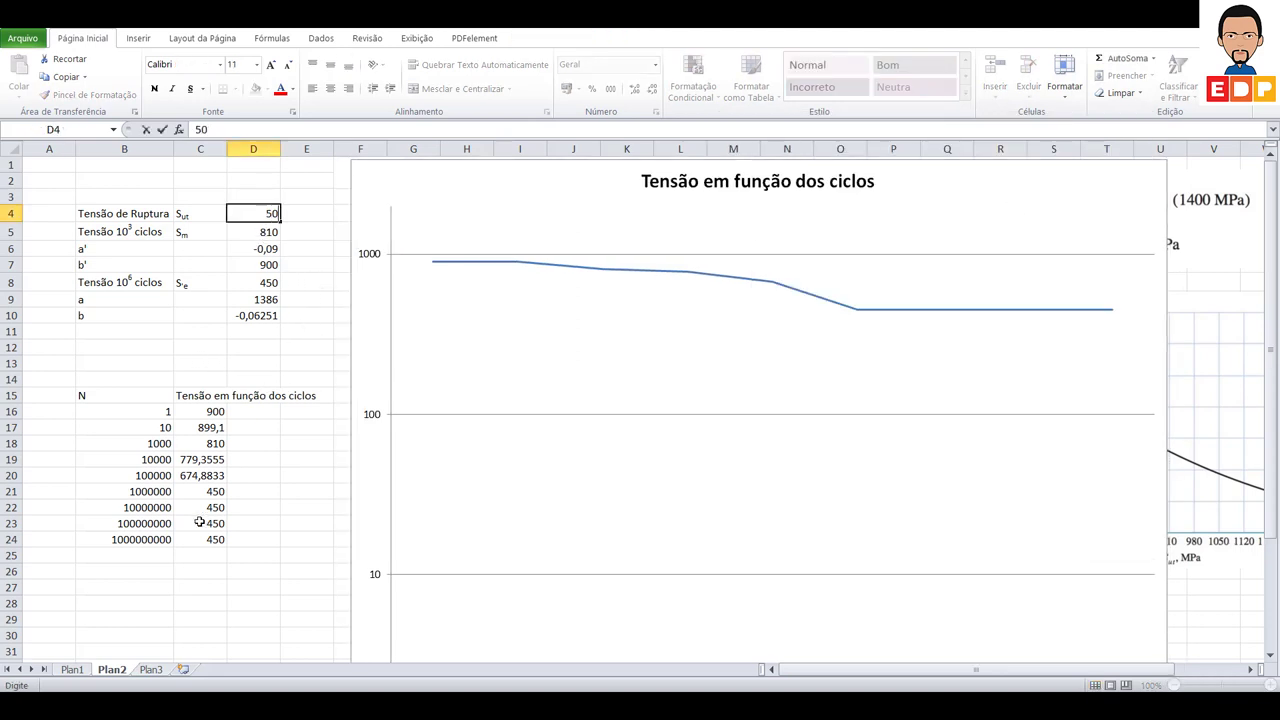
pyautogui.press('Return')
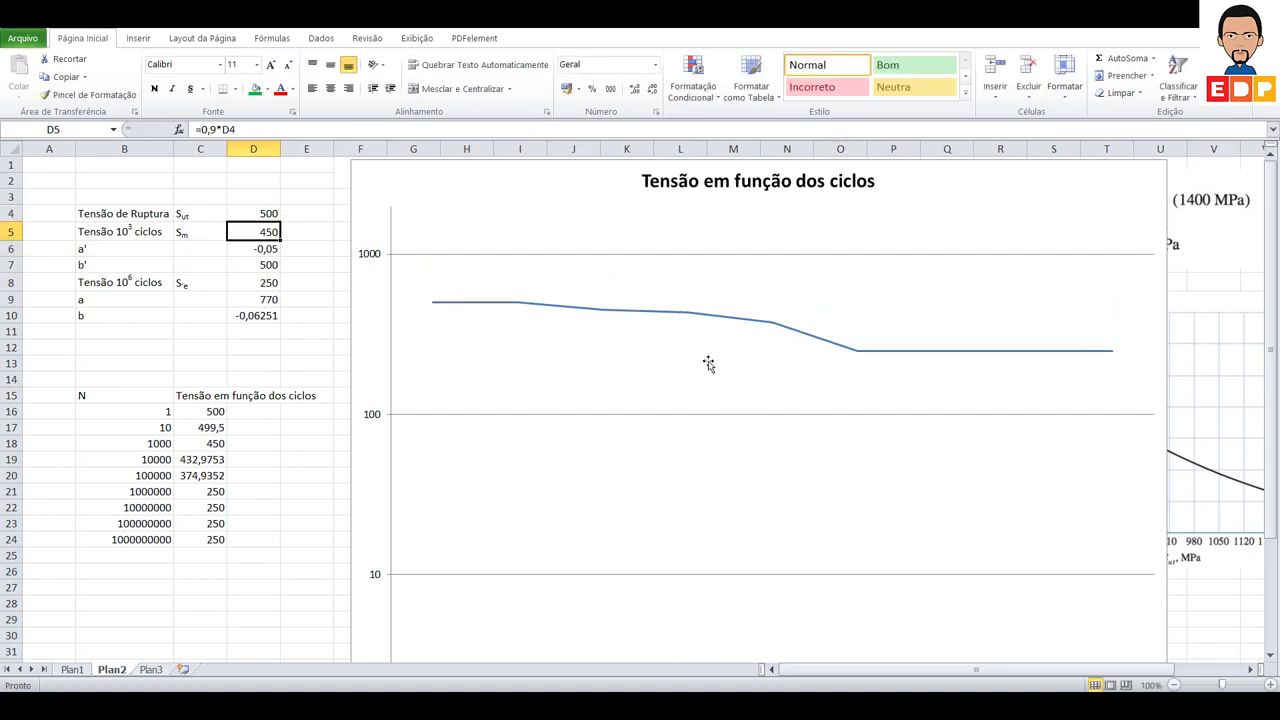
pyautogui.scroll(-3, 692, 359)
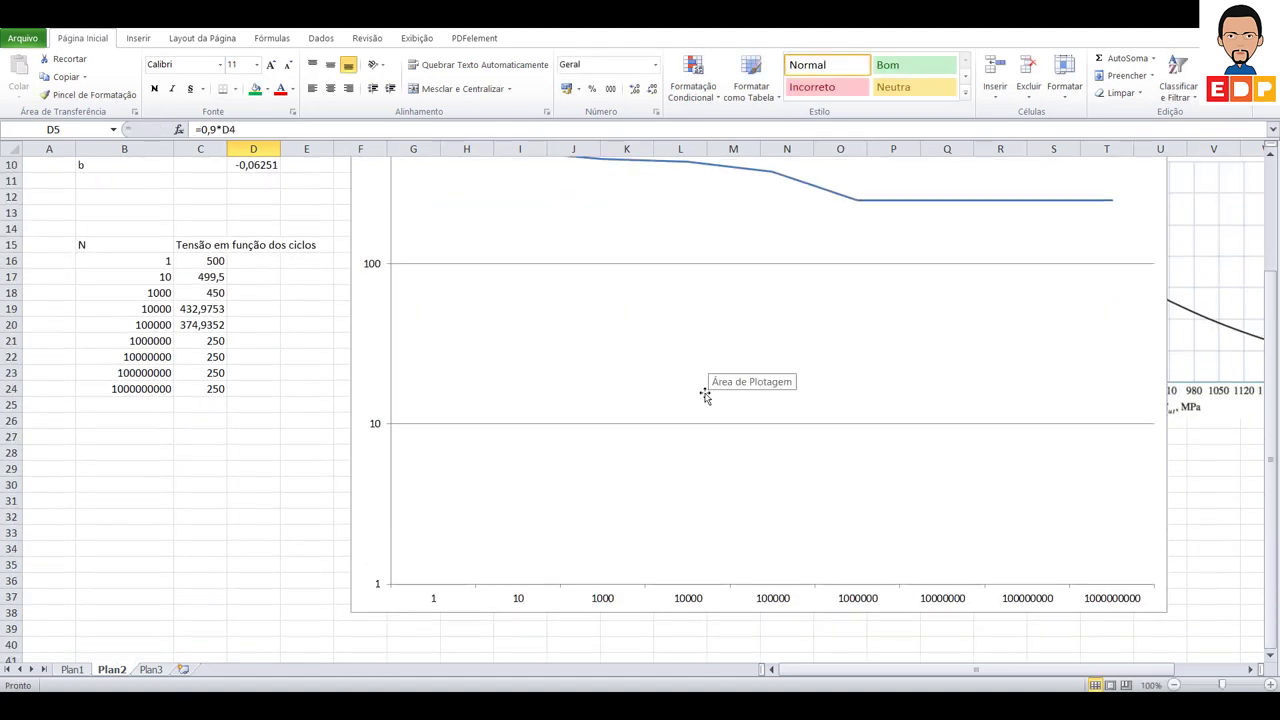
pyautogui.scroll(3, 703, 394)
pyautogui.scroll(-3, 703, 394)
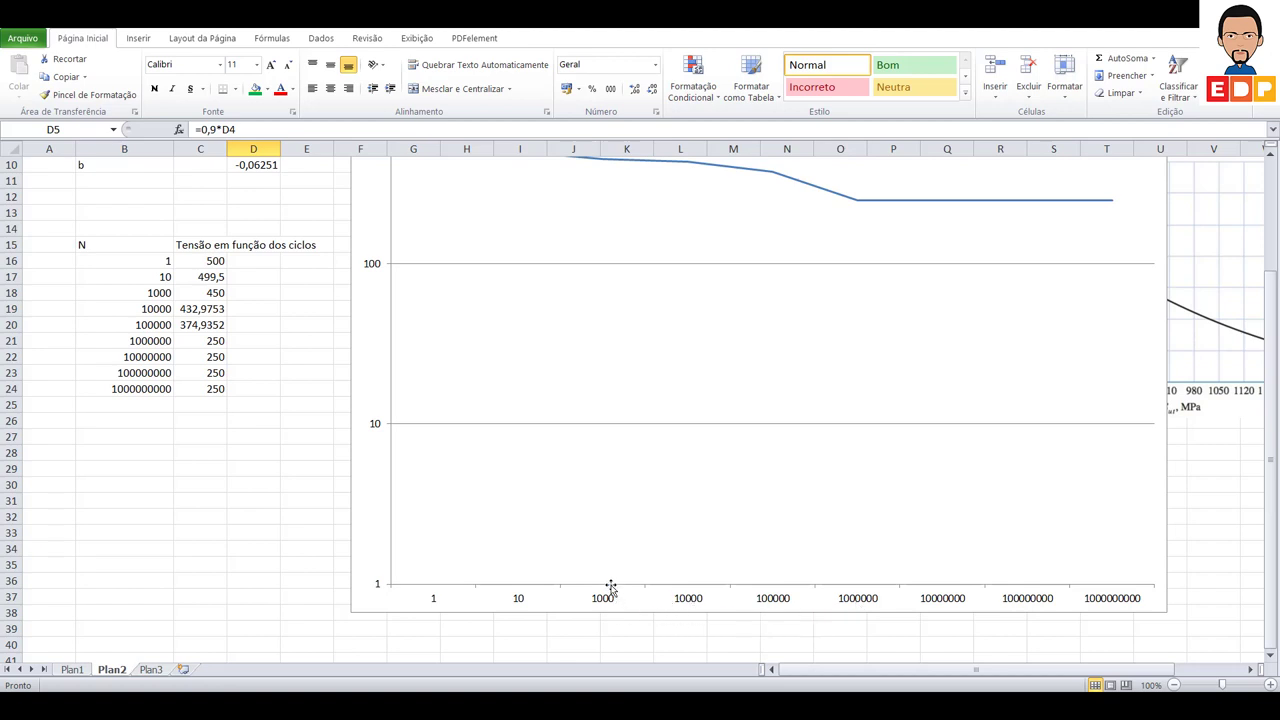
pyautogui.scroll(2, 605, 590)
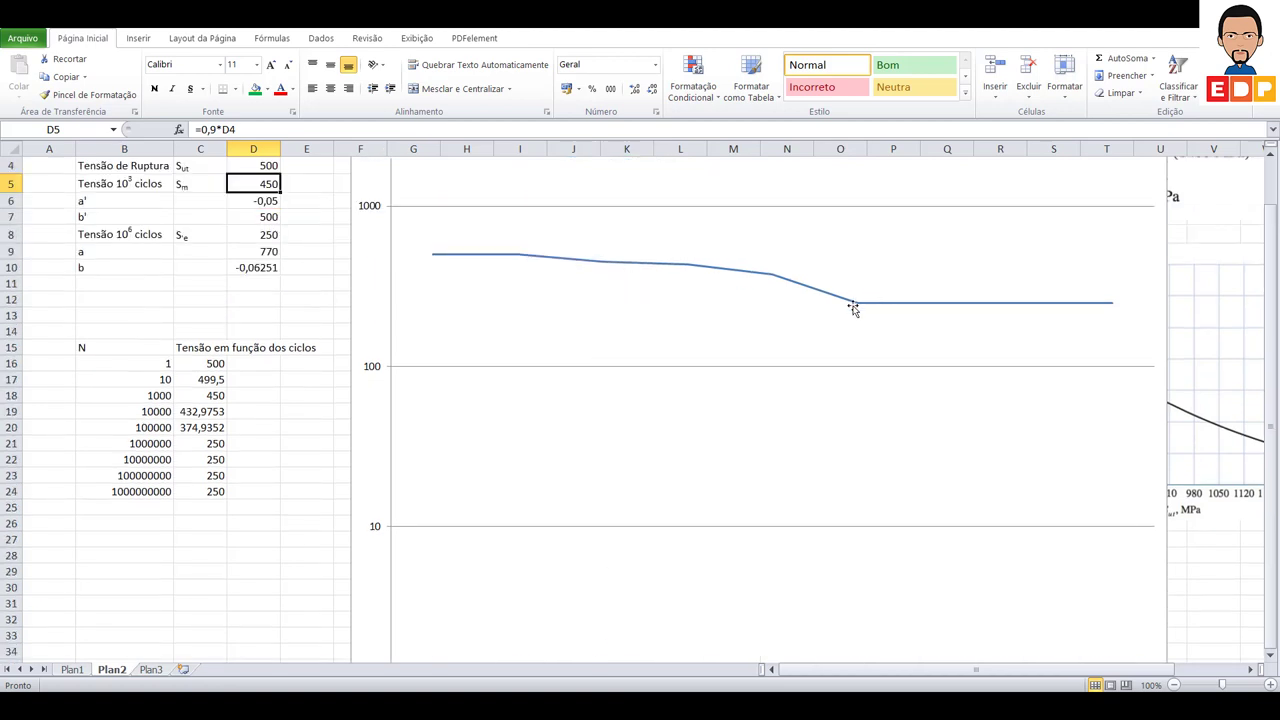
pyautogui.scroll(-3, 865, 302)
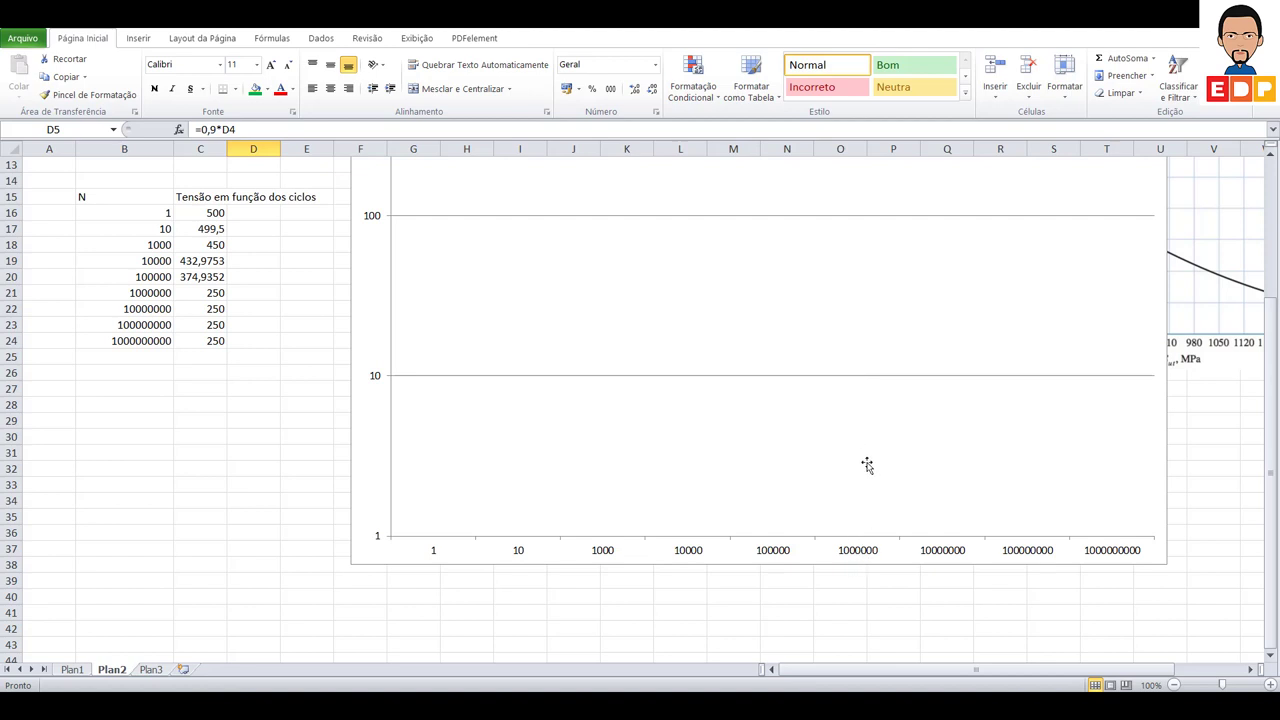
pyautogui.scroll(4, 865, 466)
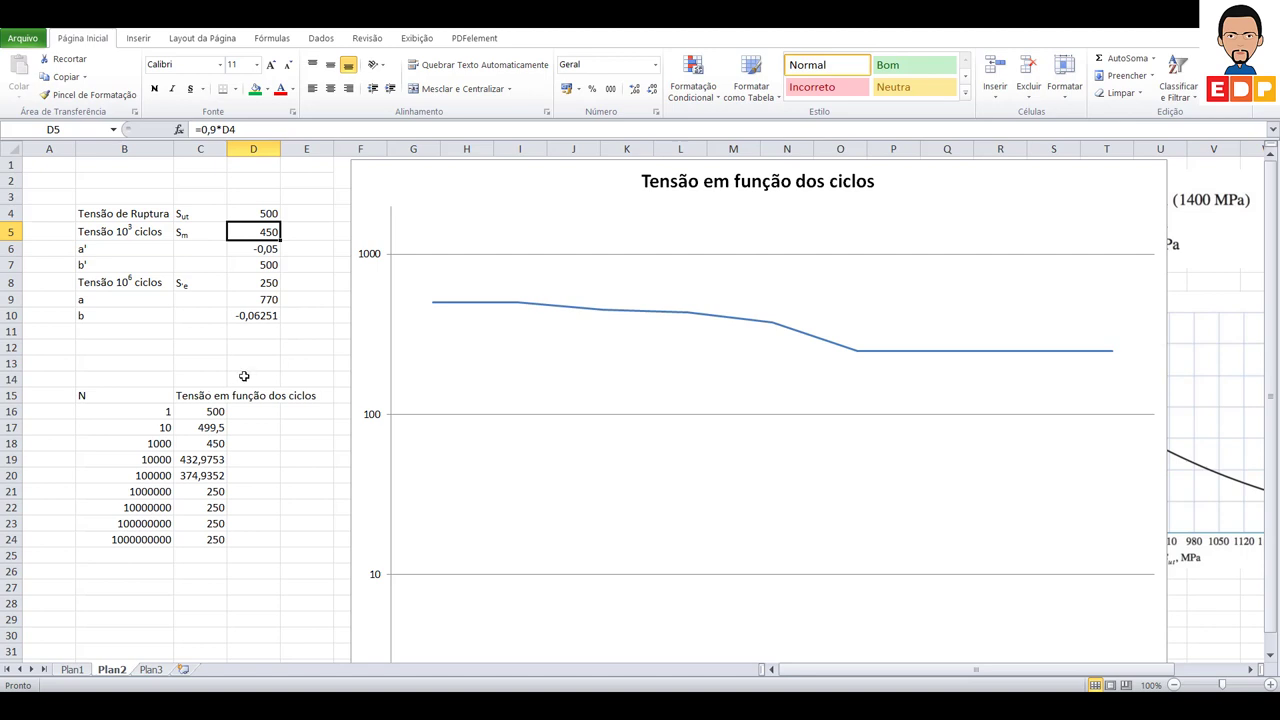
# Step: Move the chart down and right in two moves so the Sf, a, b and N formulas show
pyautogui.click(145, 344)
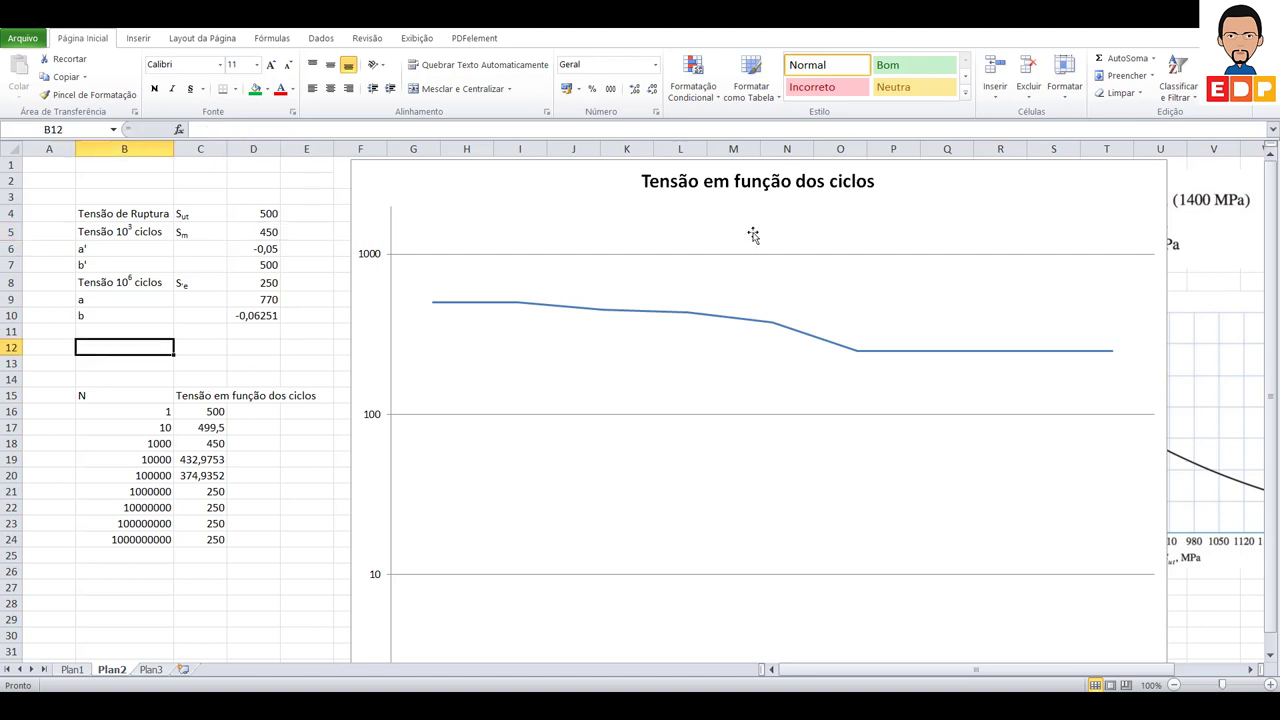
pyautogui.moveTo(474, 180); pyautogui.dragTo(524, 280)
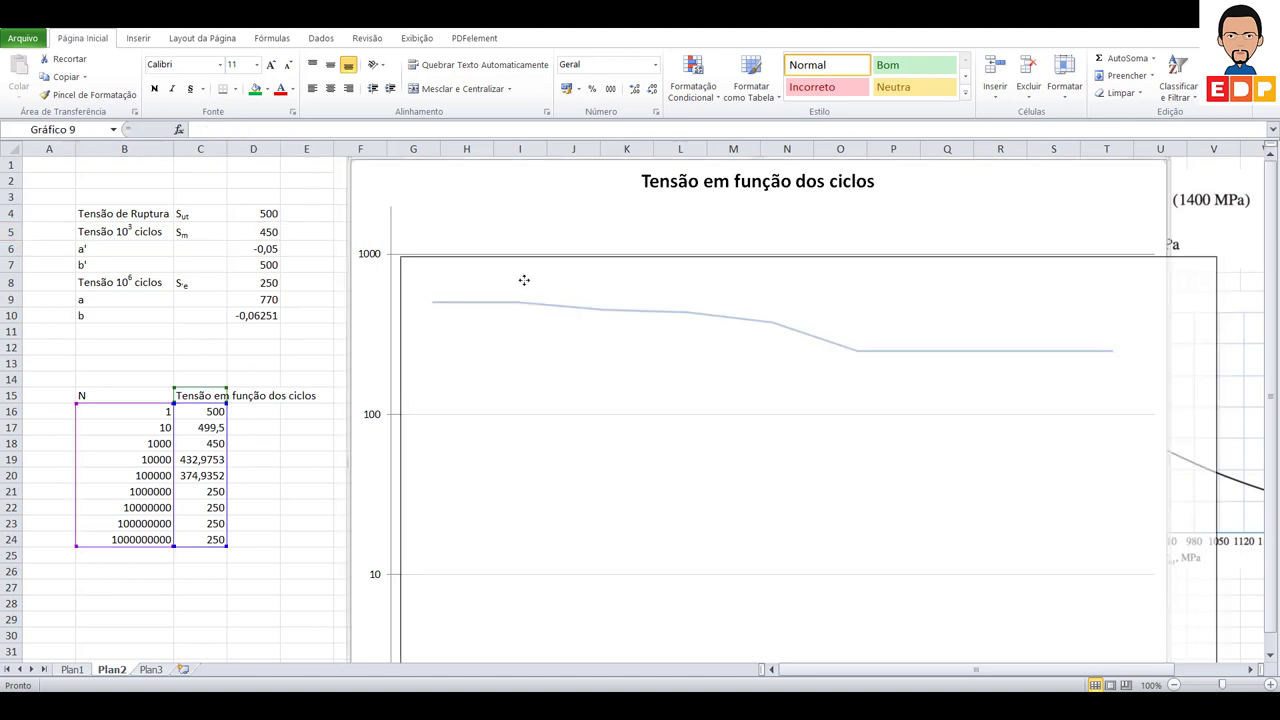
pyautogui.click(98, 340)
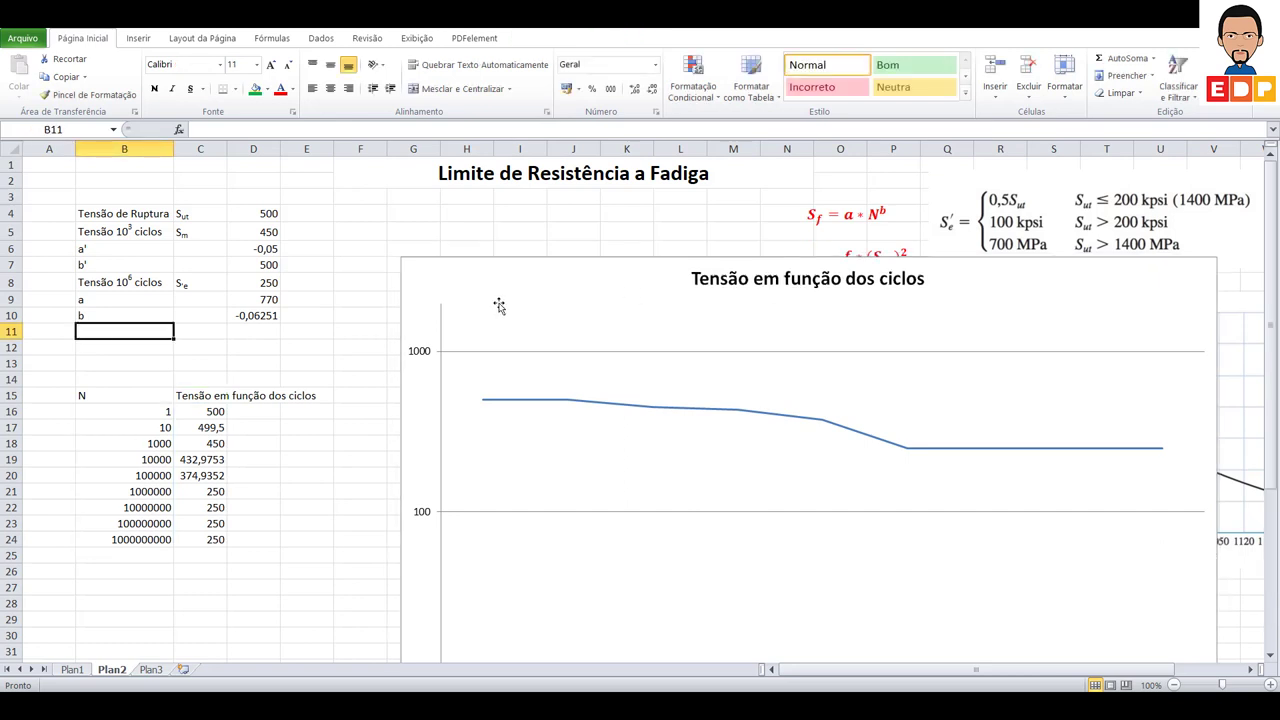
pyautogui.moveTo(500, 280); pyautogui.dragTo(550, 434)
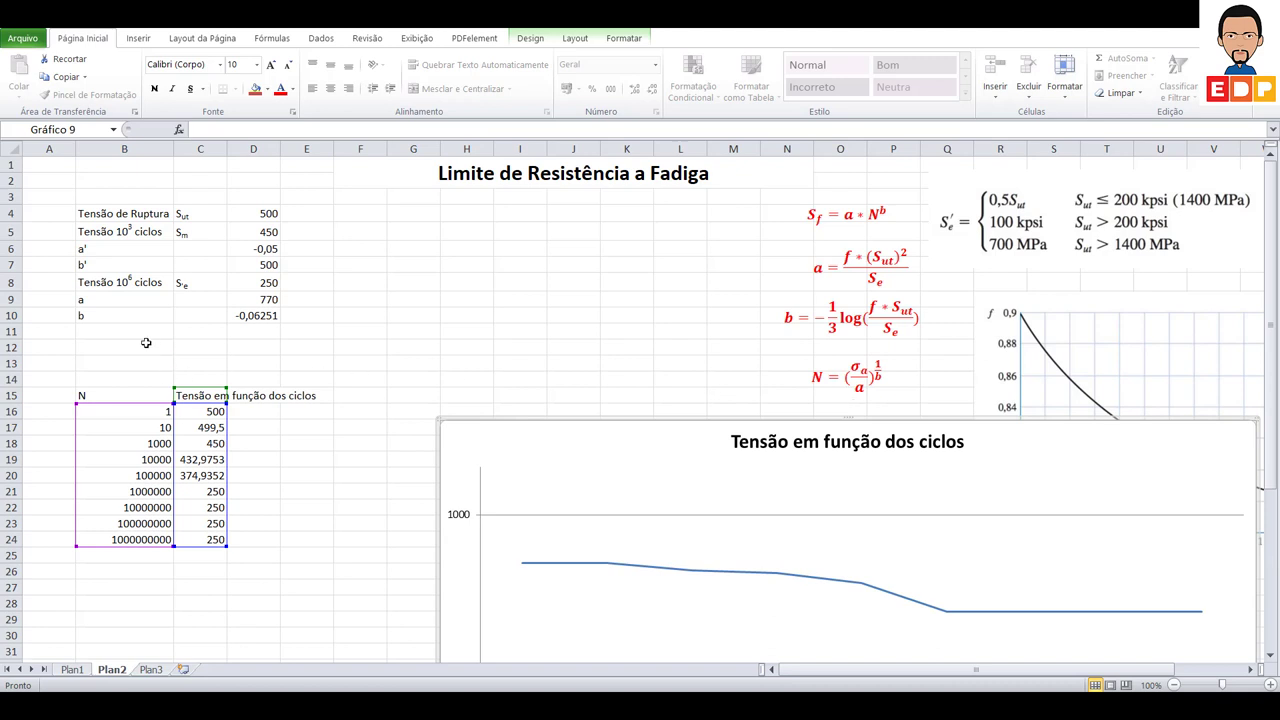
pyautogui.click(140, 348)
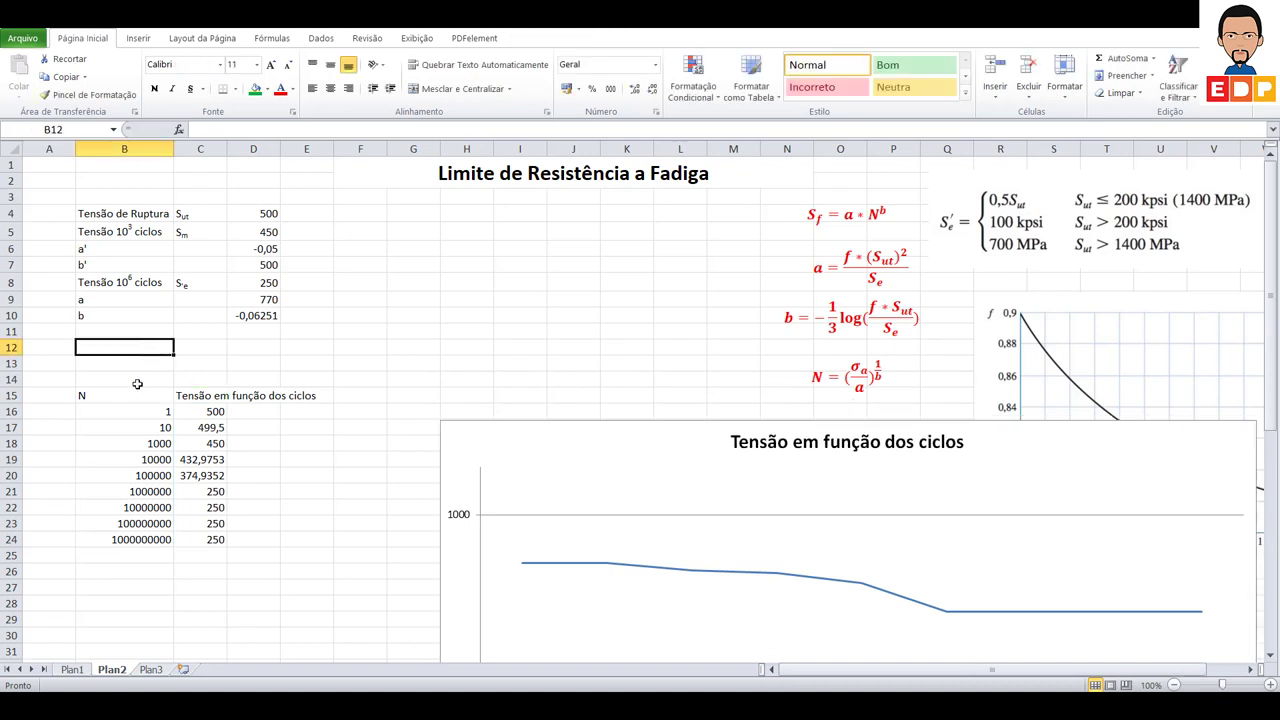
pyautogui.click(144, 333)
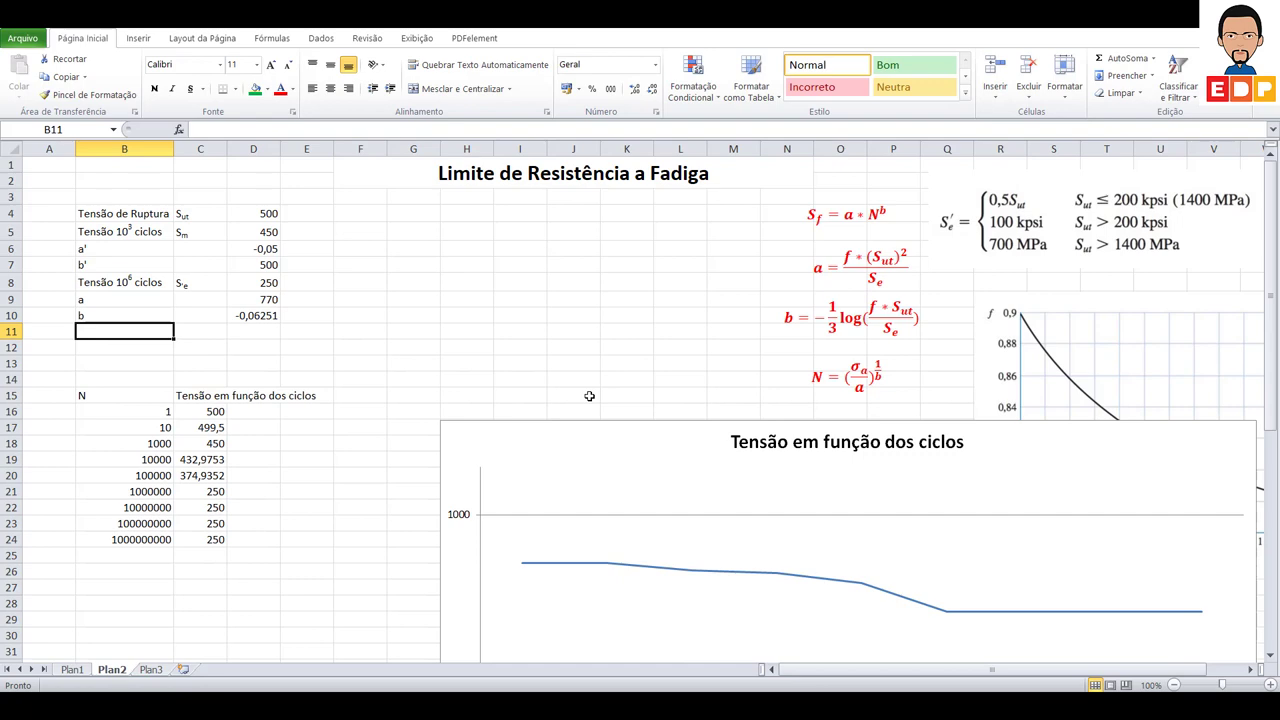
# Step: Label F5 'Tensão' and F6 'N'
pyautogui.click(360, 232)
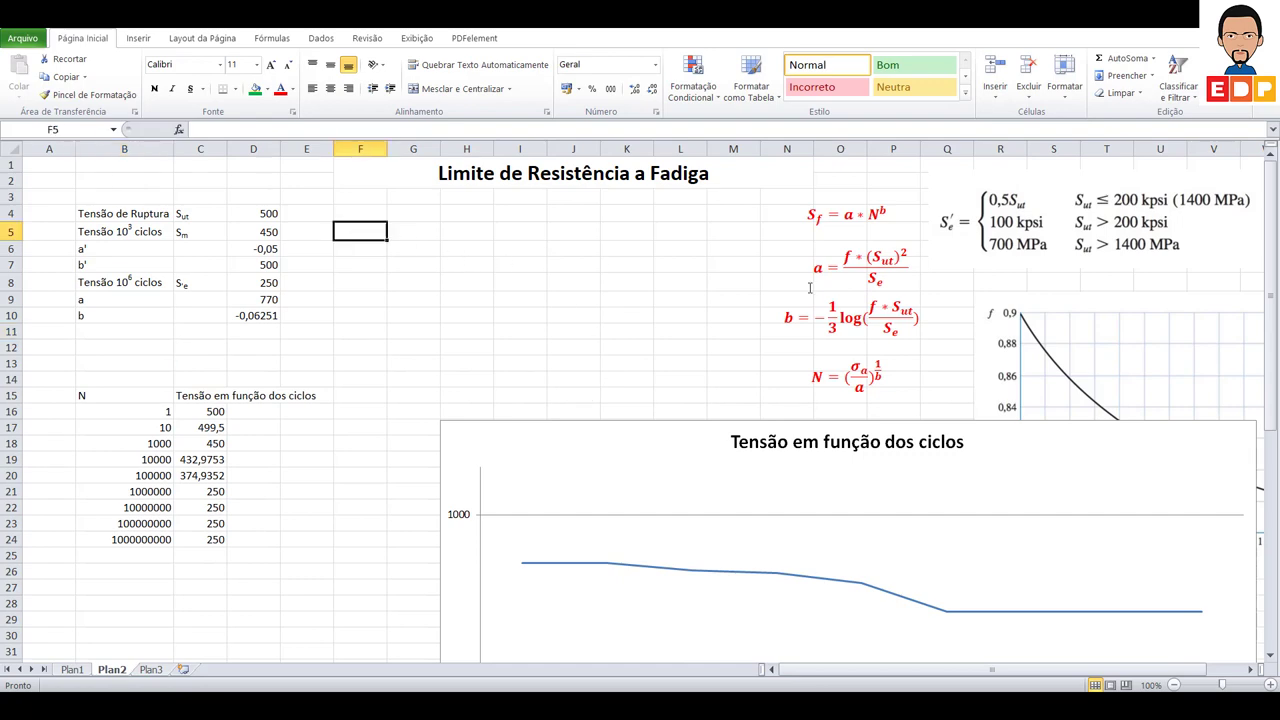
pyautogui.write('Tensão')
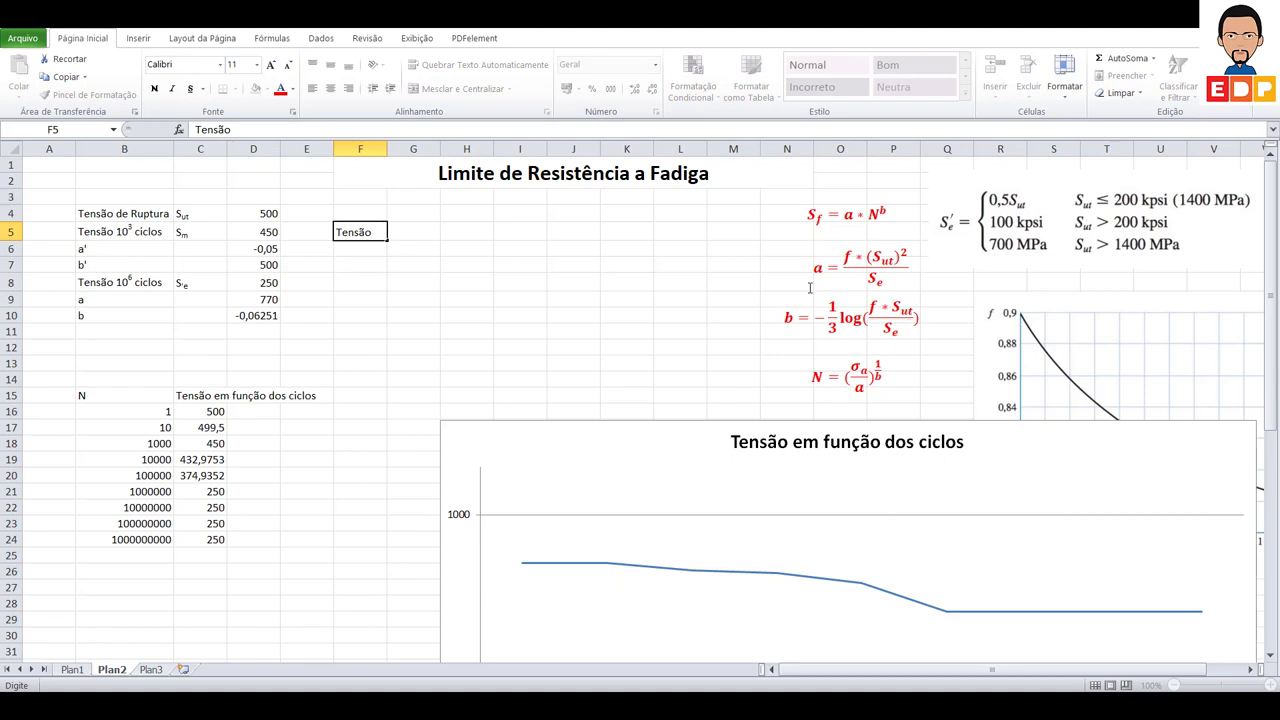
pyautogui.press('Tab')
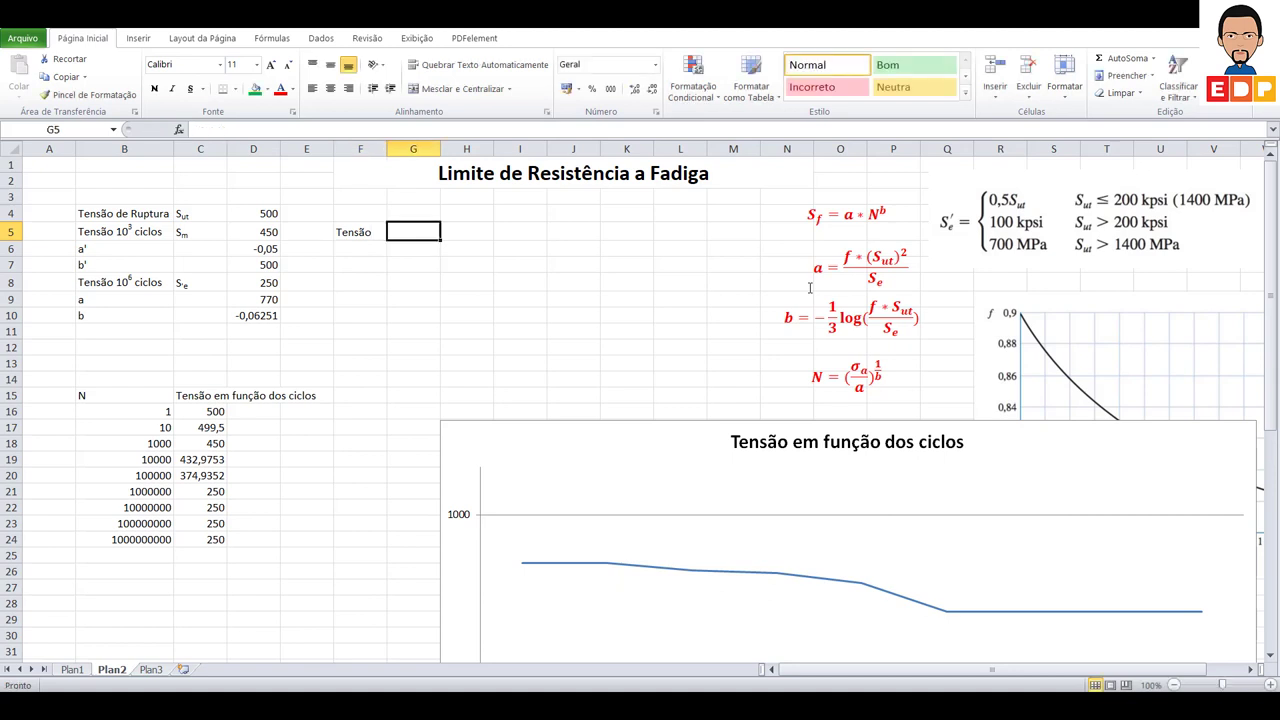
pyautogui.click(360, 248)
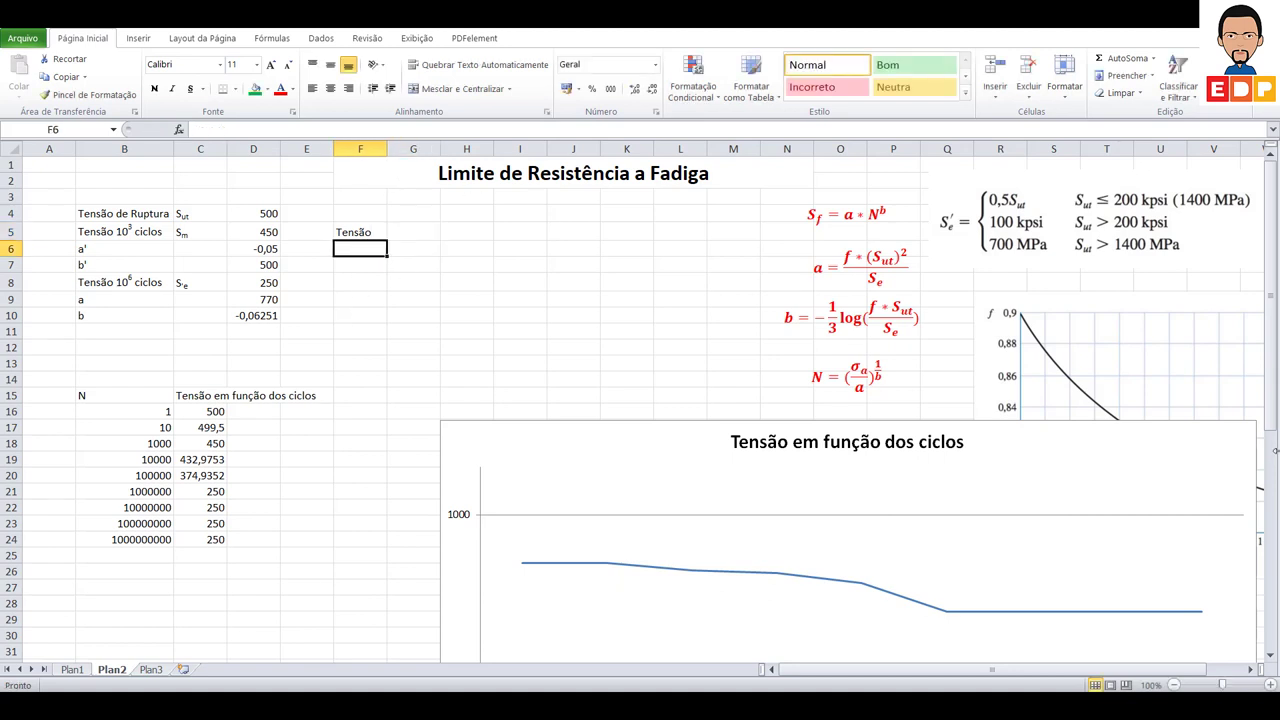
pyautogui.write('N')
pyautogui.press('Return')
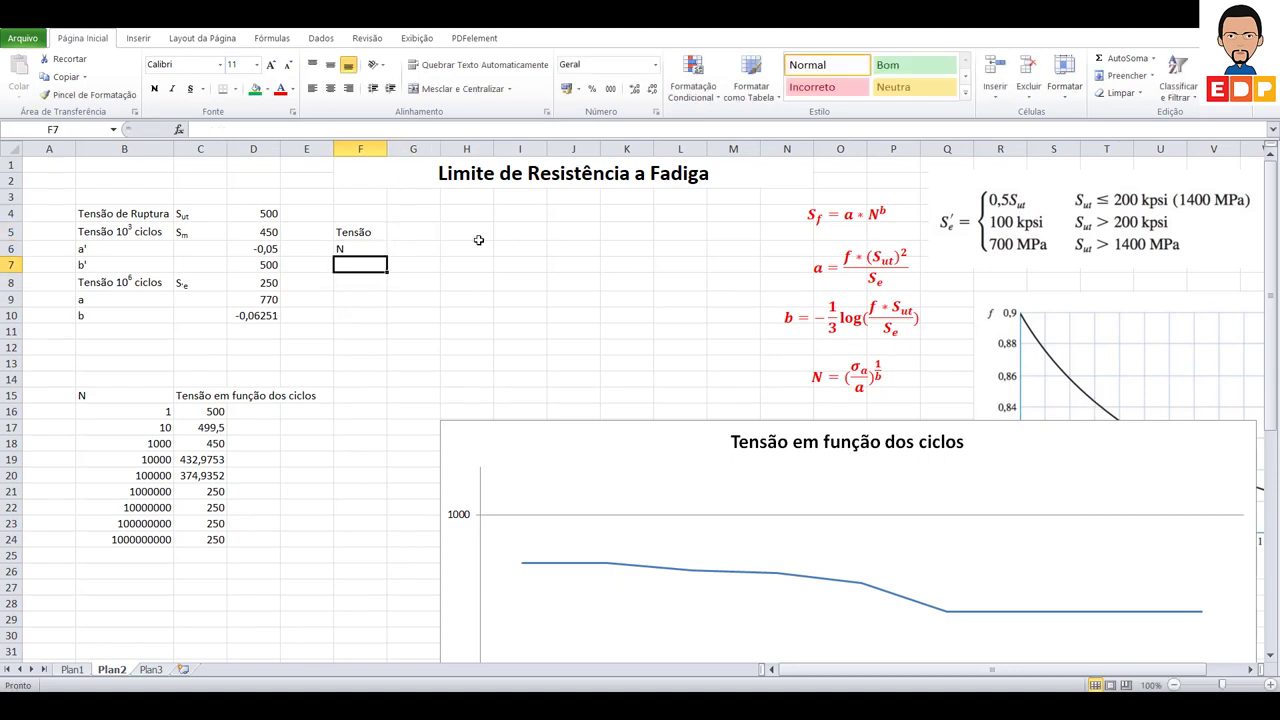
# Step: Select G5 as the cell for the stress input value
pyautogui.click(426, 250)
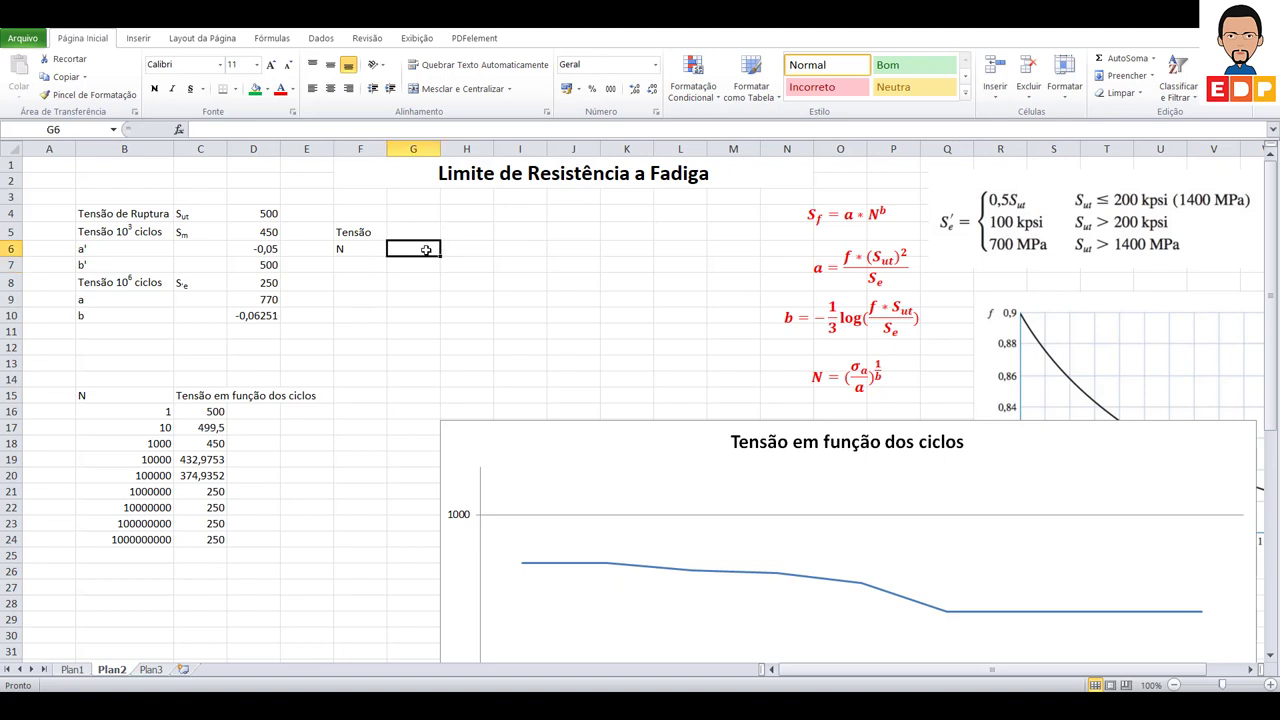
pyautogui.click(424, 228)
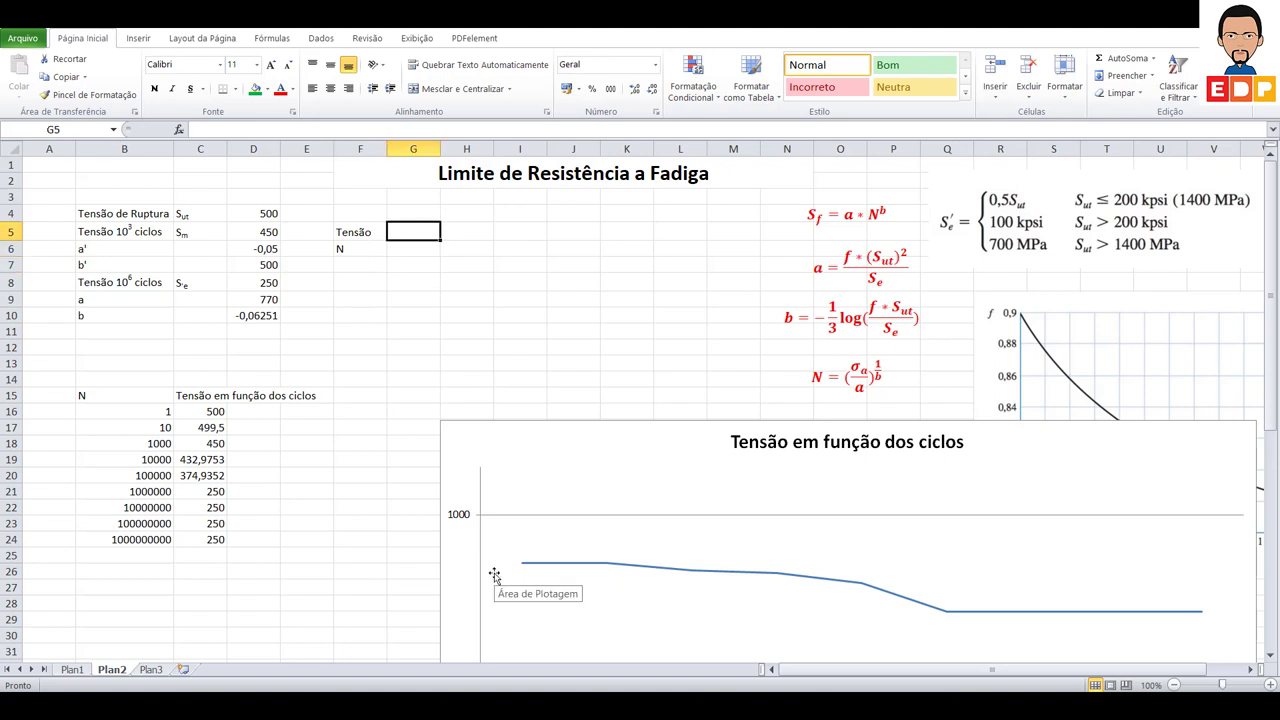
pyautogui.scroll(-4, 362, 360)
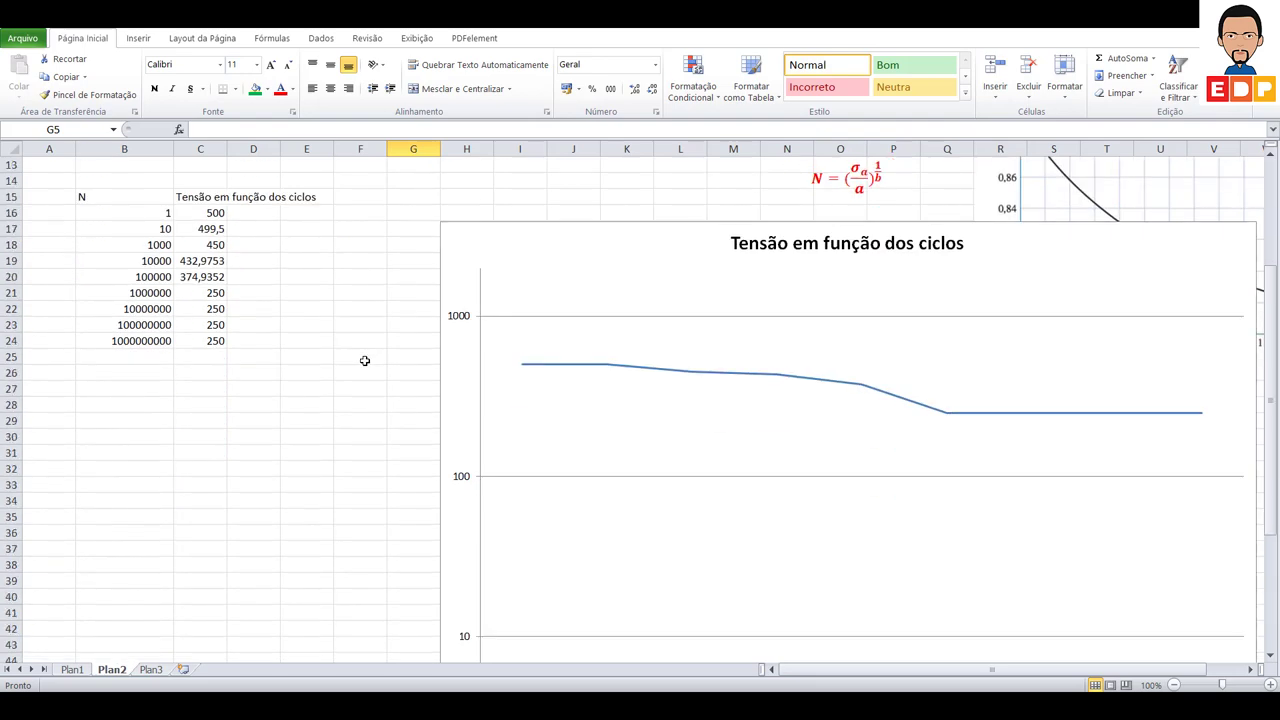
pyautogui.scroll(3, 362, 362)
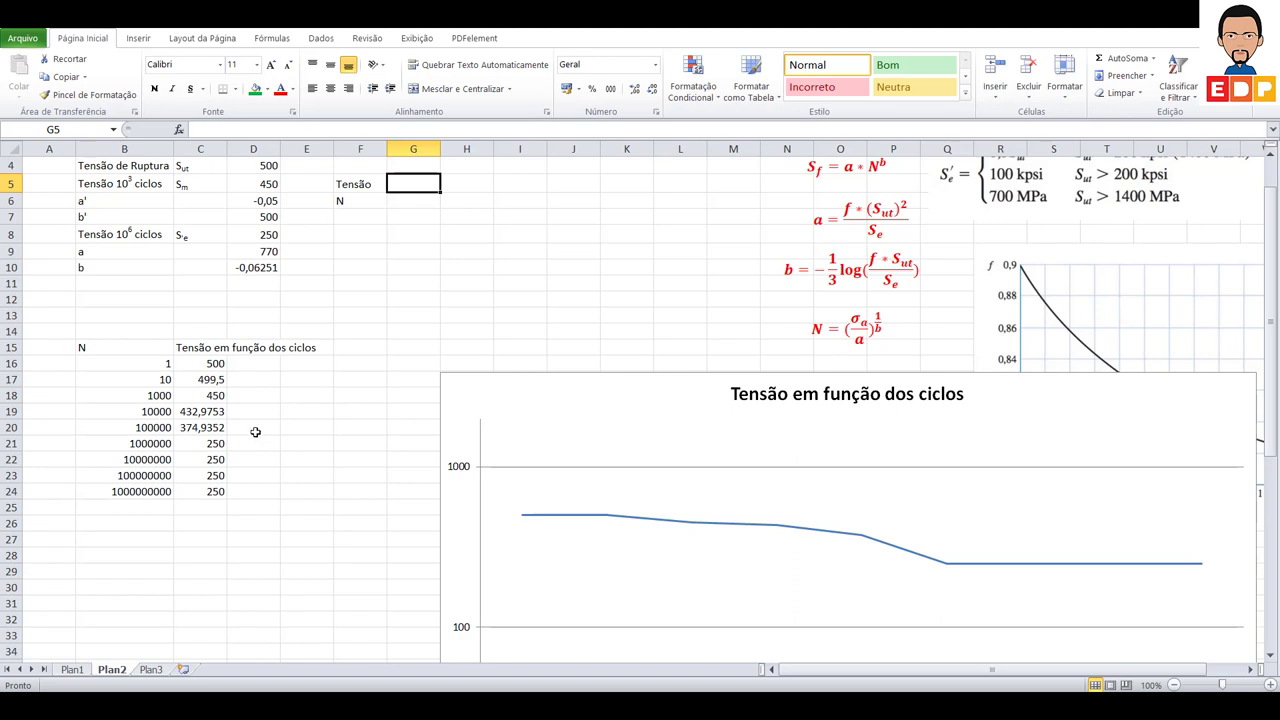
pyautogui.scroll(1, 449, 374)
# Step: Enter 400 in G5 and the formula =(G5/D9)^(1/D10) in G6 to compute N
pyautogui.write('4')
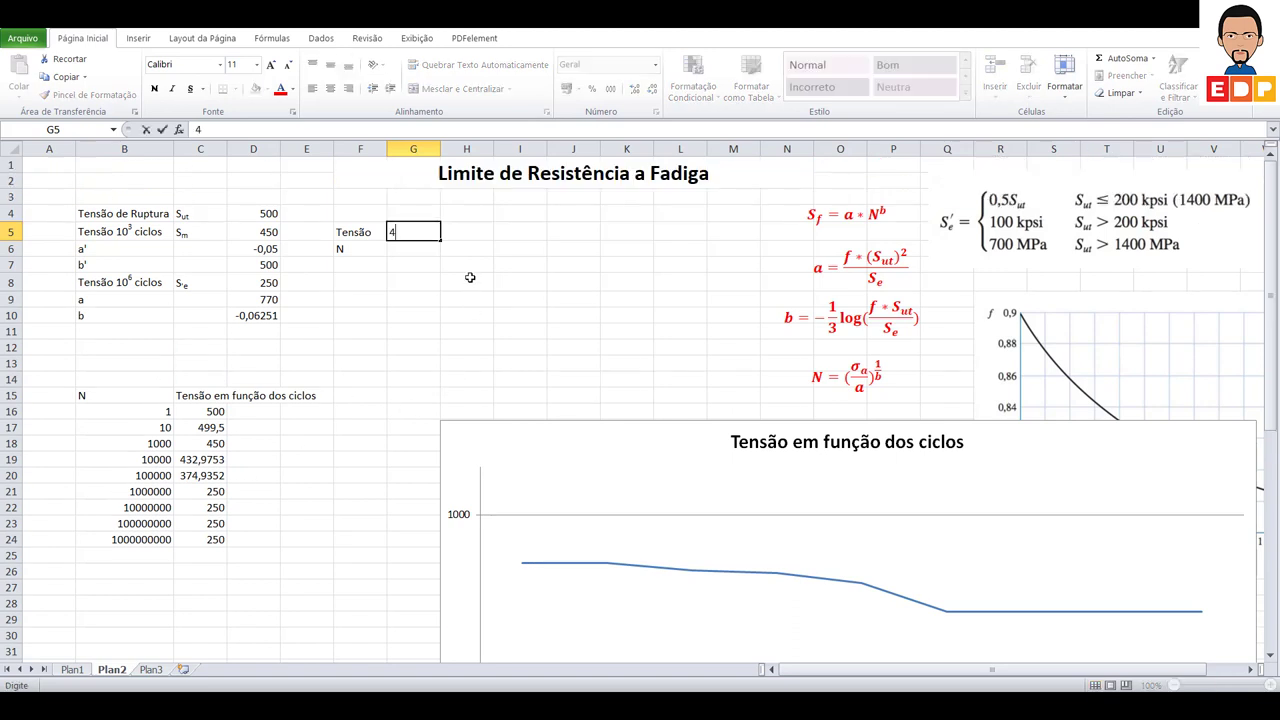
pyautogui.write('00')
pyautogui.press('Return')
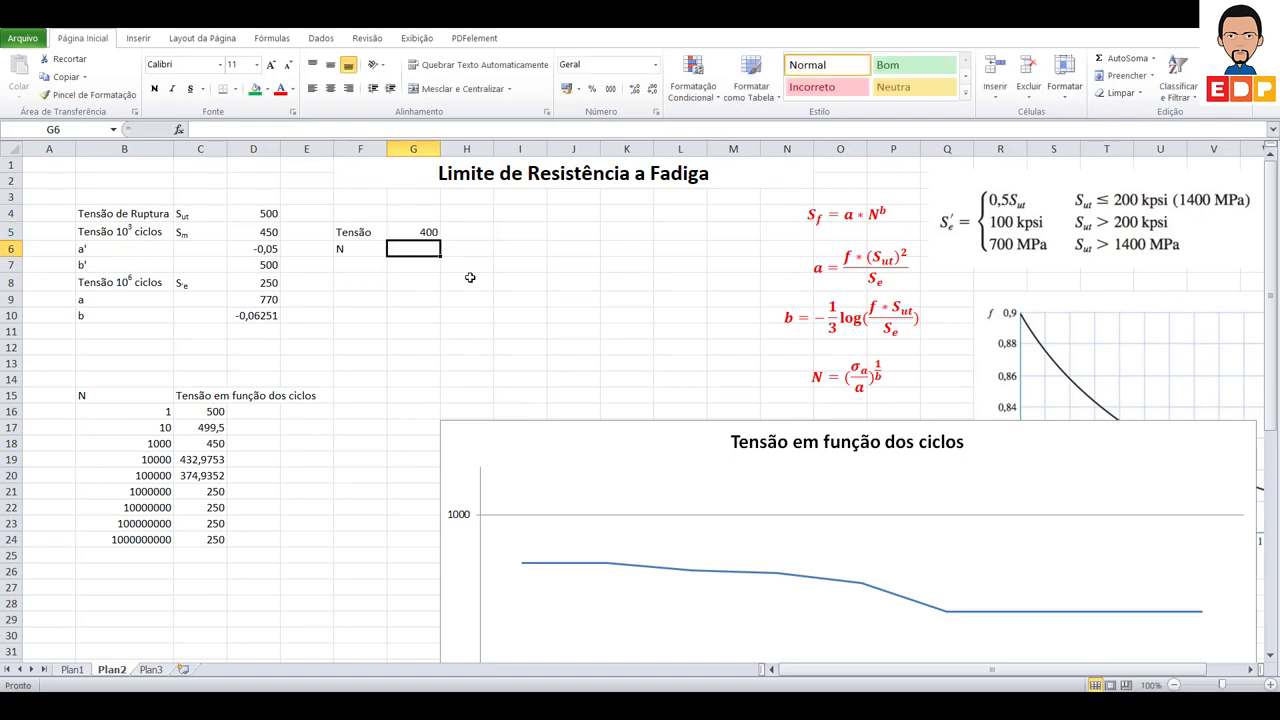
pyautogui.write('=')
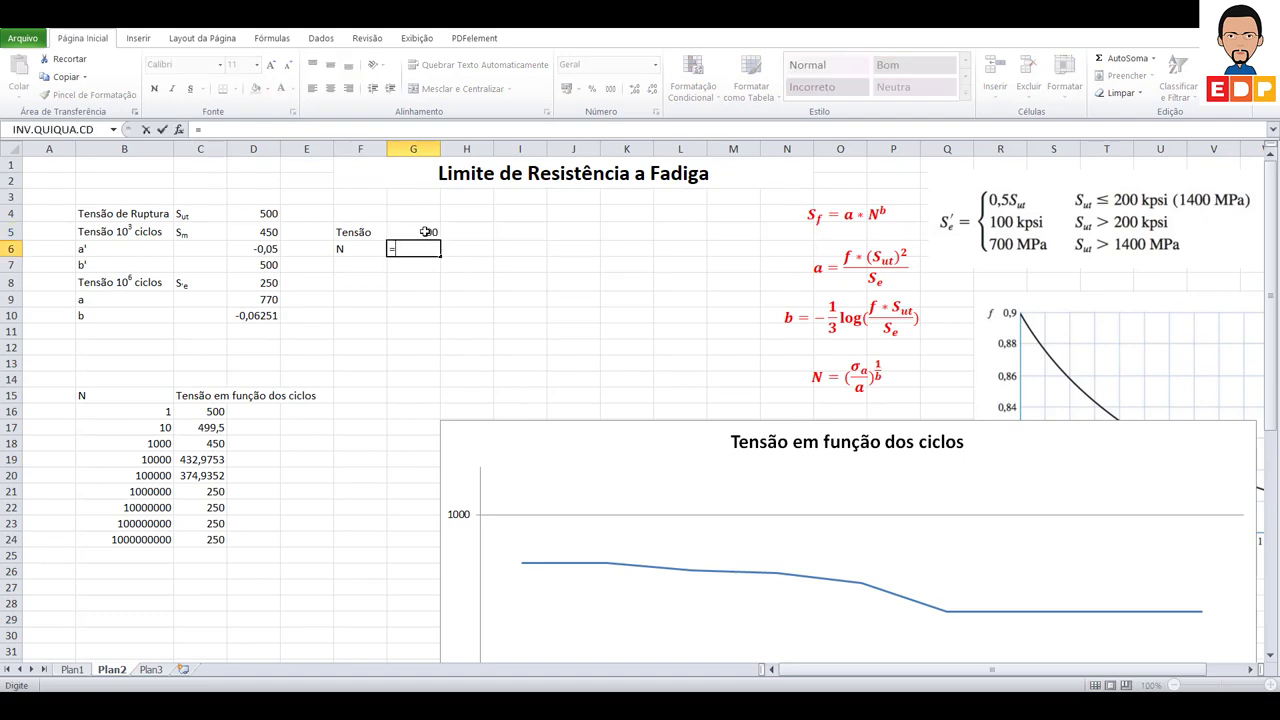
pyautogui.click(425, 231)
pyautogui.click(397, 248)
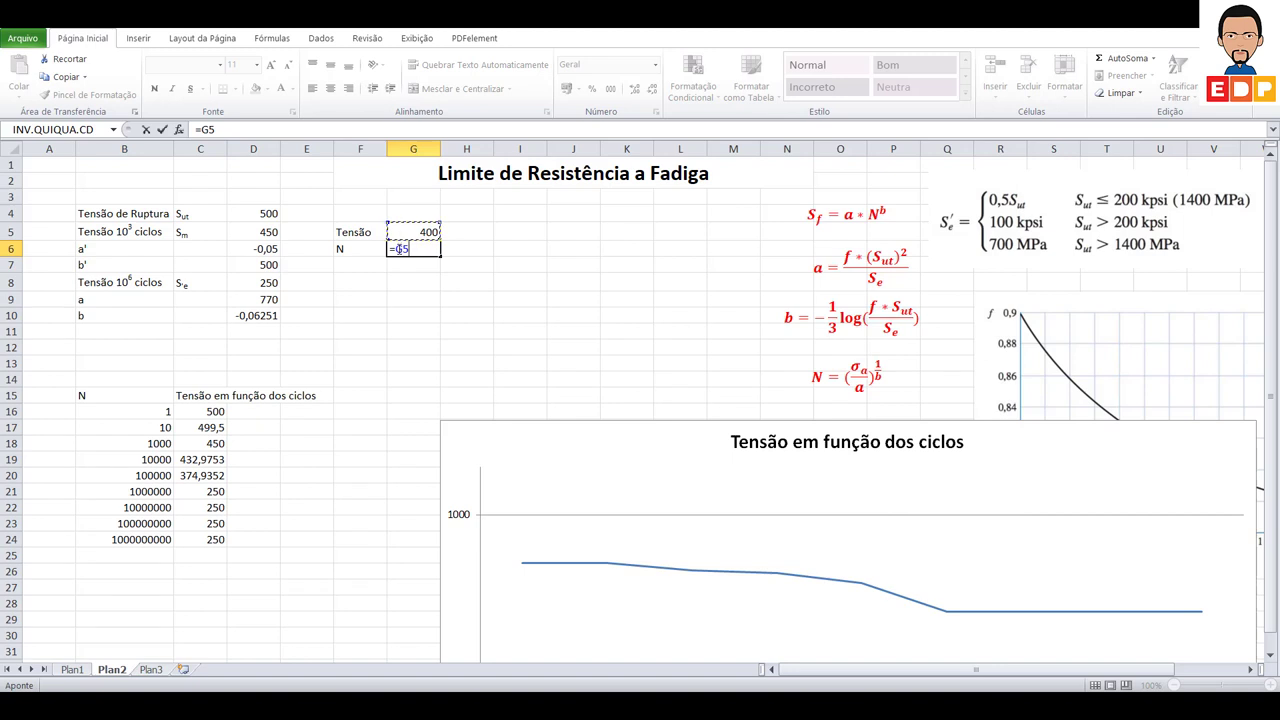
pyautogui.write('(G5')
pyautogui.write('/')
pyautogui.click(260, 299)
pyautogui.write(')')
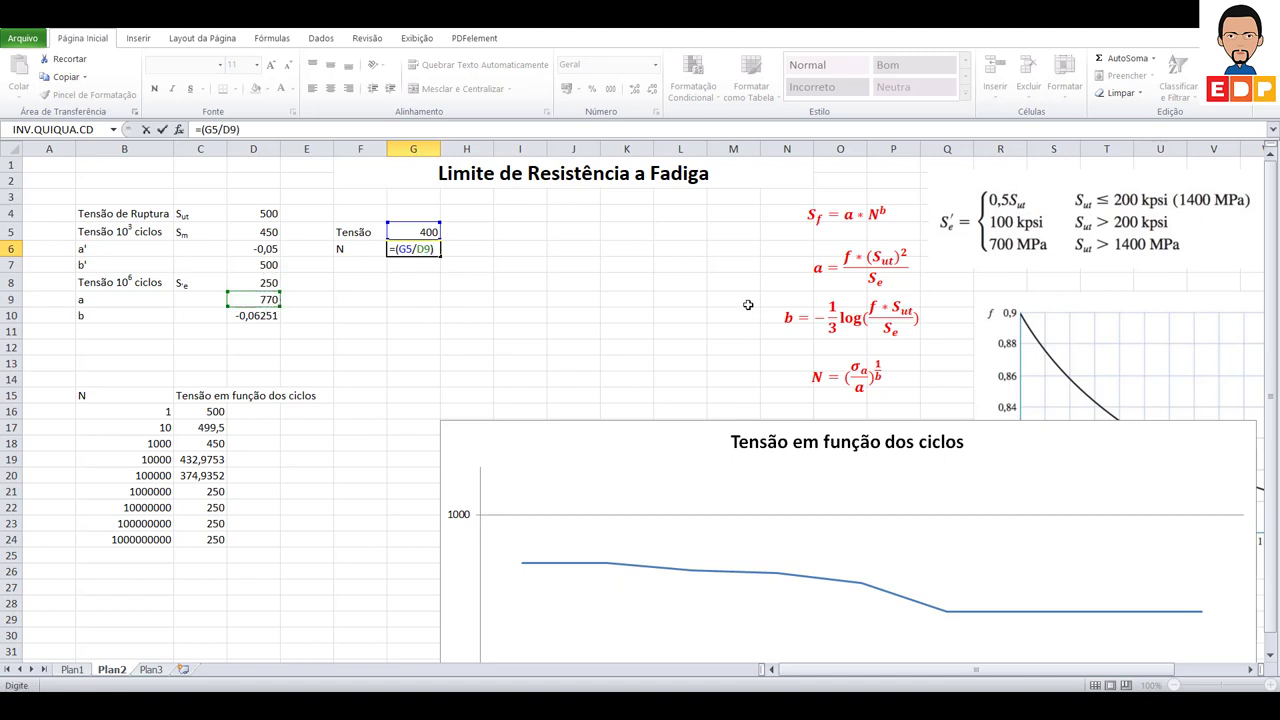
pyautogui.write('^')
pyautogui.write('(')
pyautogui.write('1/')
pyautogui.click(272, 316)
pyautogui.write(')')
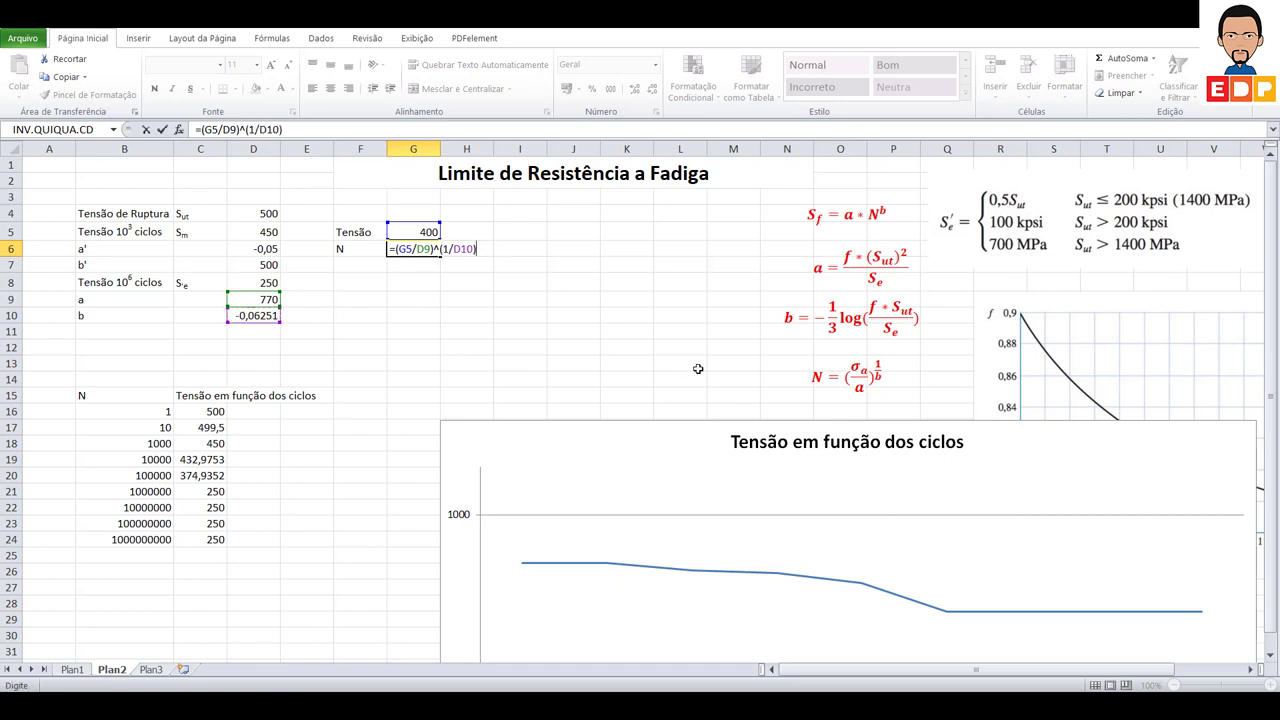
pyautogui.press('Return')
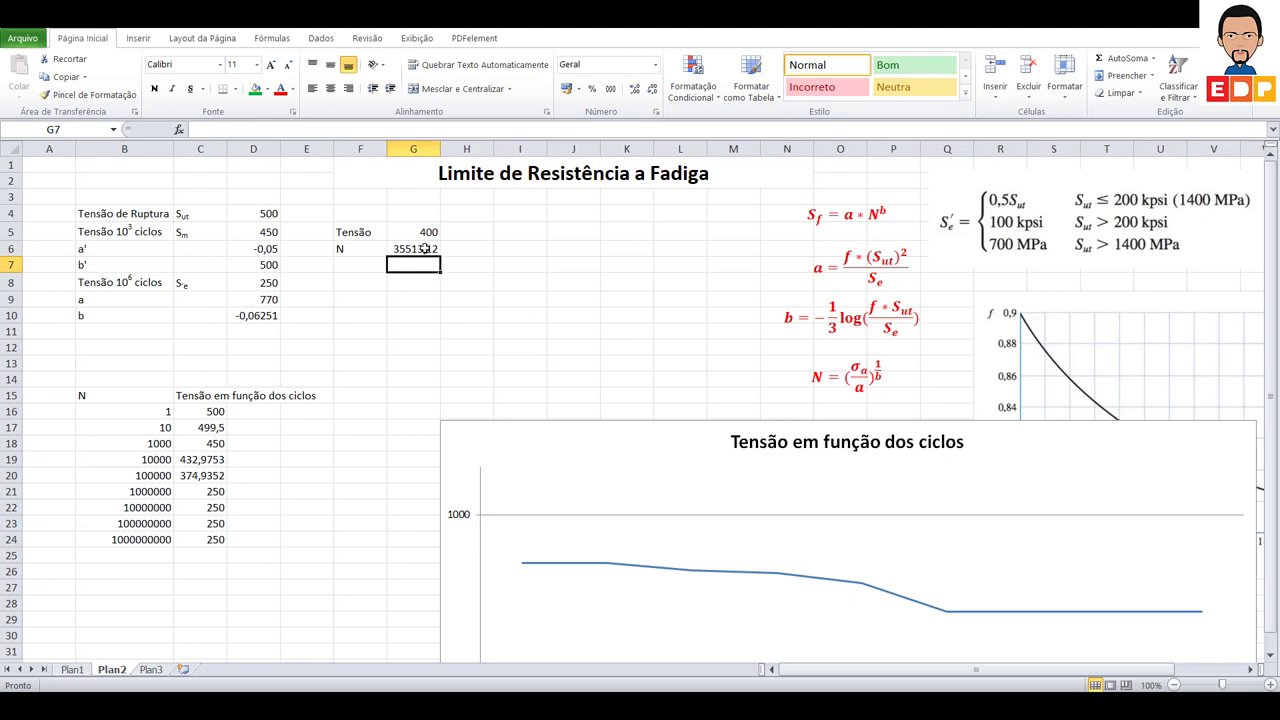
# Step: Check the N result 35513,12 in G6 and label it 'ciclos' in H6
pyautogui.click(425, 248)
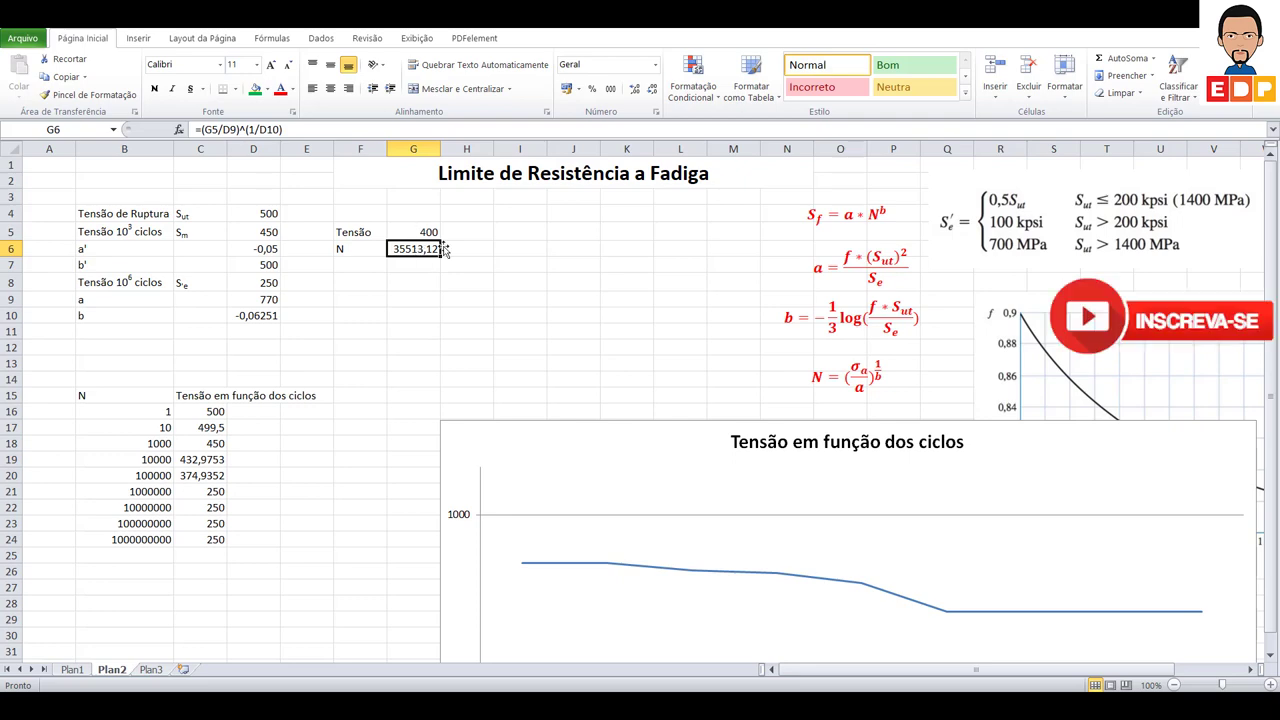
pyautogui.scroll(-4, 450, 260)
pyautogui.scroll(2, 645, 405)
pyautogui.scroll(2, 570, 340)
pyautogui.click(455, 248)
pyautogui.write('cicl')
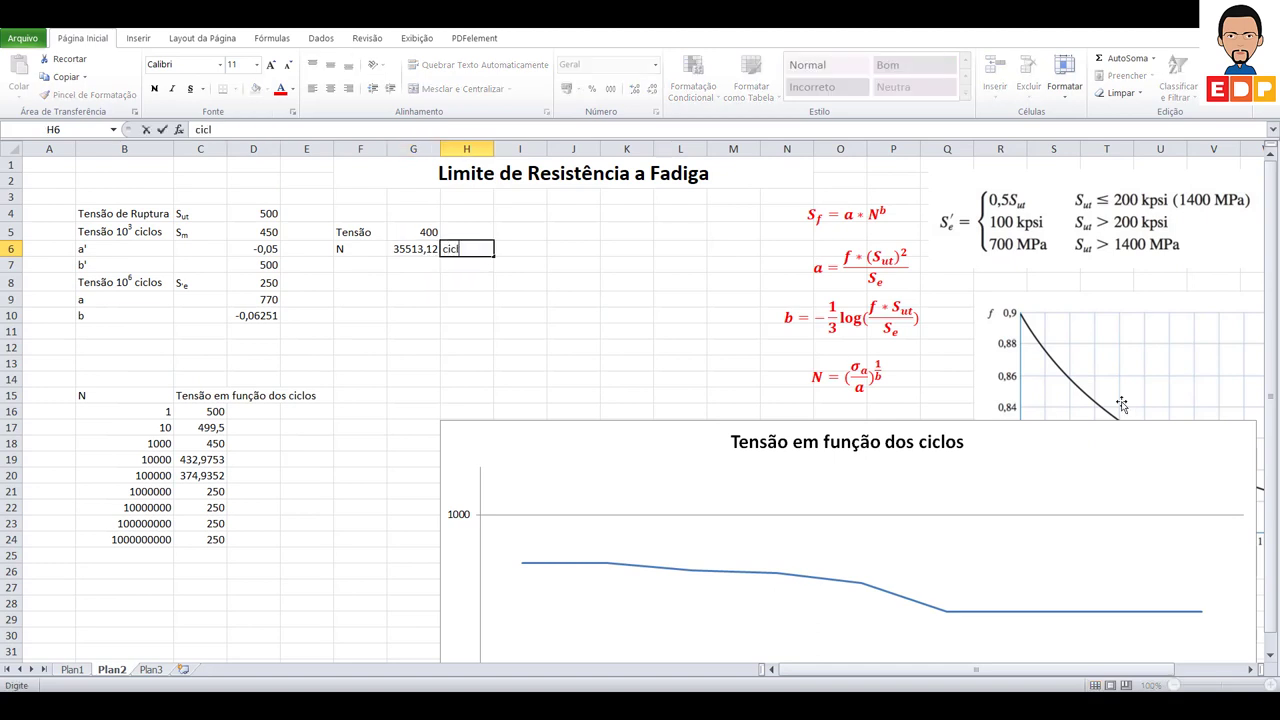
pyautogui.write('os')
pyautogui.press('Return')
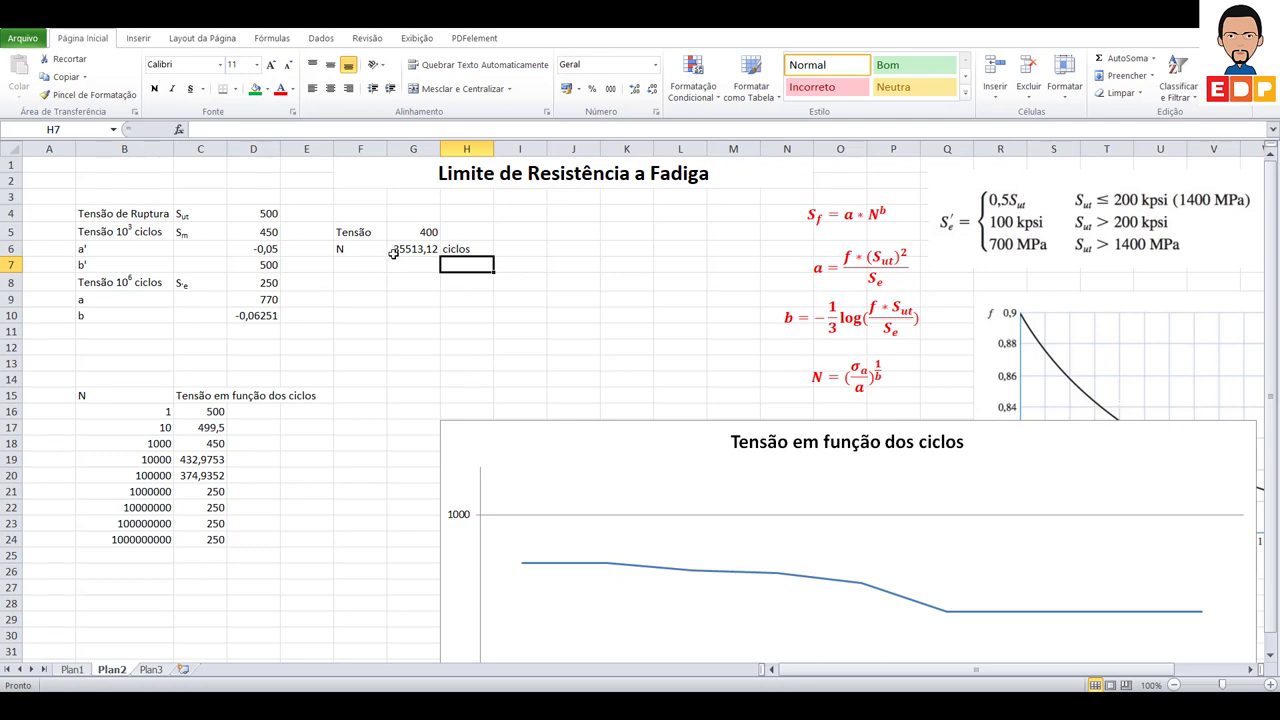
pyautogui.click(160, 443)
# Step: Make the N values 1000–100000 bold green text, undoing a mistaken green fill
pyautogui.moveTo(160, 443); pyautogui.dragTo(160, 476)
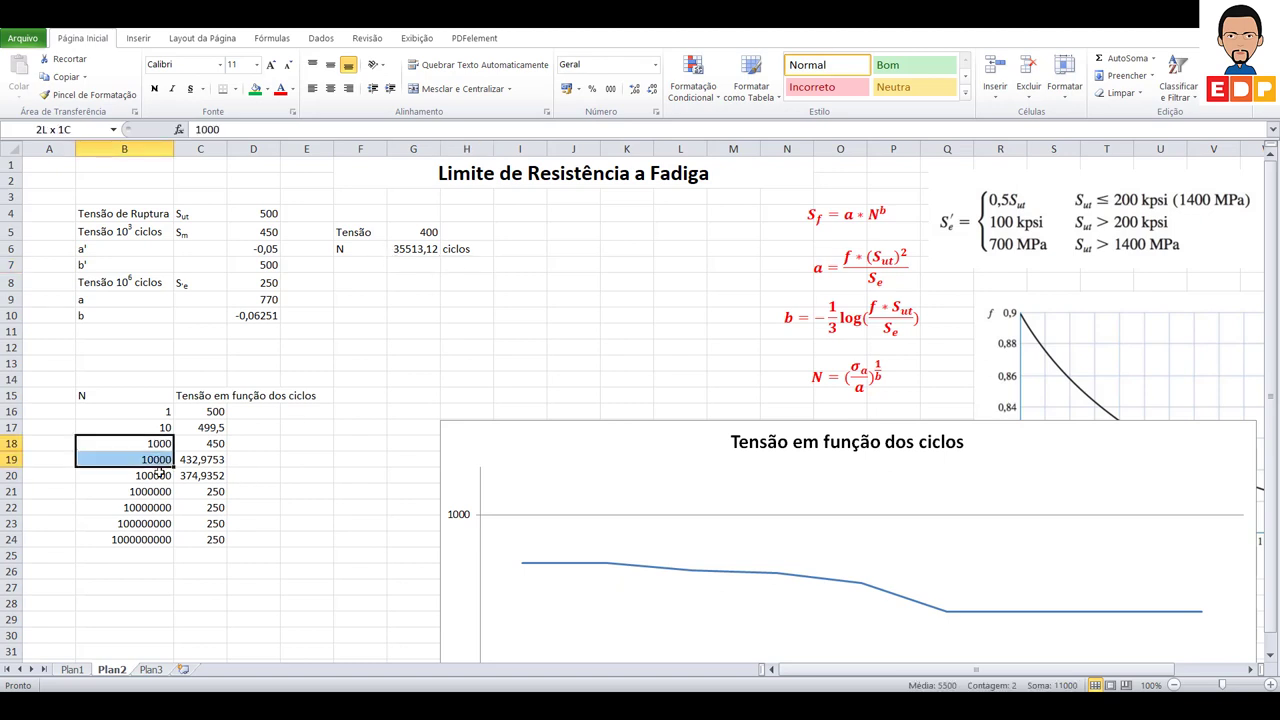
pyautogui.click(257, 90)
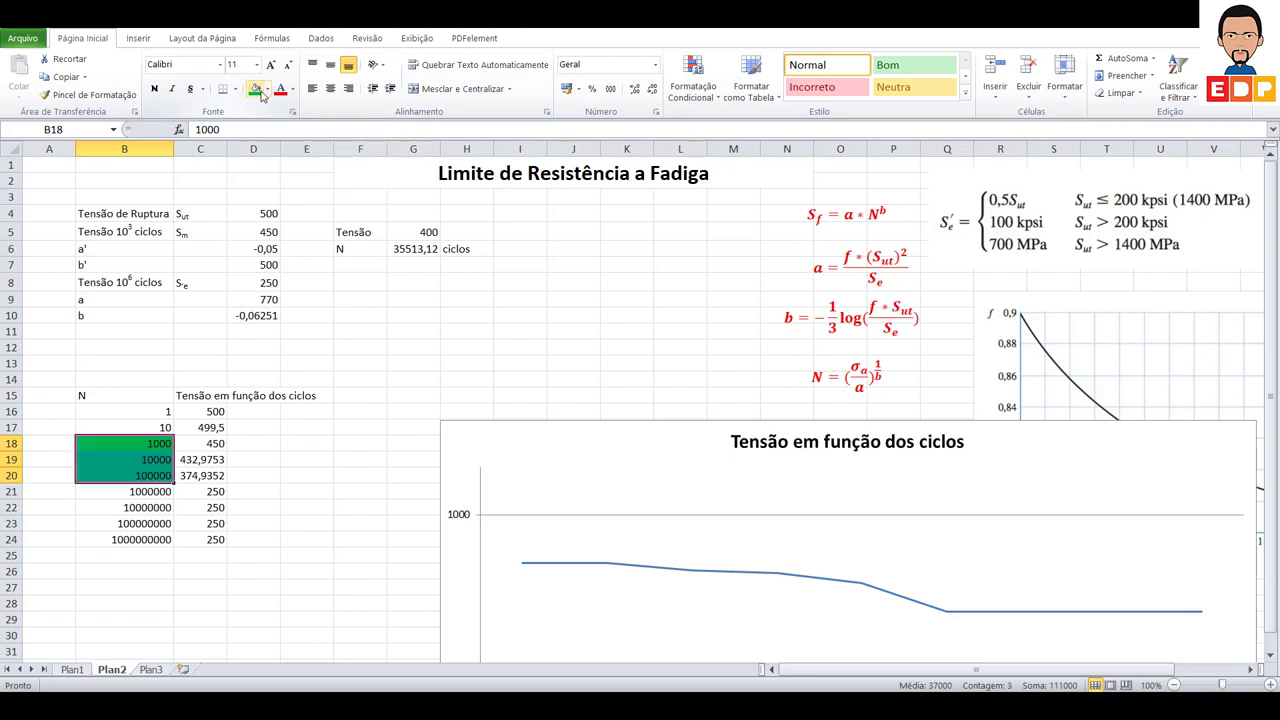
pyautogui.click(268, 90)
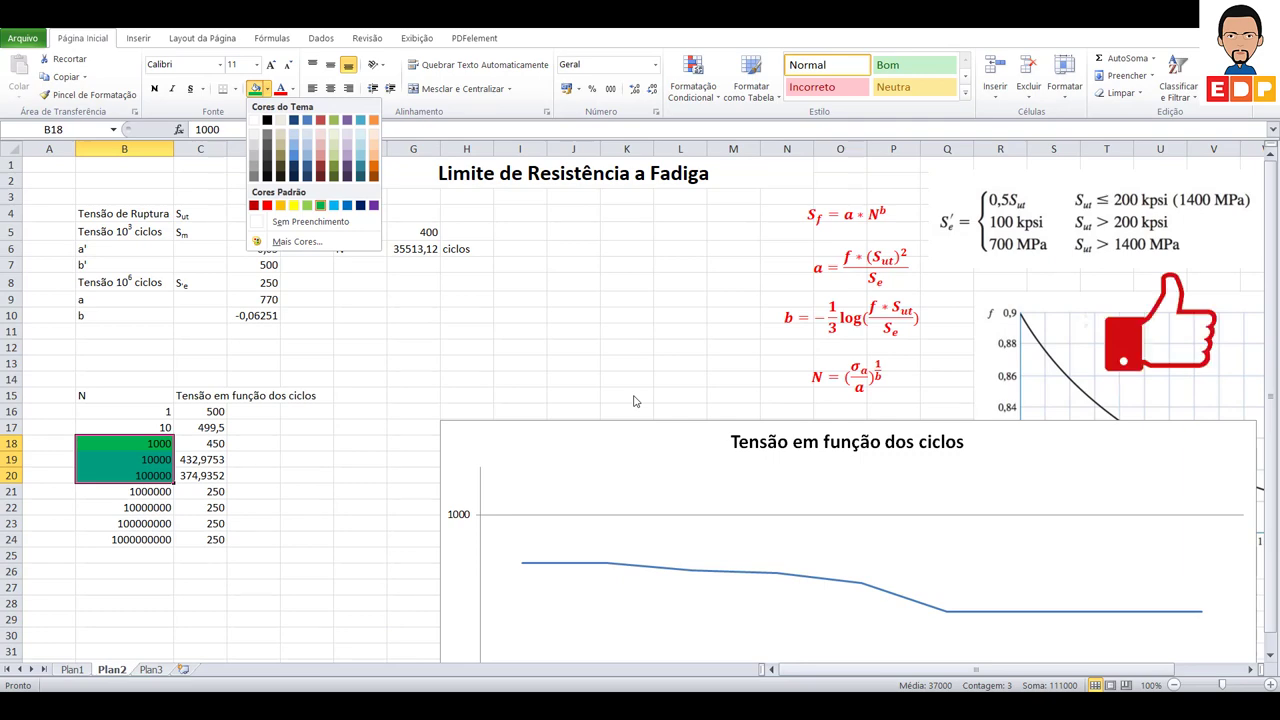
pyautogui.press('Escape')
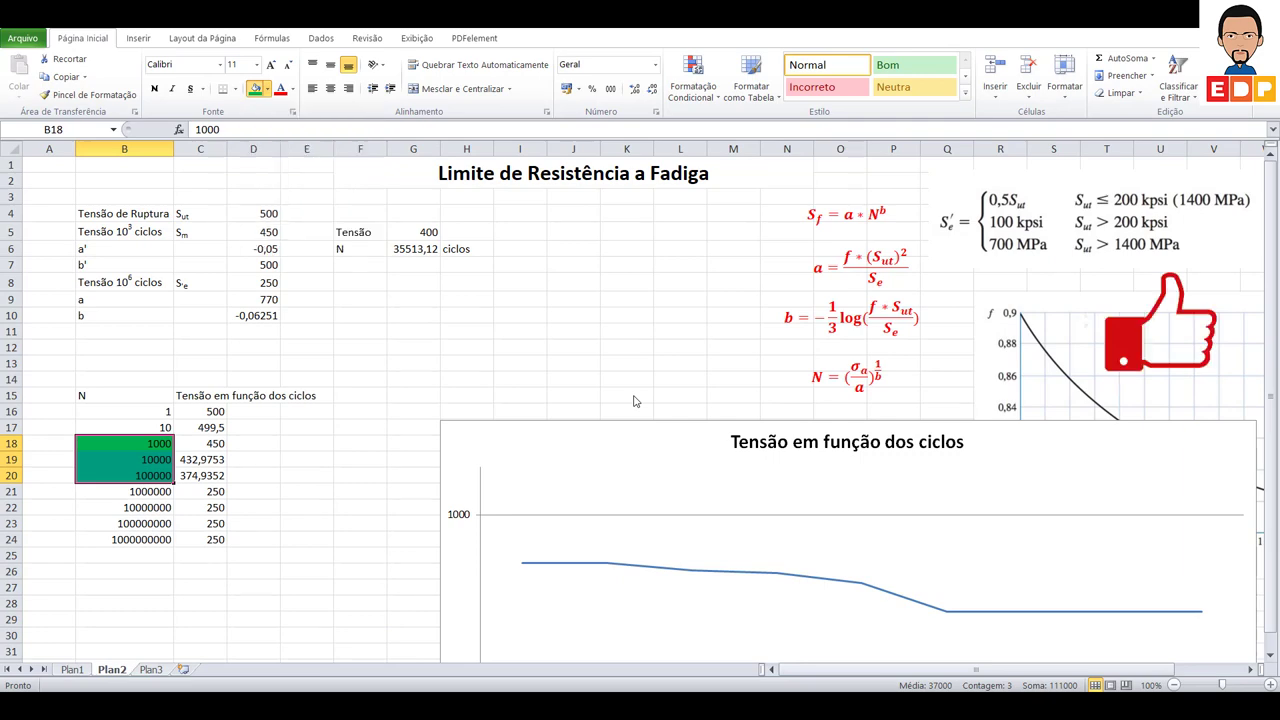
pyautogui.hotkey('ctrl', 'z')
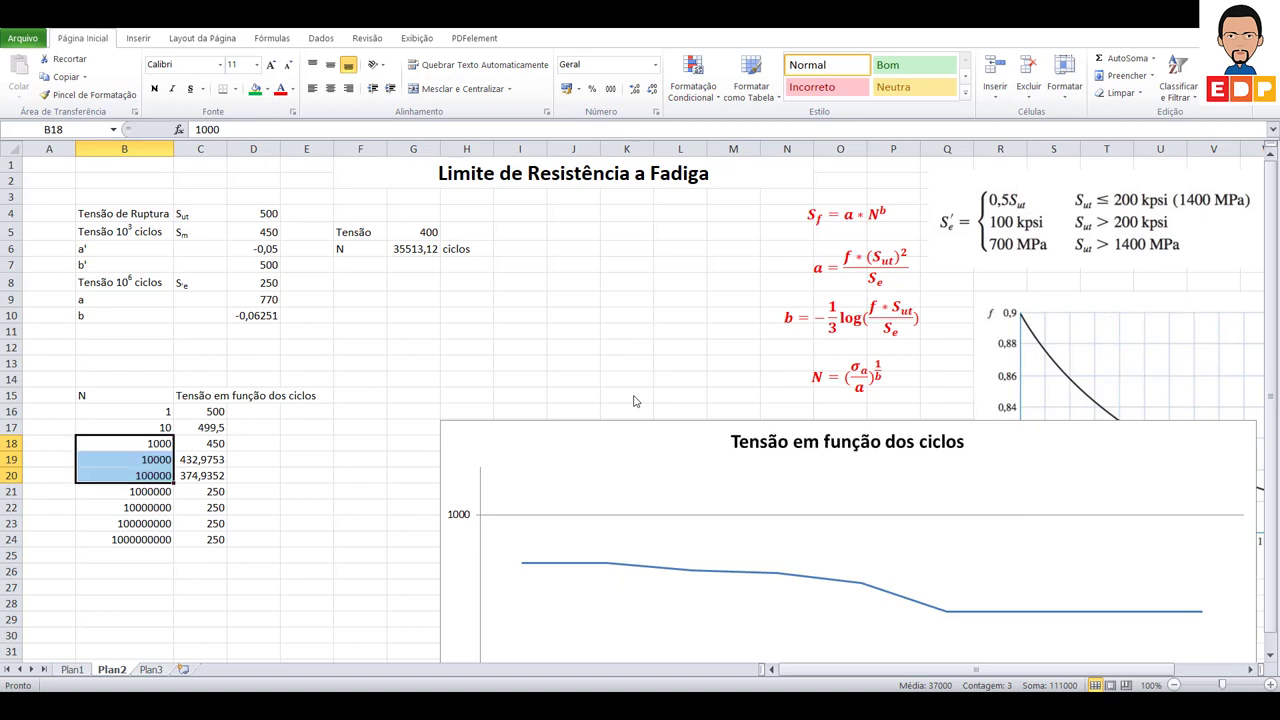
pyautogui.click(306, 430)
pyautogui.moveTo(154, 446); pyautogui.dragTo(155, 475)
pyautogui.click(292, 88)
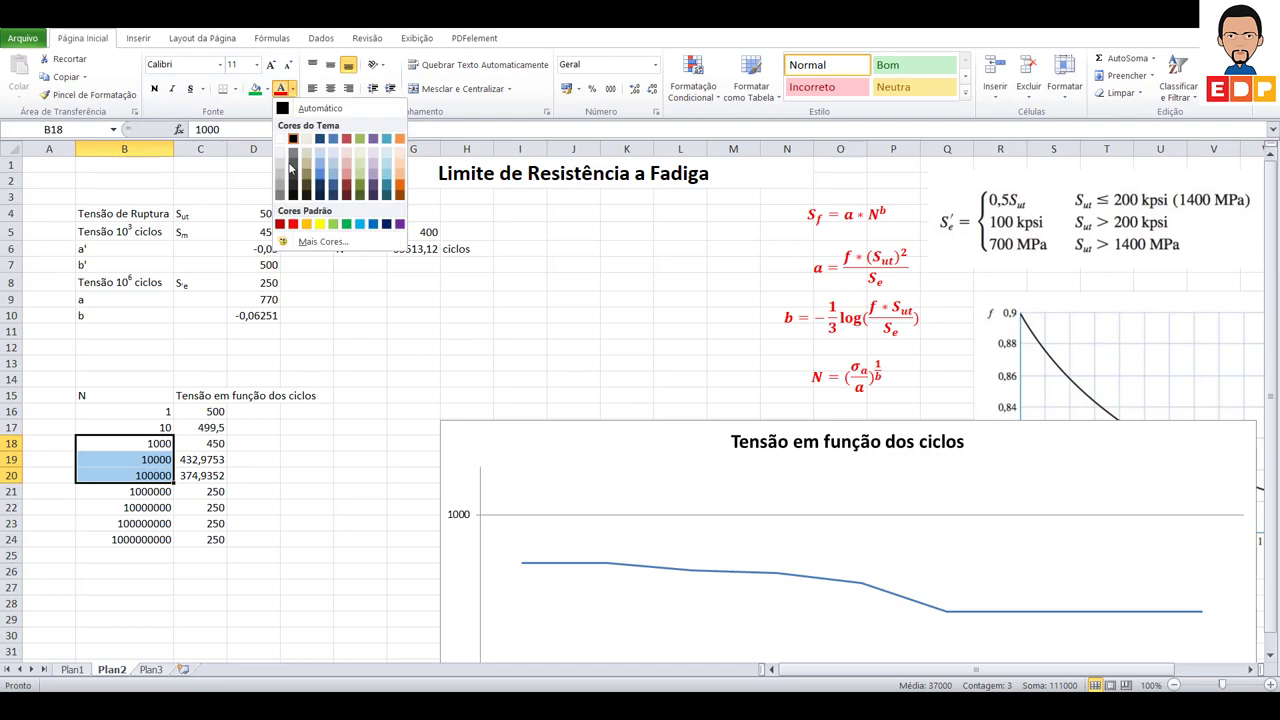
pyautogui.click(347, 225)
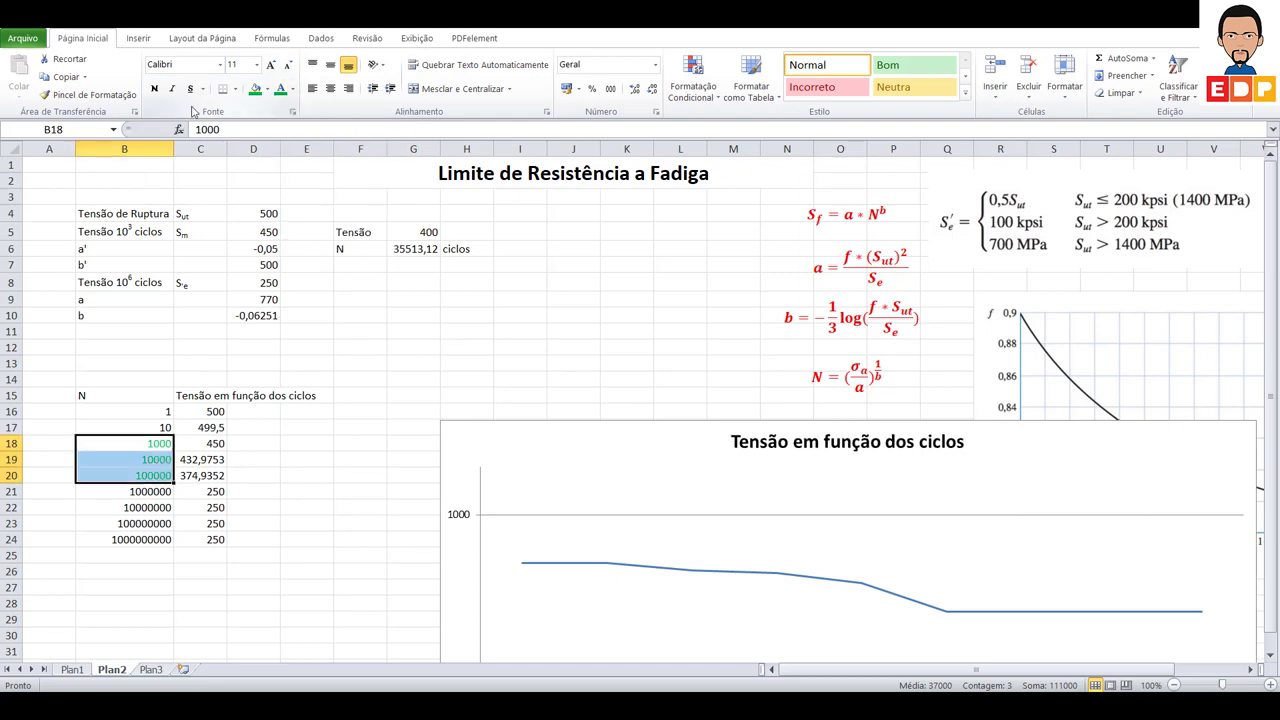
pyautogui.click(154, 88)
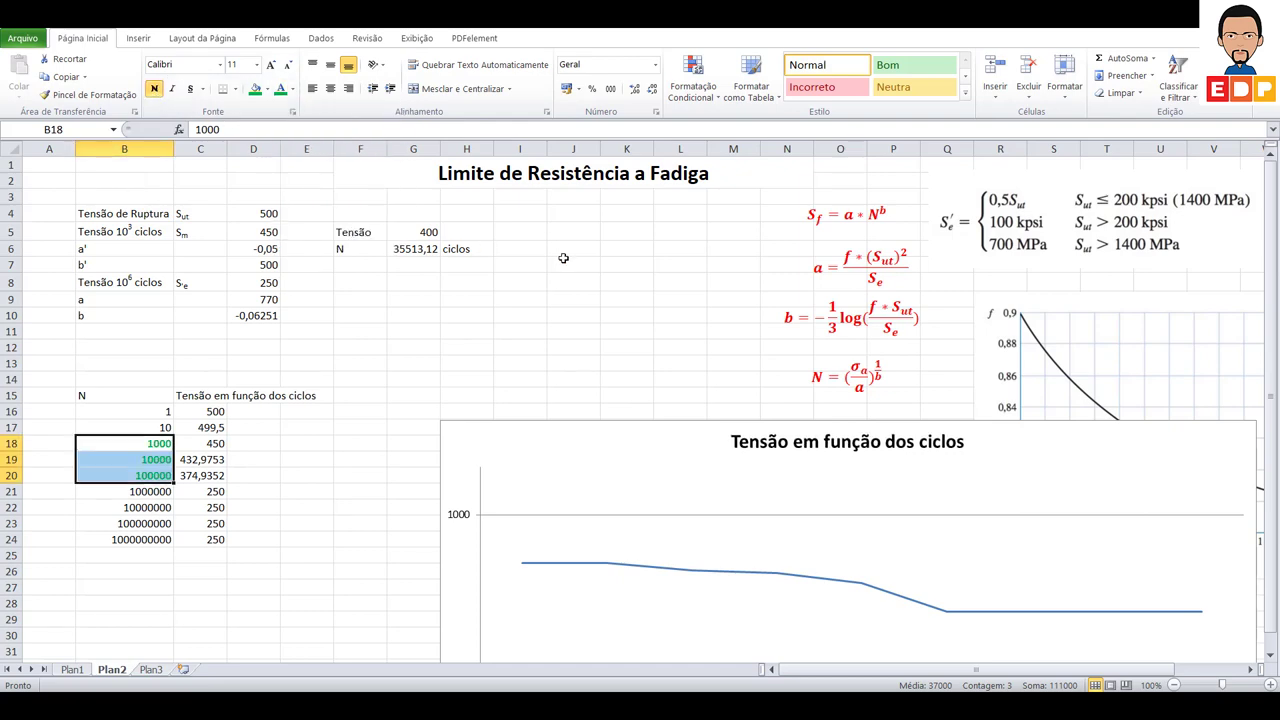
pyautogui.click(353, 381)
pyautogui.moveTo(162, 496); pyautogui.dragTo(150, 540)
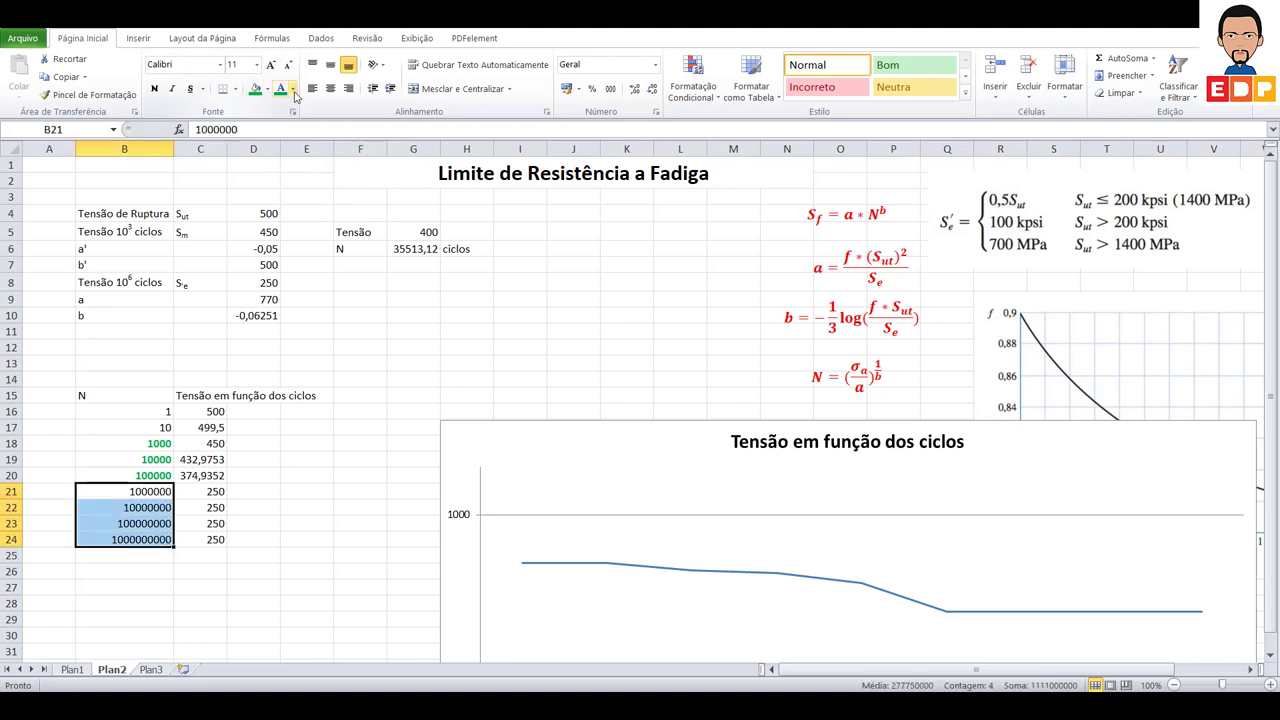
pyautogui.click(292, 89)
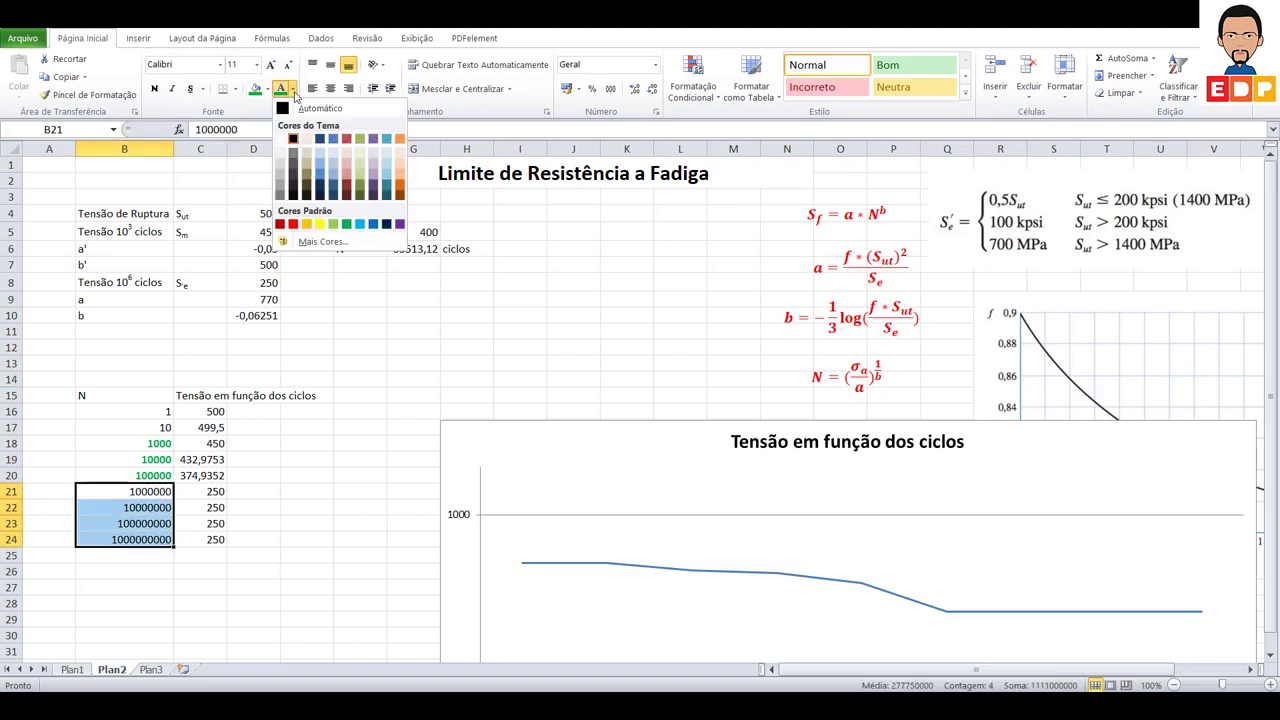
pyautogui.click(293, 225)
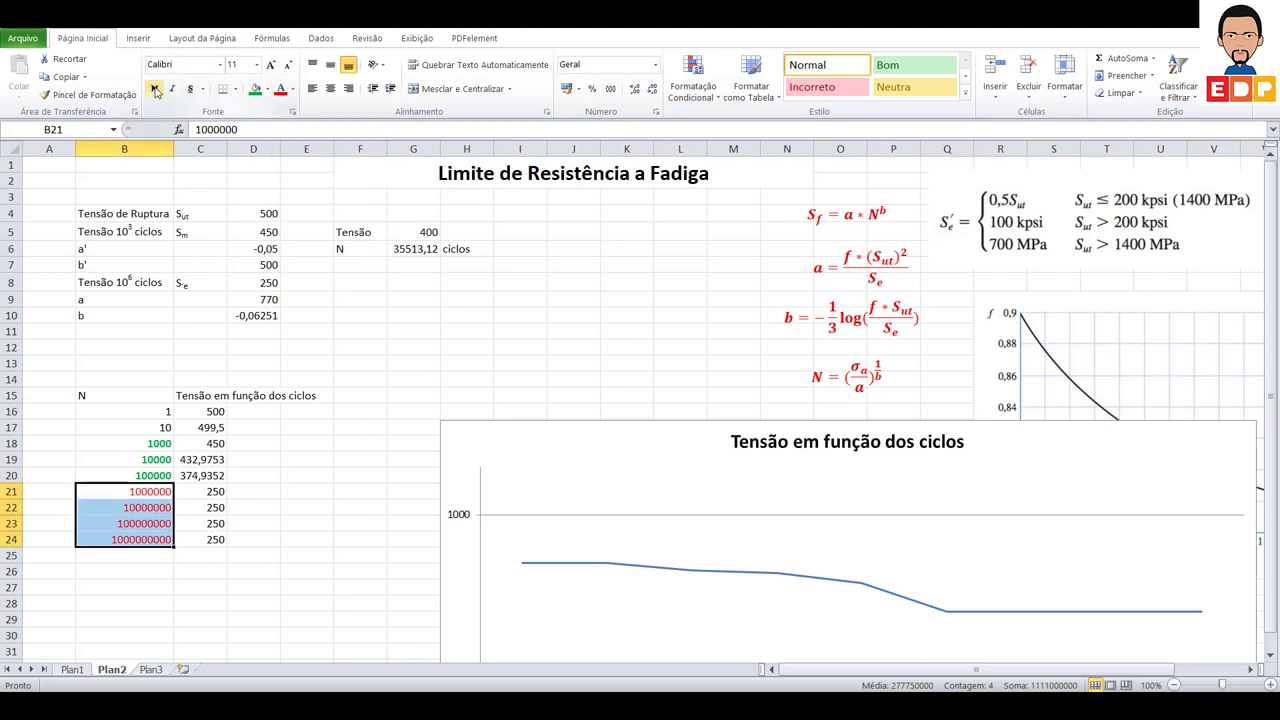
pyautogui.click(155, 88)
pyautogui.click(348, 345)
# Step: Make the N values 1 and 10 bold blue
pyautogui.moveTo(148, 411); pyautogui.dragTo(154, 430)
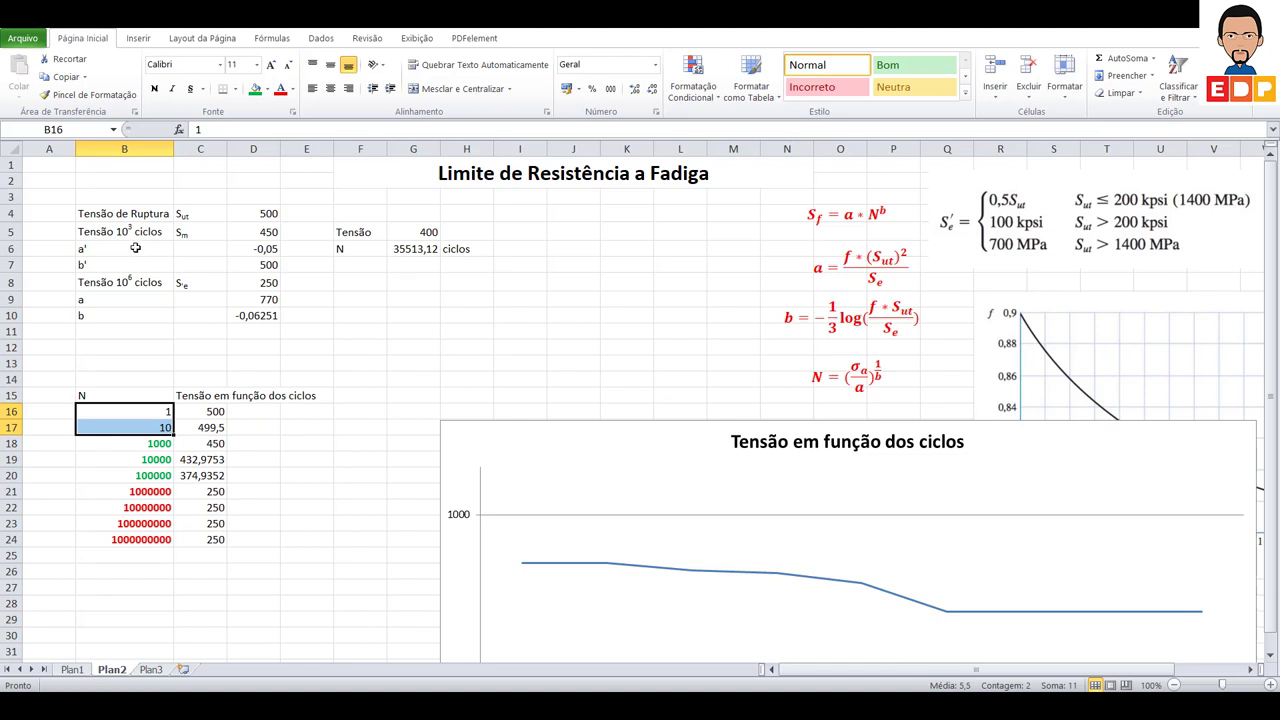
pyautogui.click(292, 89)
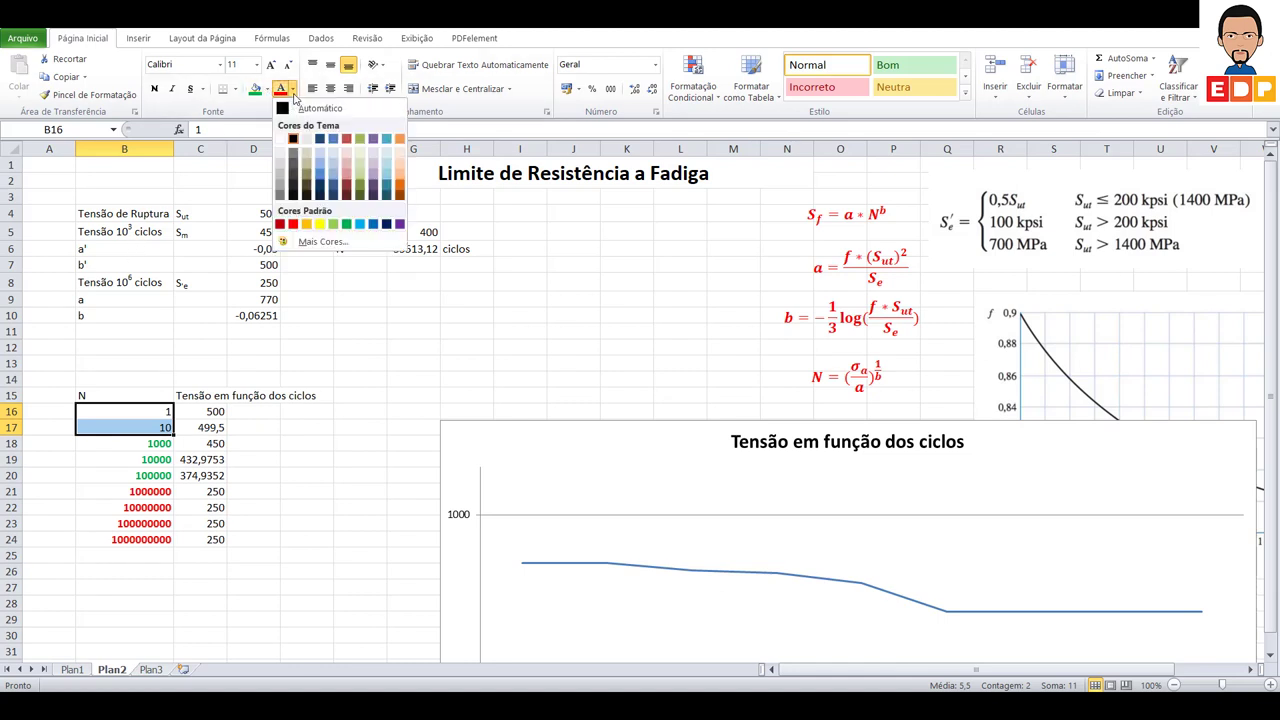
pyautogui.click(373, 225)
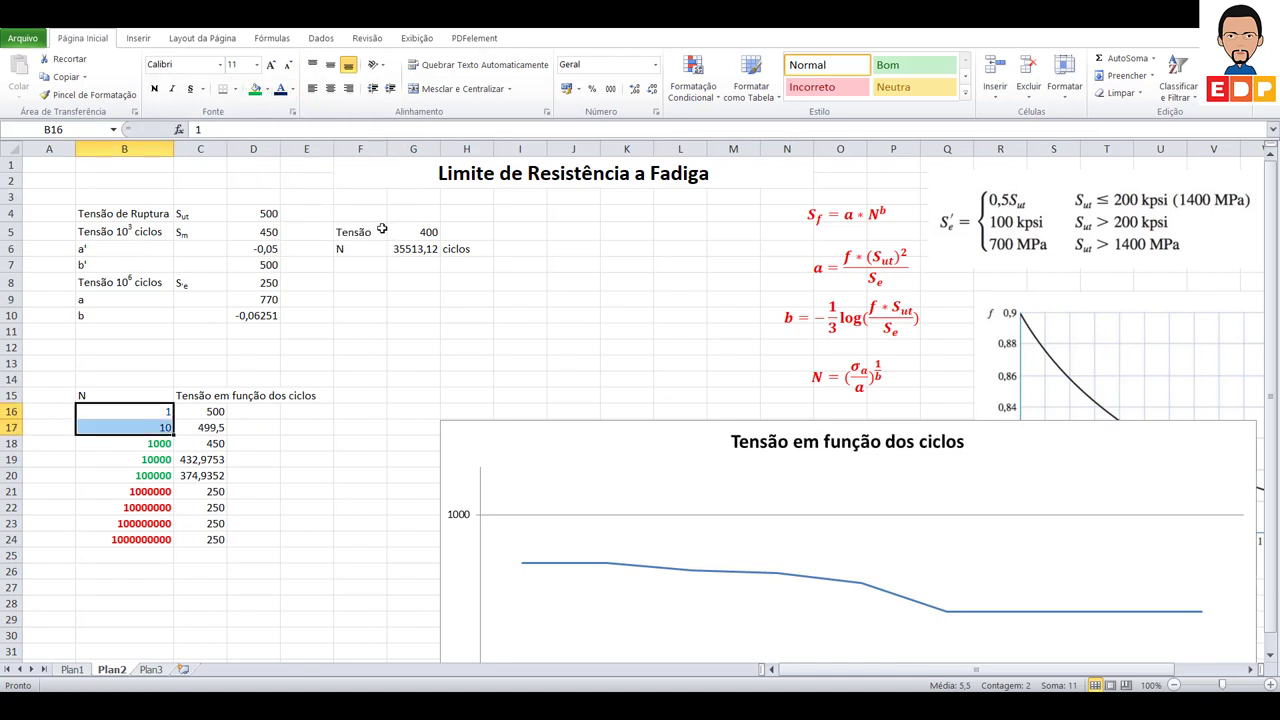
pyautogui.click(164, 87)
pyautogui.click(306, 442)
pyautogui.click(265, 415)
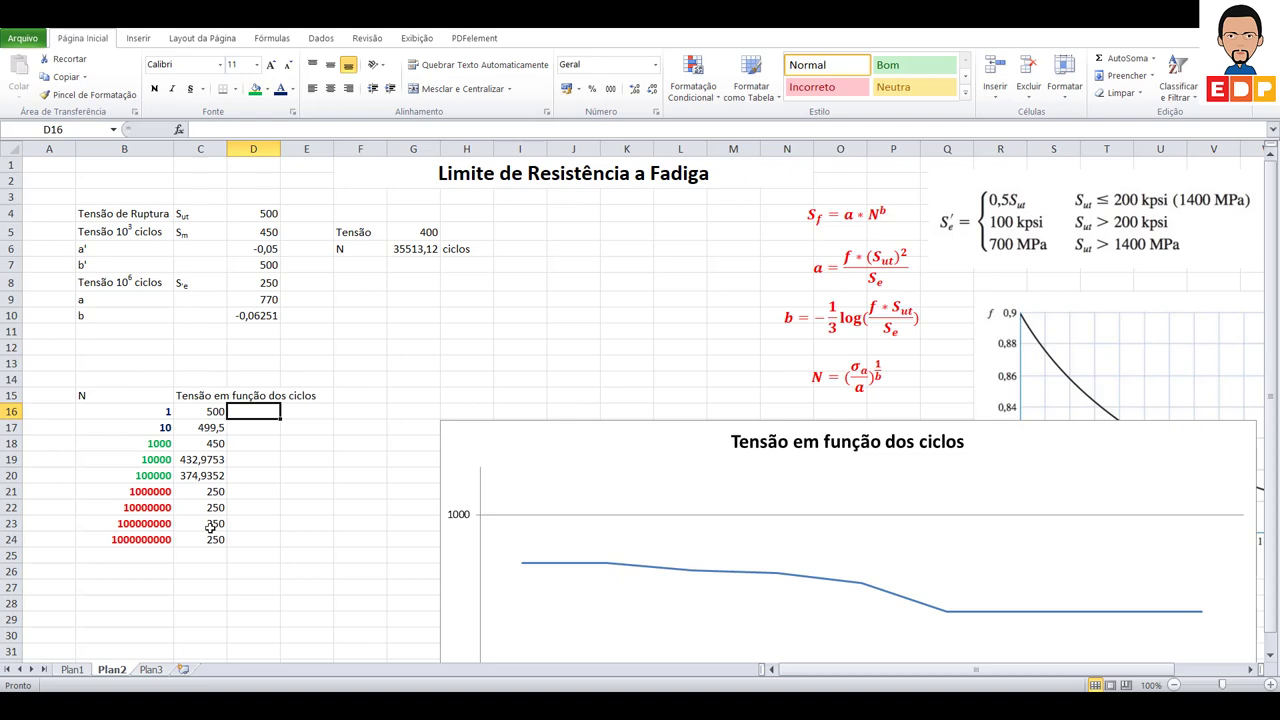
# Step: Format the N values in B16:B24 as Scientific with 0 decimal places
pyautogui.moveTo(126, 414); pyautogui.dragTo(136, 535)
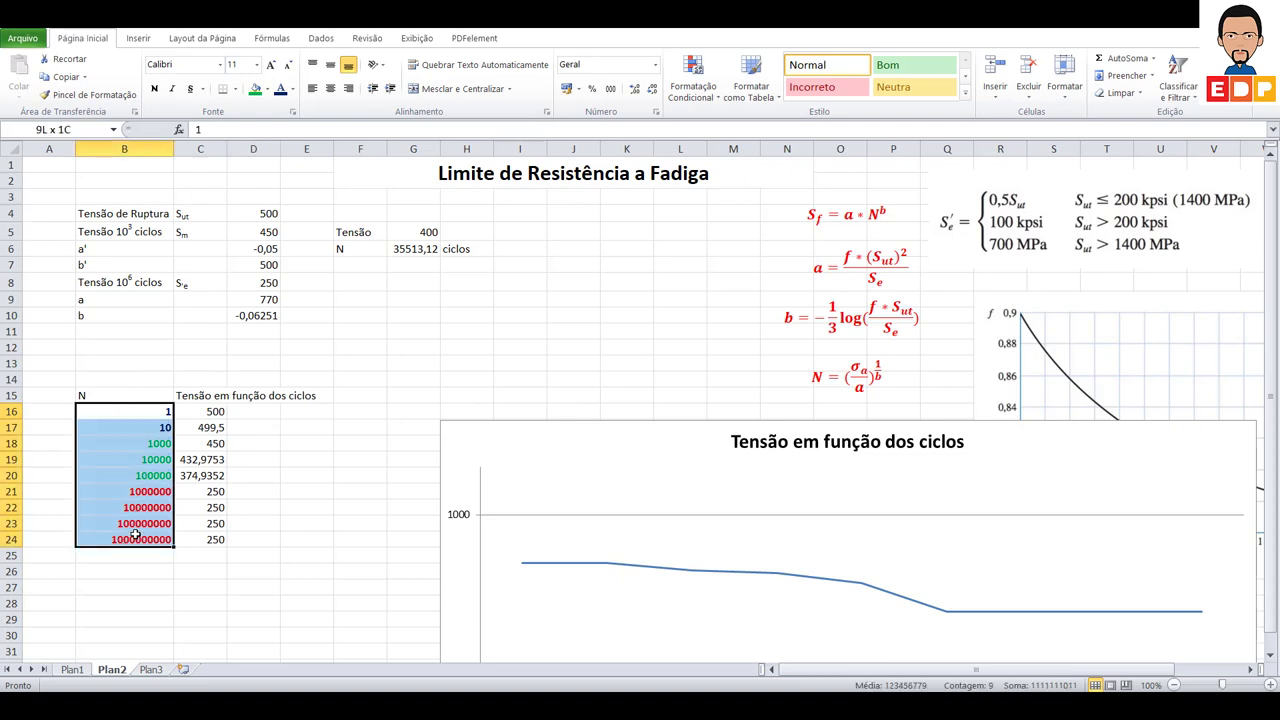
pyautogui.rightClick(141, 476)
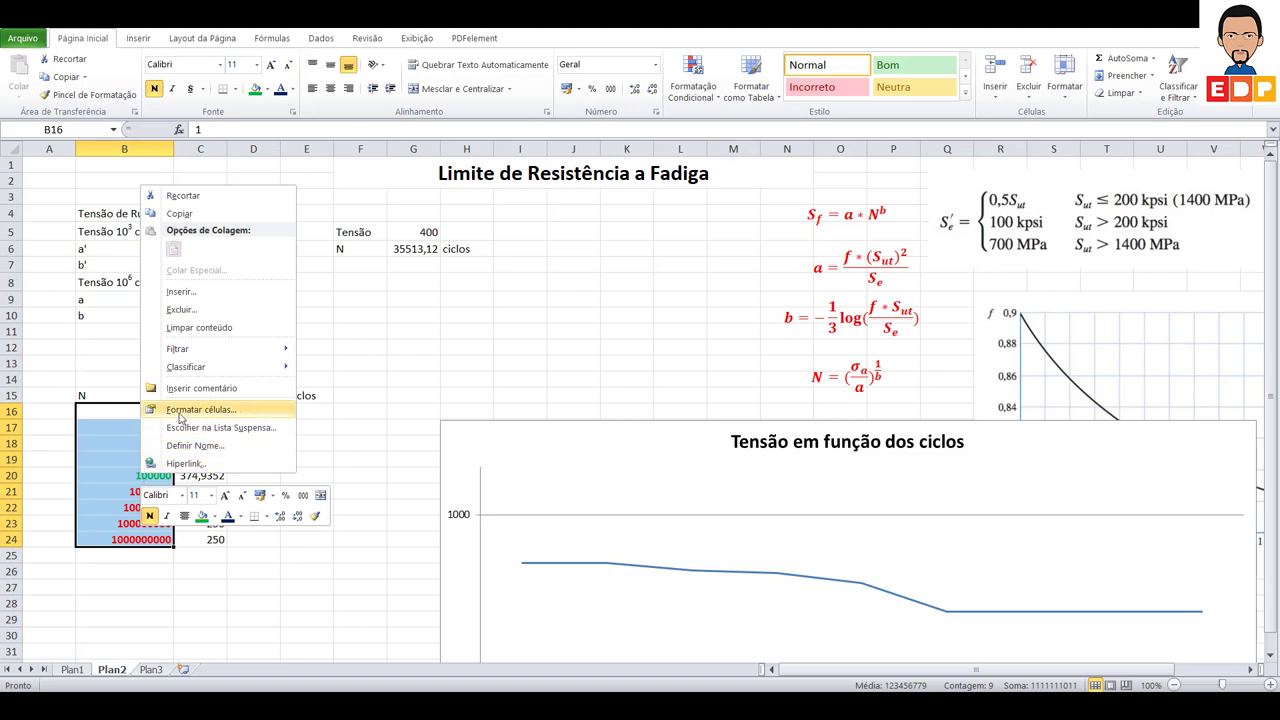
pyautogui.click(200, 409)
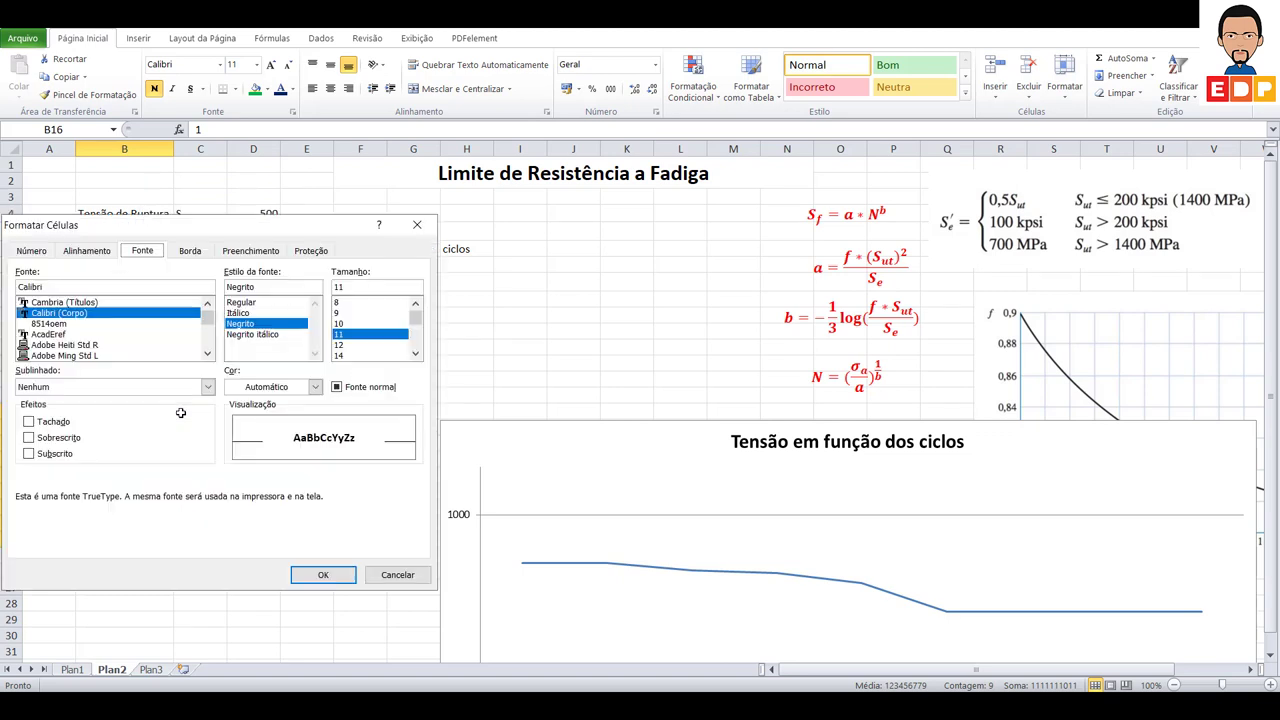
pyautogui.click(36, 252)
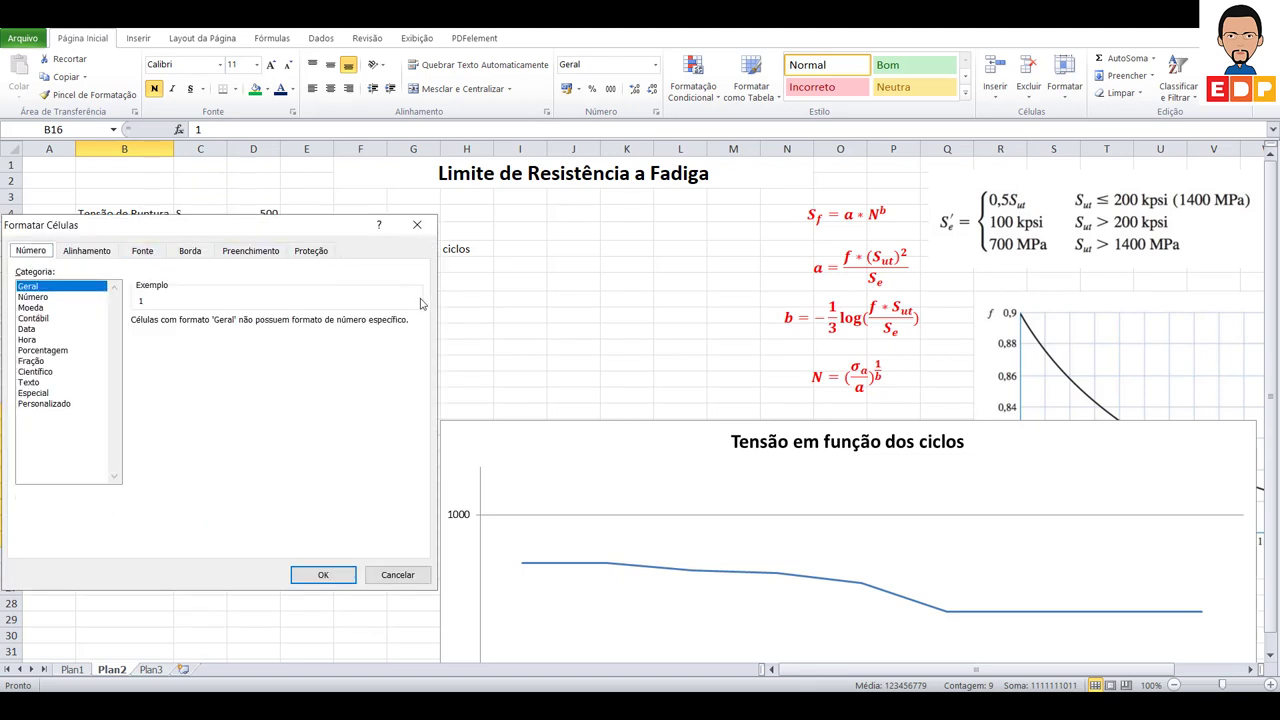
pyautogui.click(40, 371)
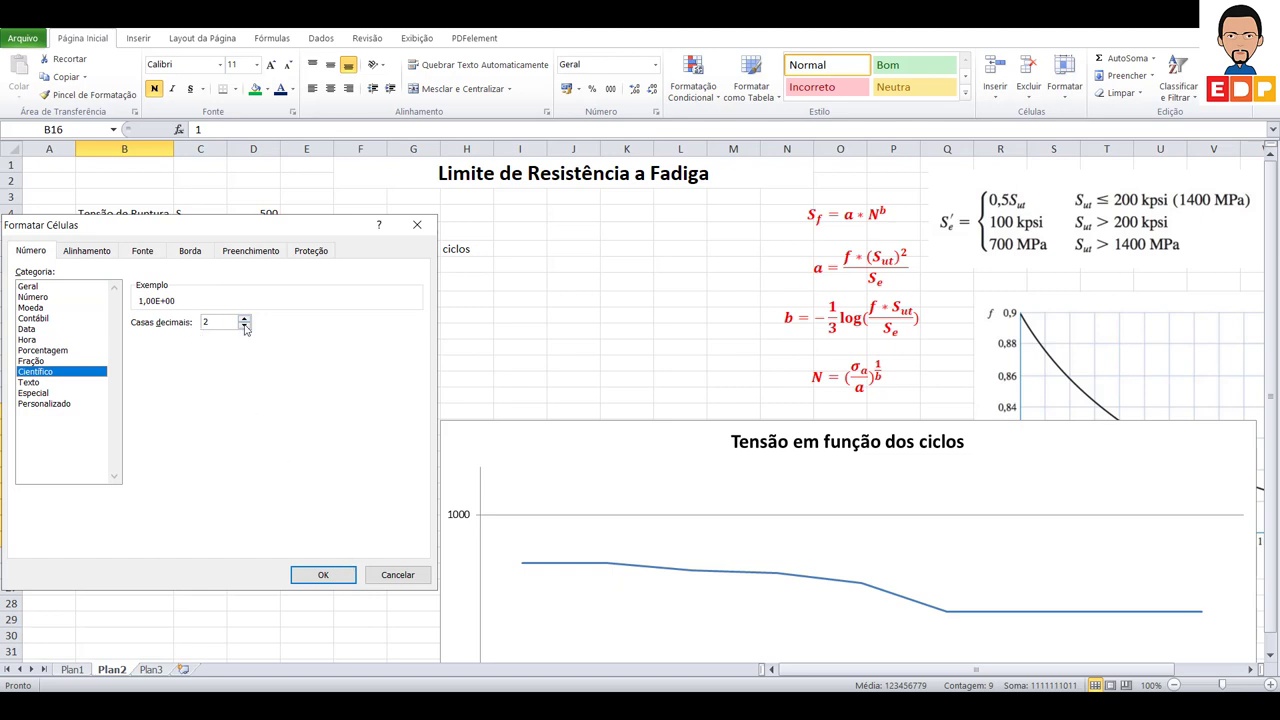
pyautogui.click(245, 326)
pyautogui.click(245, 326)
pyautogui.click(329, 580)
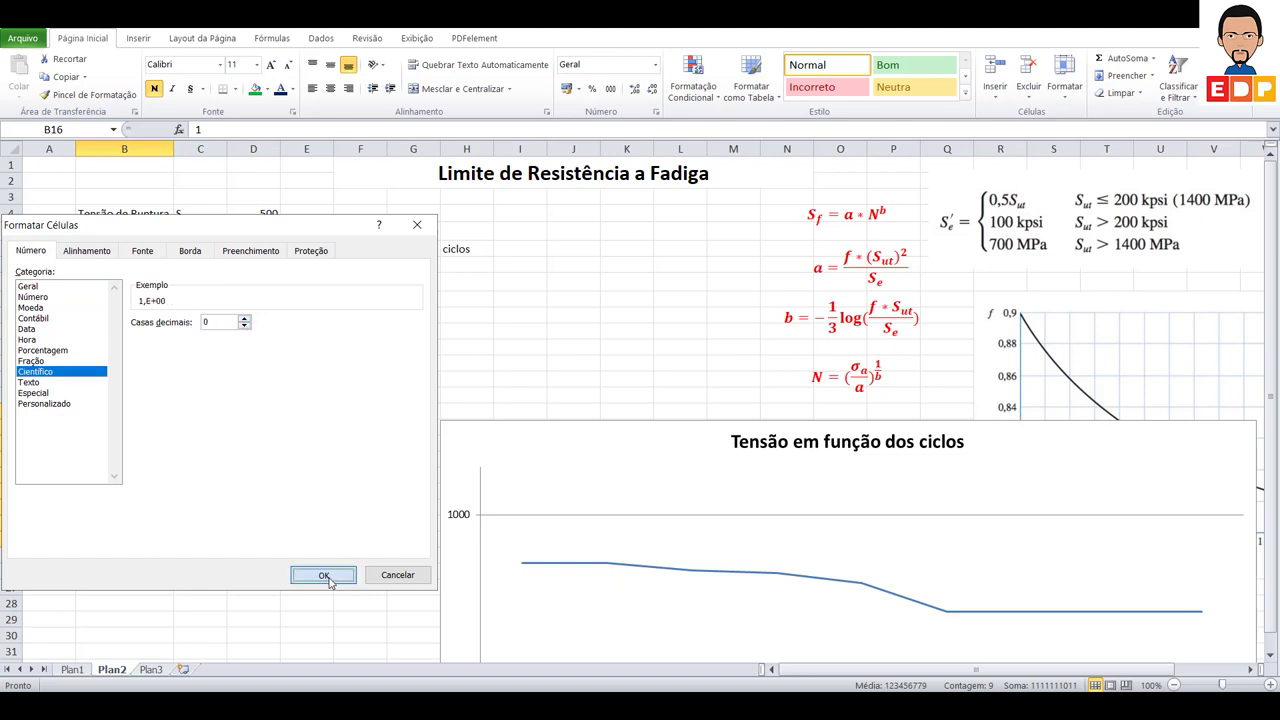
pyautogui.click(445, 326)
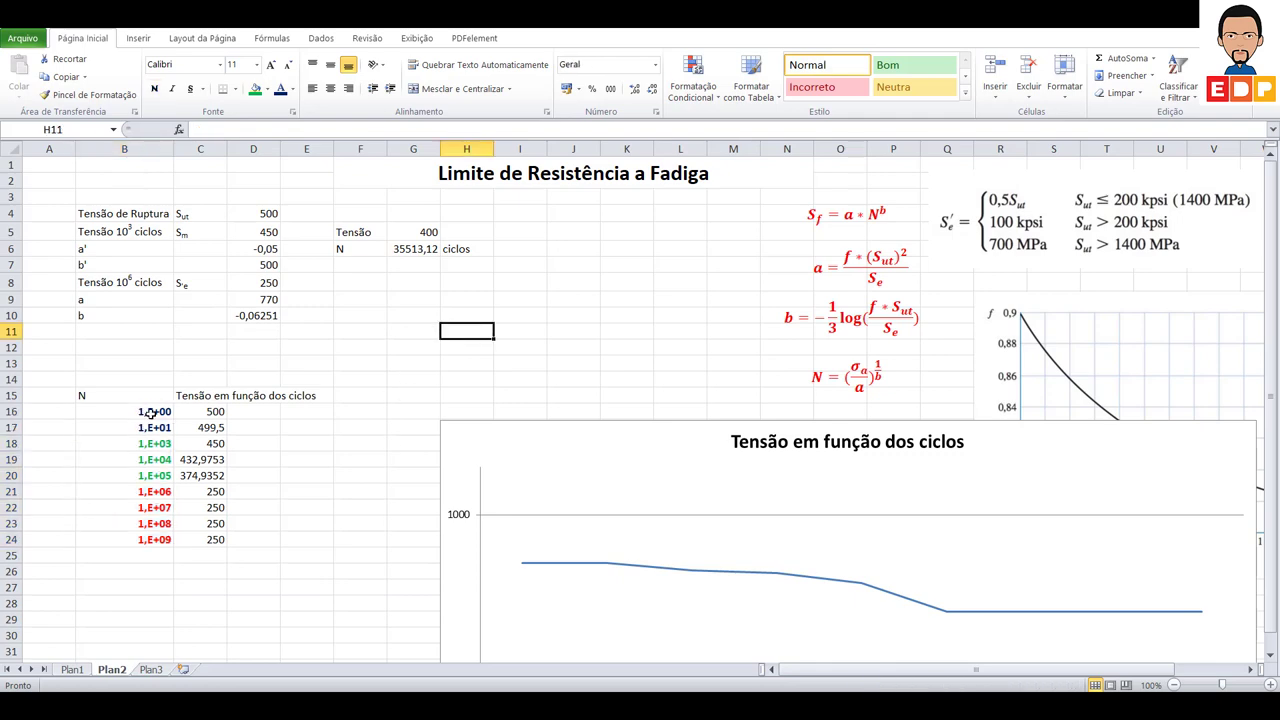
# Step: Drag the chart up so it sits beside the data table
pyautogui.scroll(-5, 280, 426)
pyautogui.scroll(-4, 400, 449)
pyautogui.scroll(2, 686, 490)
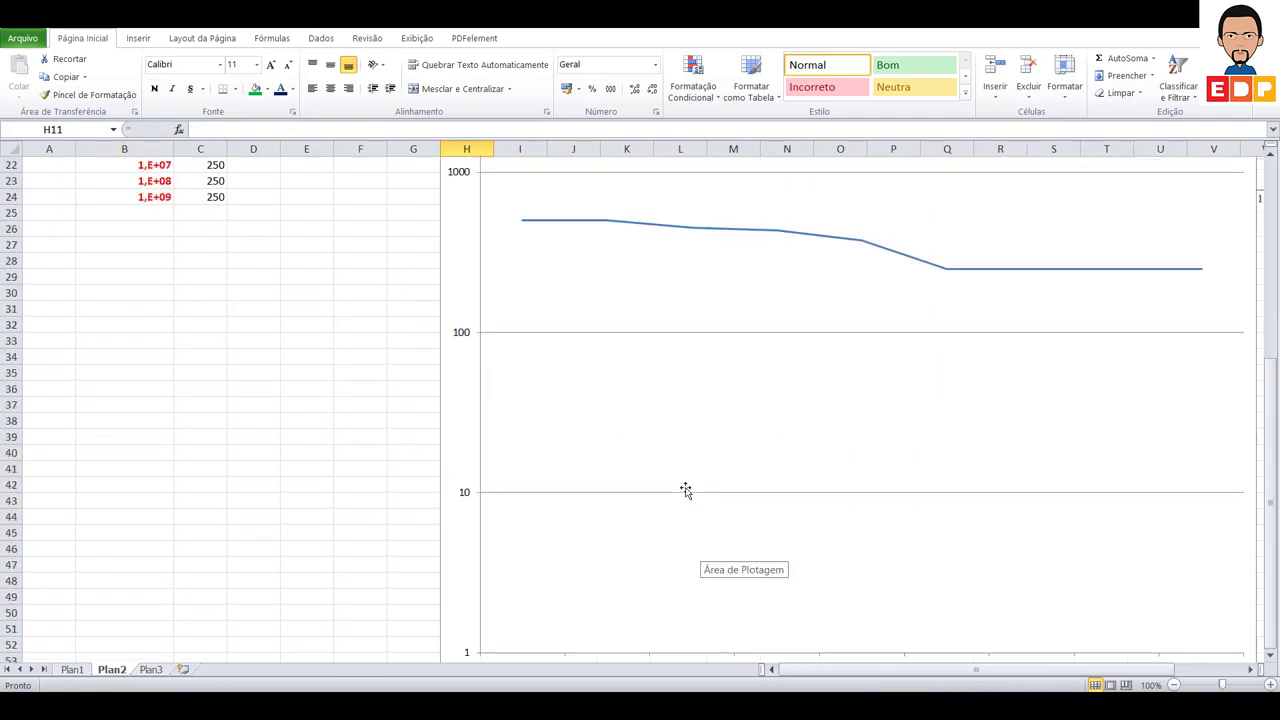
pyautogui.scroll(1, 686, 490)
pyautogui.scroll(3, 626, 377)
pyautogui.moveTo(680, 320)
pyautogui.mouseDown()
pyautogui.moveTo(603, 257)
pyautogui.moveTo(599, 182)
pyautogui.moveTo(508, 337)
pyautogui.moveTo(656, 195)
pyautogui.moveTo(820, 180)
pyautogui.moveTo(691, 229)
pyautogui.mouseUp()
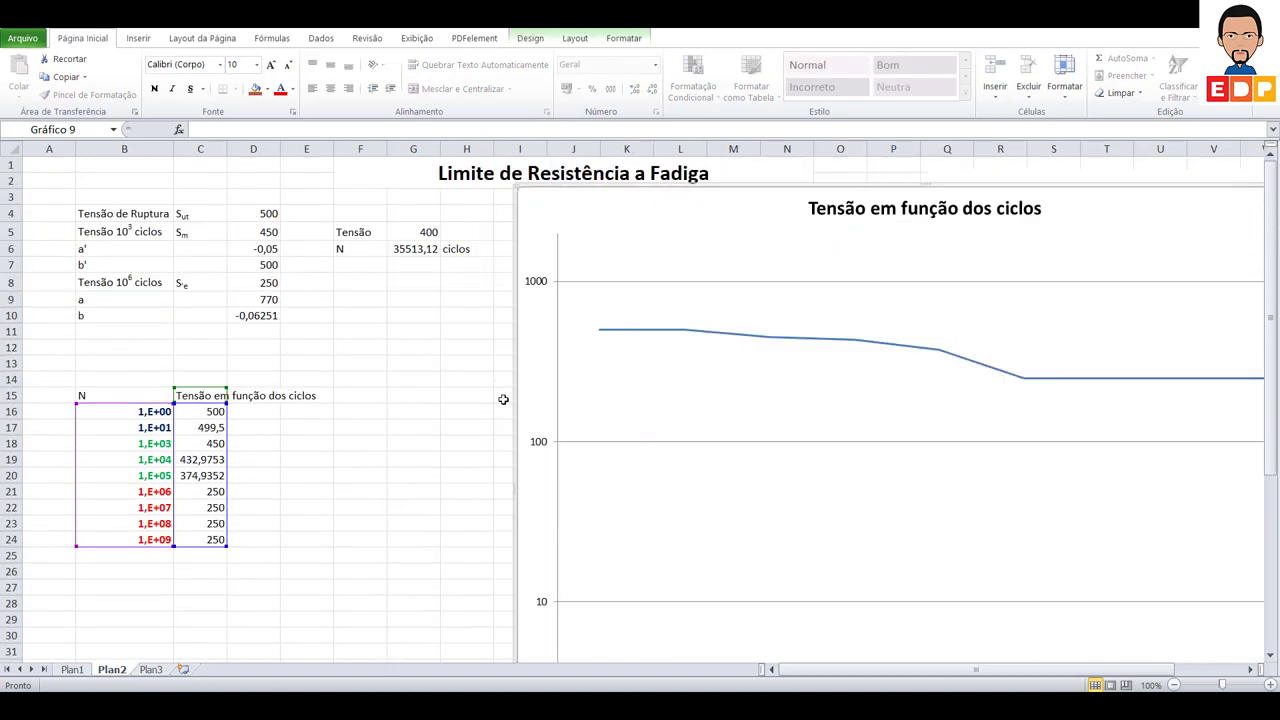
pyautogui.scroll(-2, 466, 452)
pyautogui.scroll(2, 465, 456)
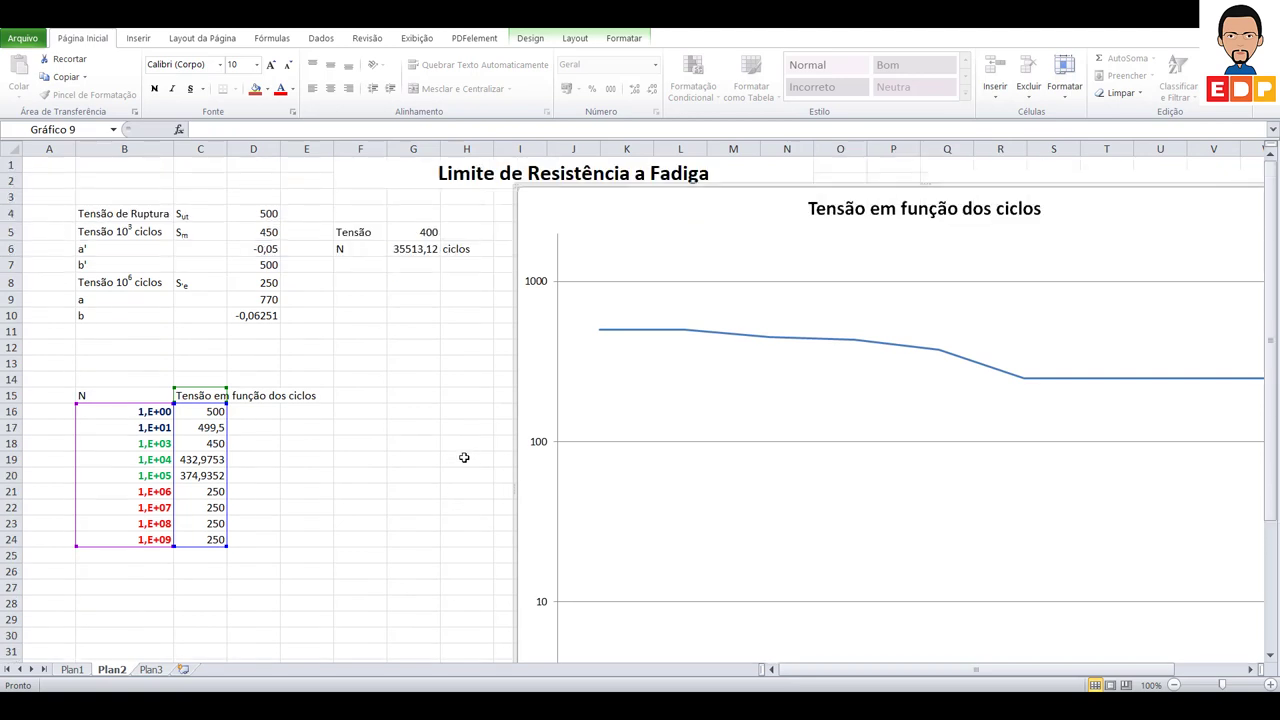